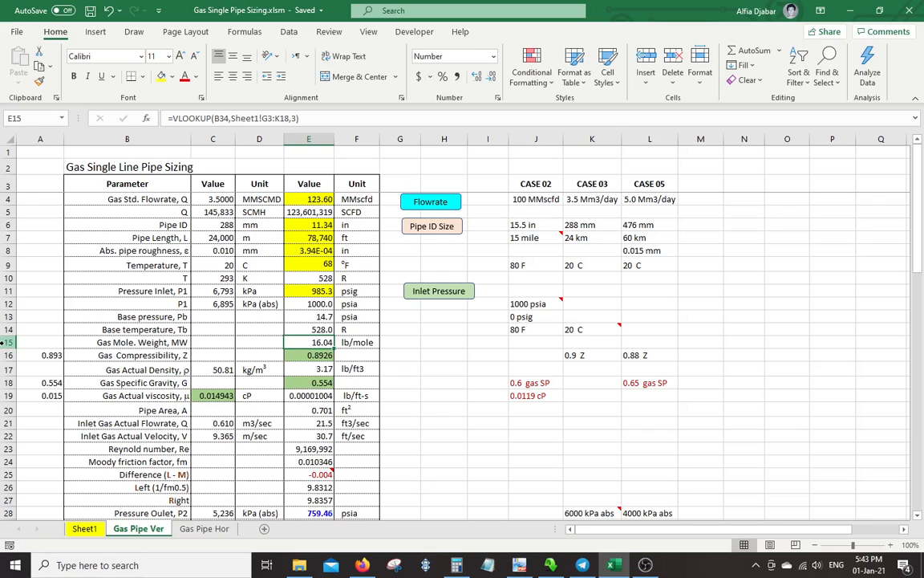
Review the gas molecular weight lookup and the gas property table on Sheet1, from Air down to the Any gas row
left_click(8, 341)
left_click(315, 342)
left_click(85, 529)
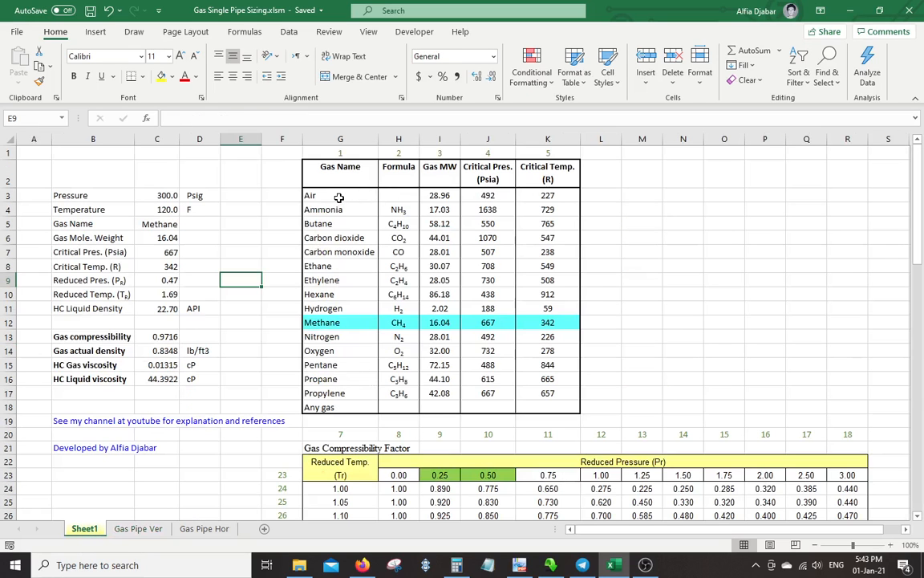
left_click(440, 197)
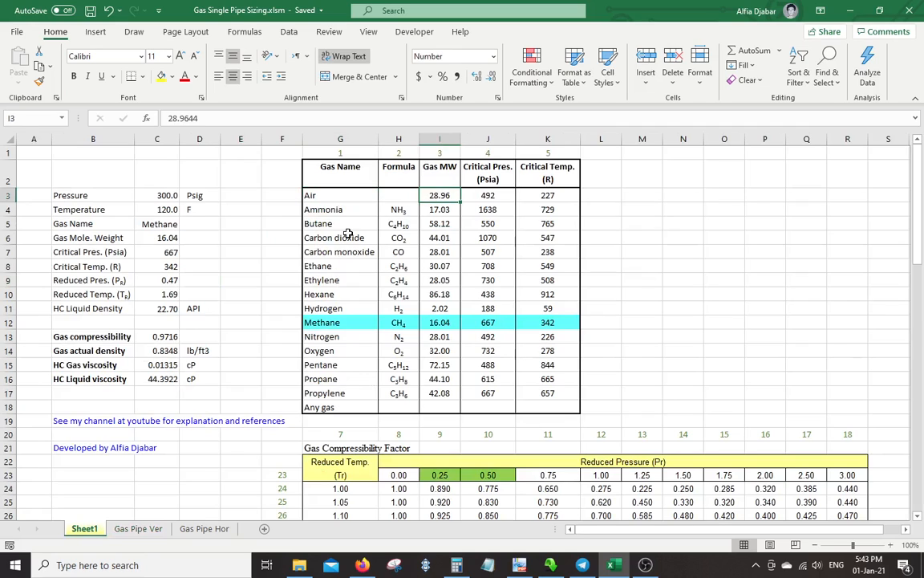
left_click(311, 210)
left_click(313, 224)
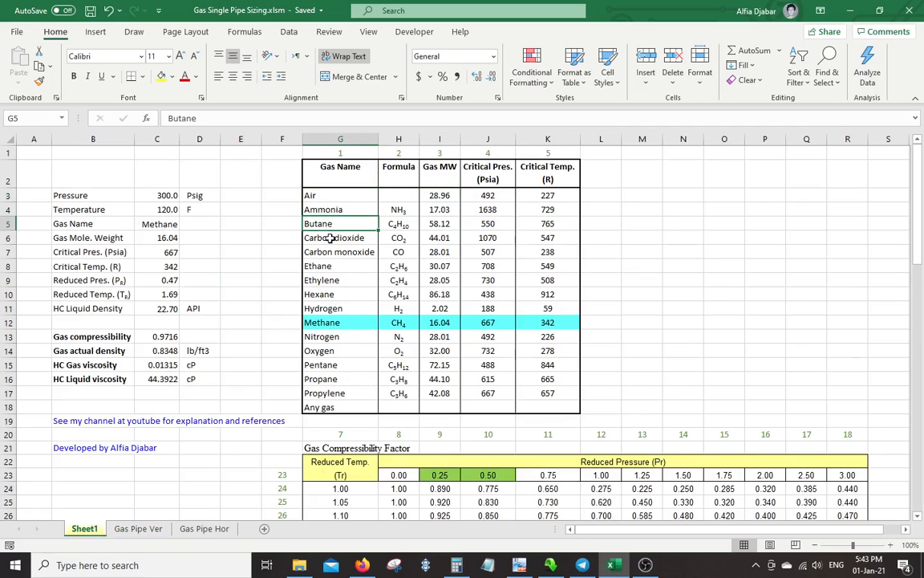
left_click(331, 238)
left_click(325, 252)
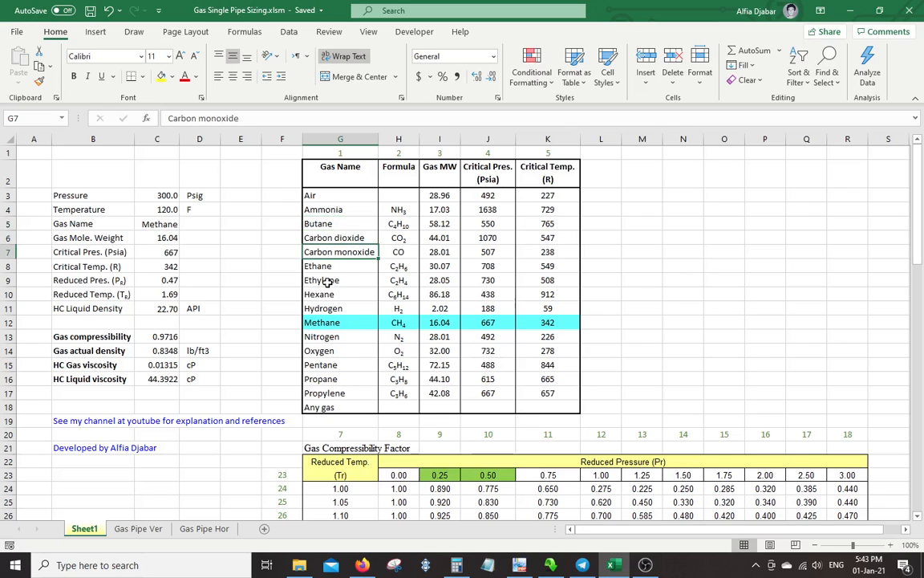
left_click(326, 281)
left_click(331, 308)
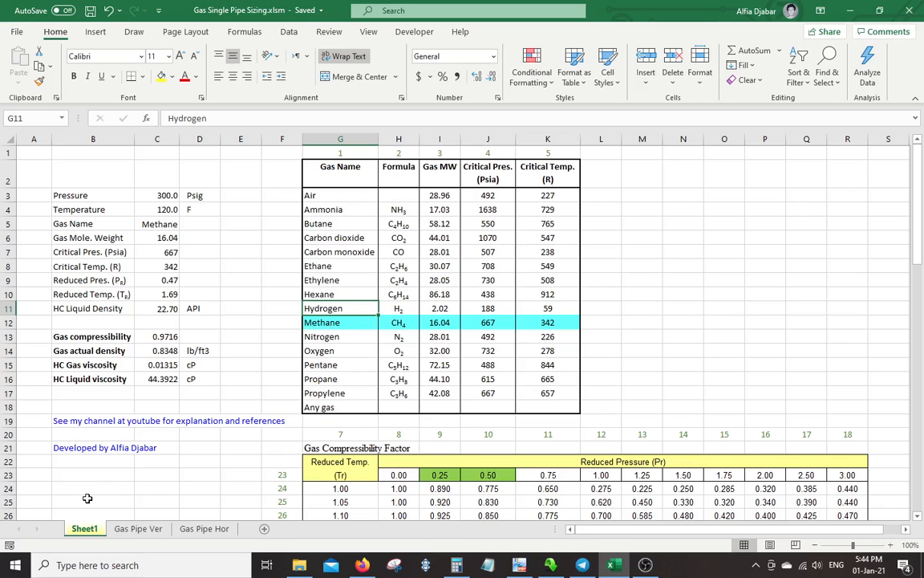
left_click(321, 408)
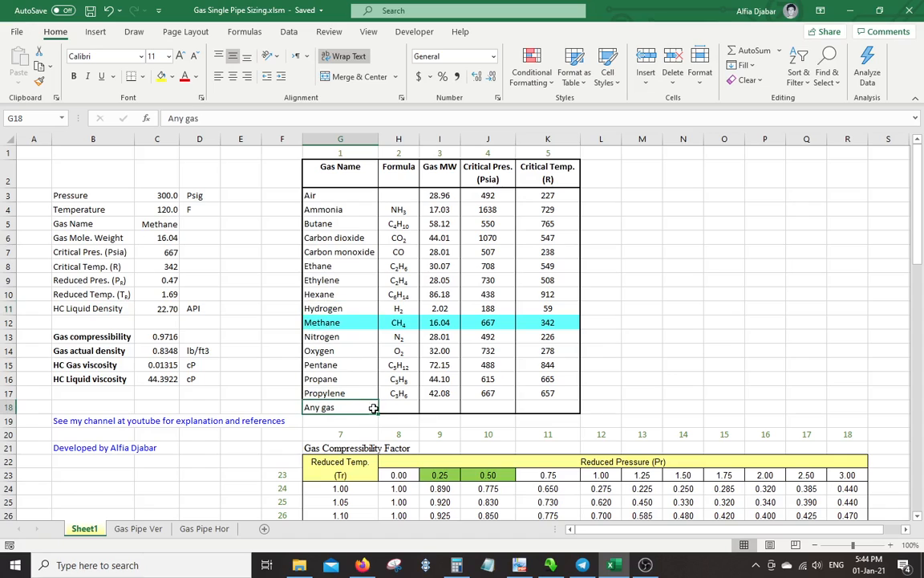
left_click(394, 407)
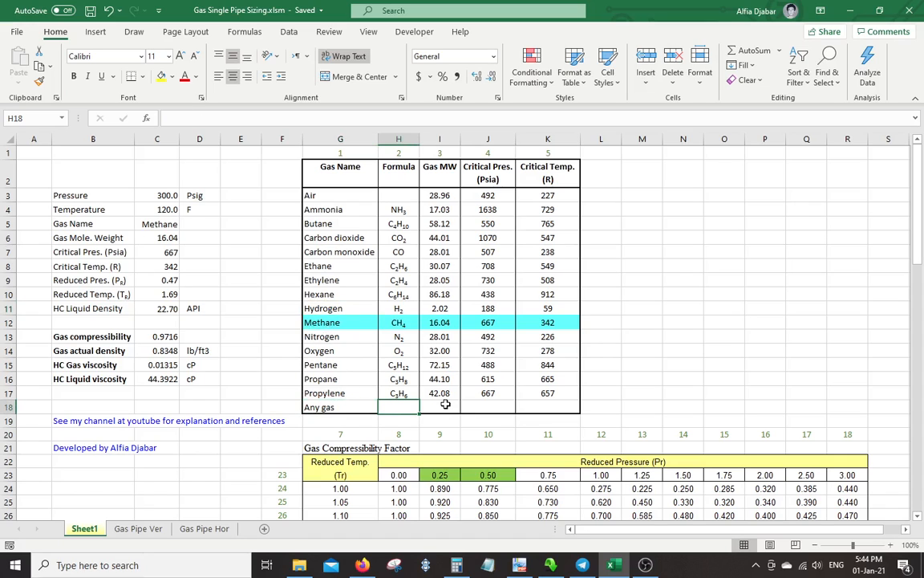
Inspect the friction factor difference formula on the Gas Pipe Ver sheet and read equation 2.39 in the PDF-XChange Viewer document, returning to Excel
left_click(138, 529)
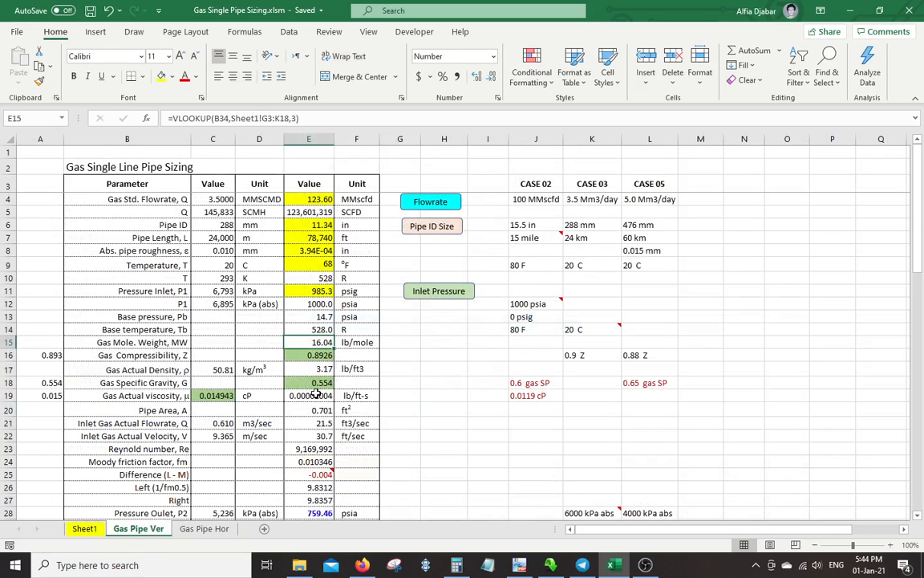
scroll(409, 437, "down", 1)
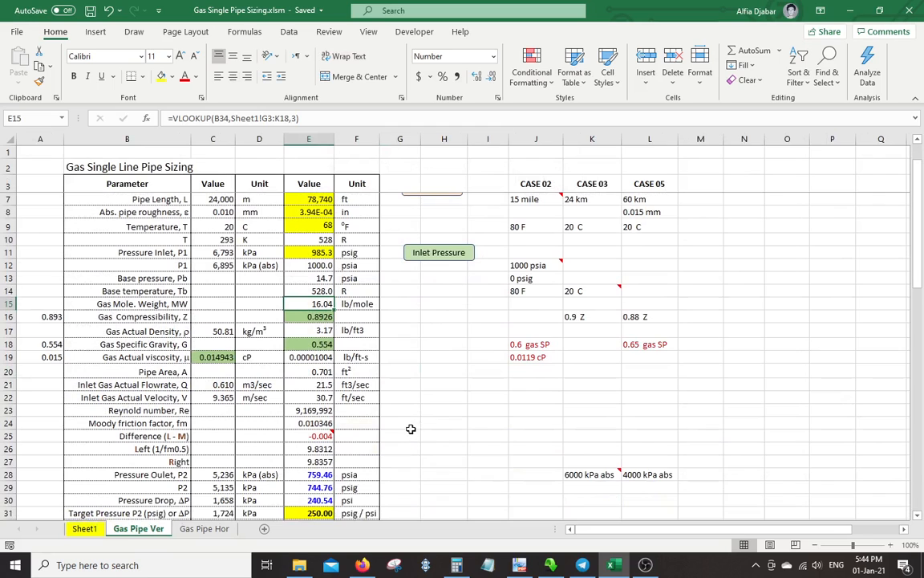
scroll(410, 428, "down", 1)
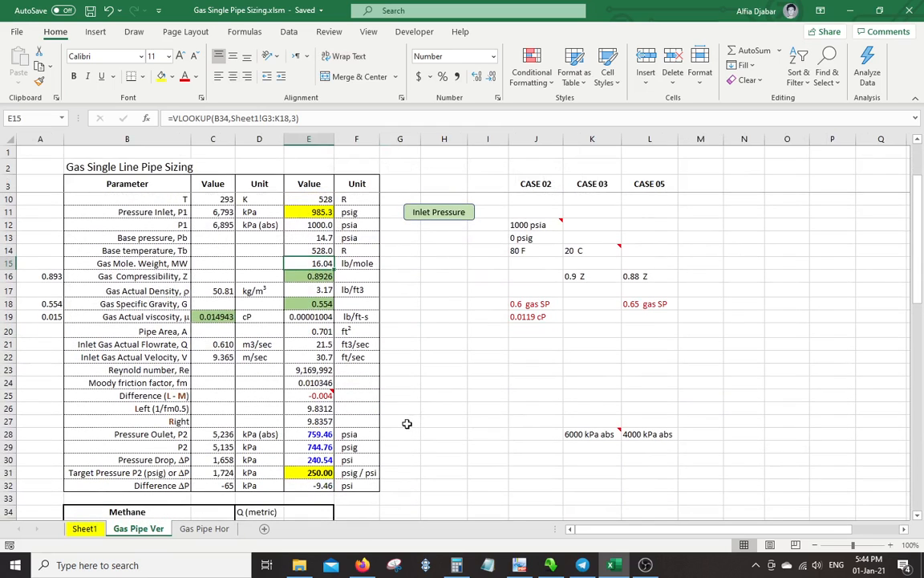
left_click(312, 395)
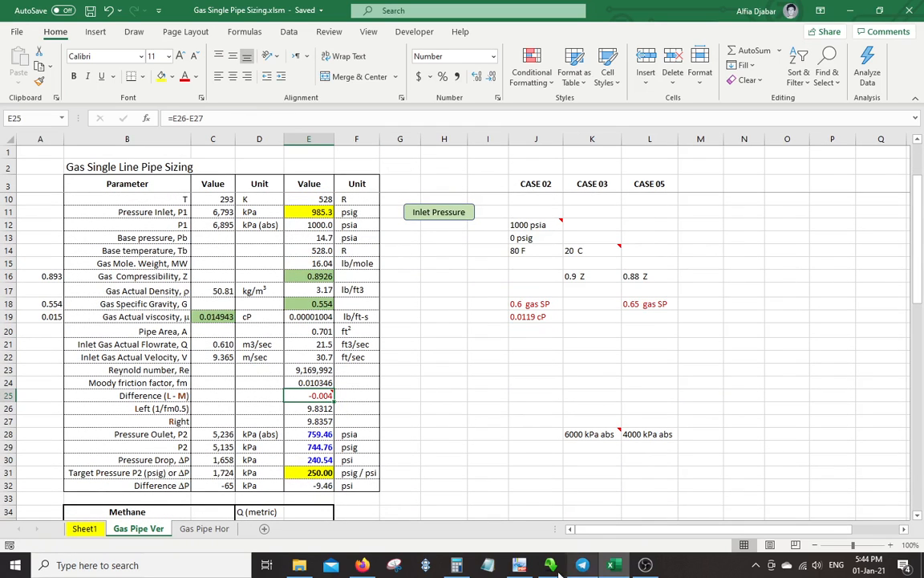
left_click(515, 571)
scroll(445, 377, "down", 5)
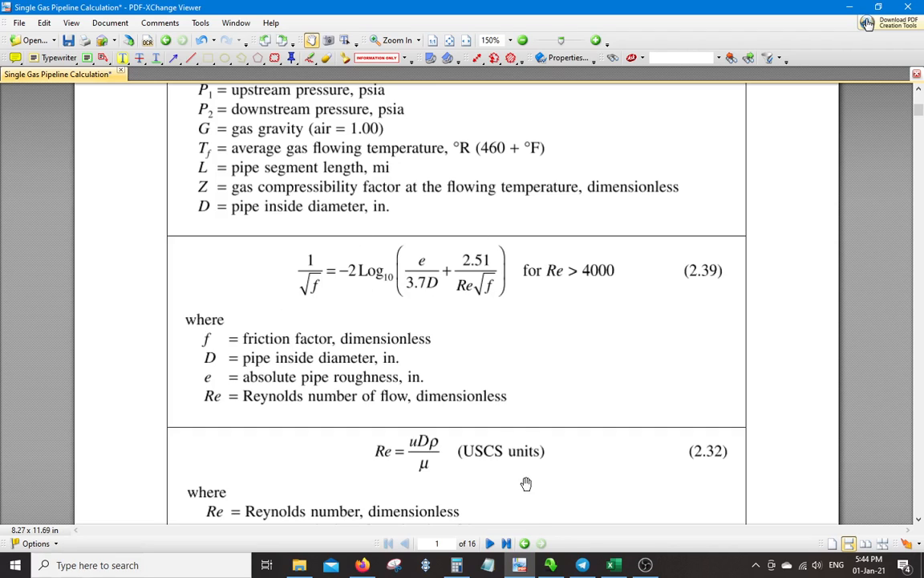
key("alt+Tab")
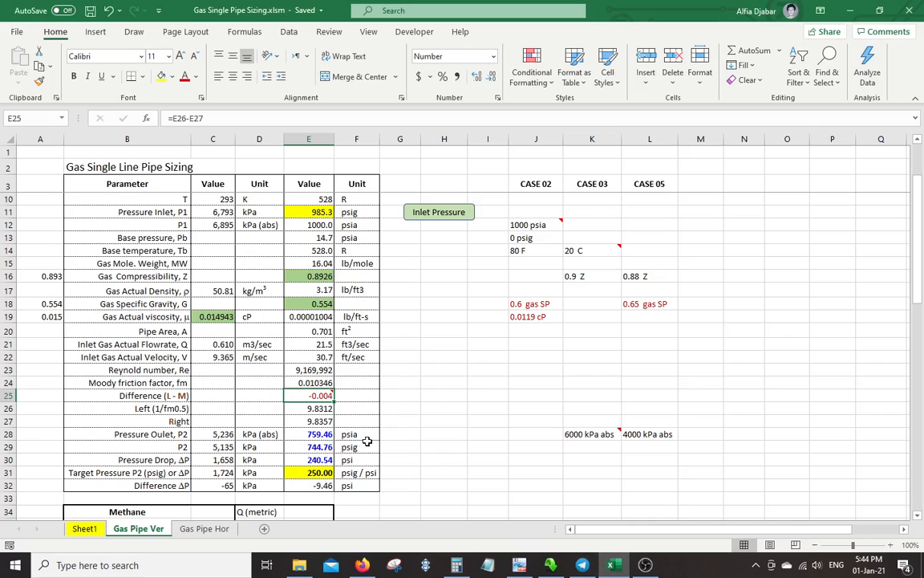
Check the Left (1/fm0.5) formula against equation 2.39 in the PDF, then return to the workbook's difference cell E25
left_click(312, 407)
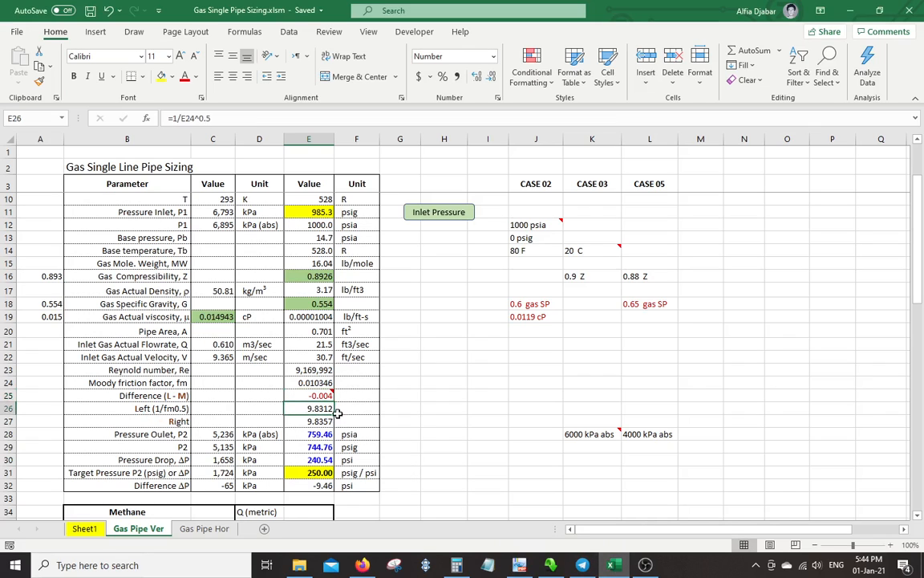
left_click(286, 114)
key("Escape")
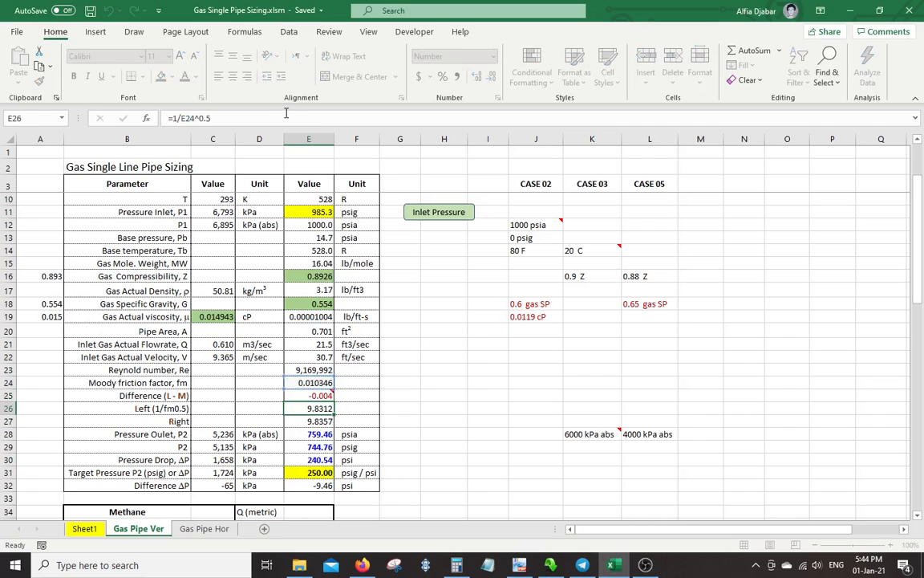
left_click(519, 565)
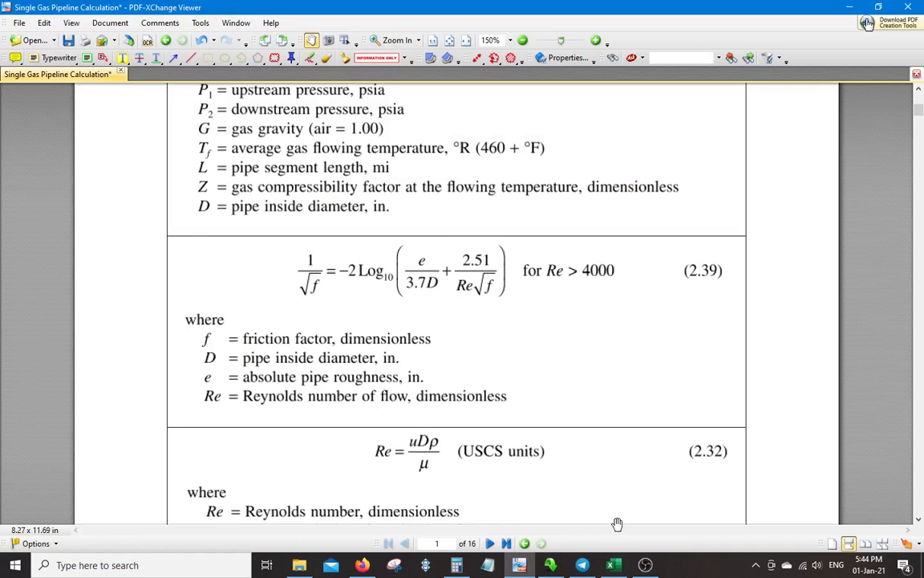
left_click(614, 565)
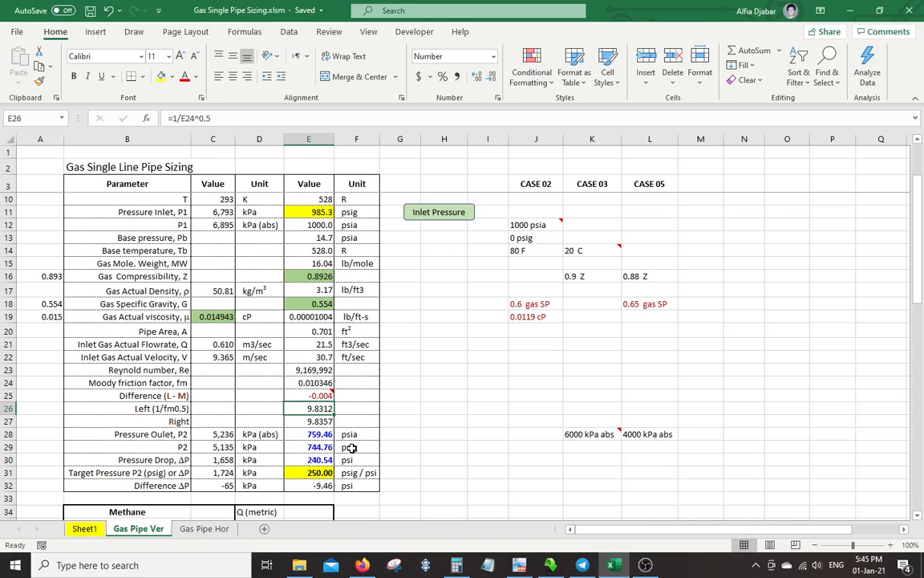
left_click(316, 395)
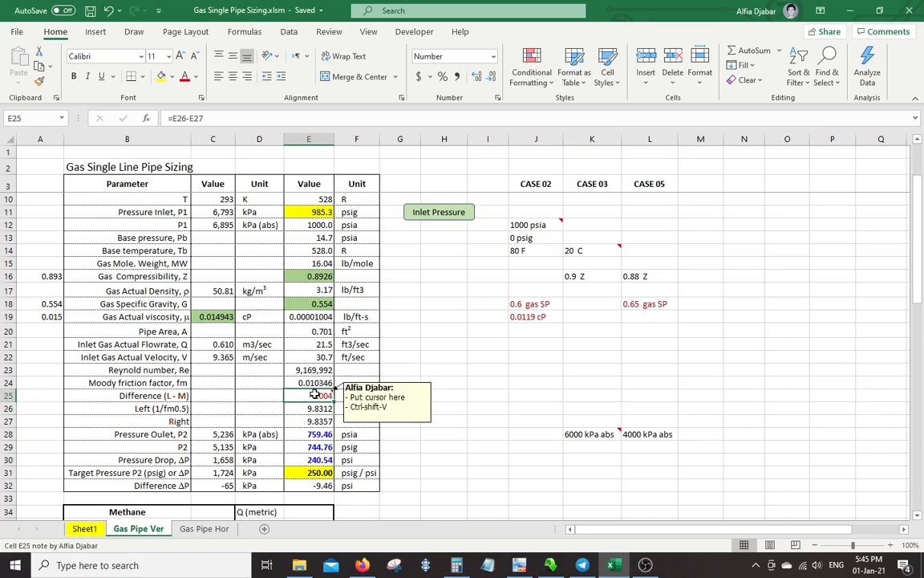
Change the label in cell B25 to "Difference (L - R)"
double_click(179, 396)
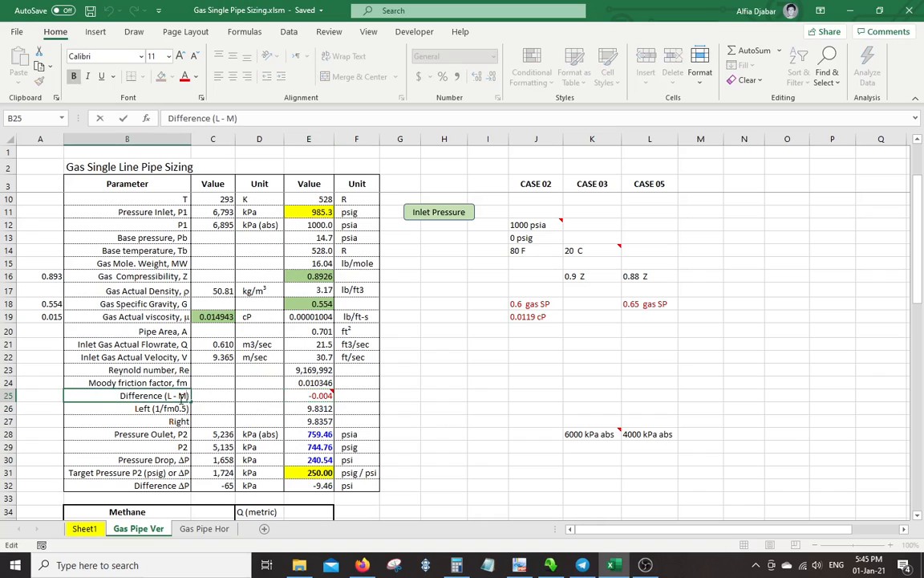
double_click(182, 395)
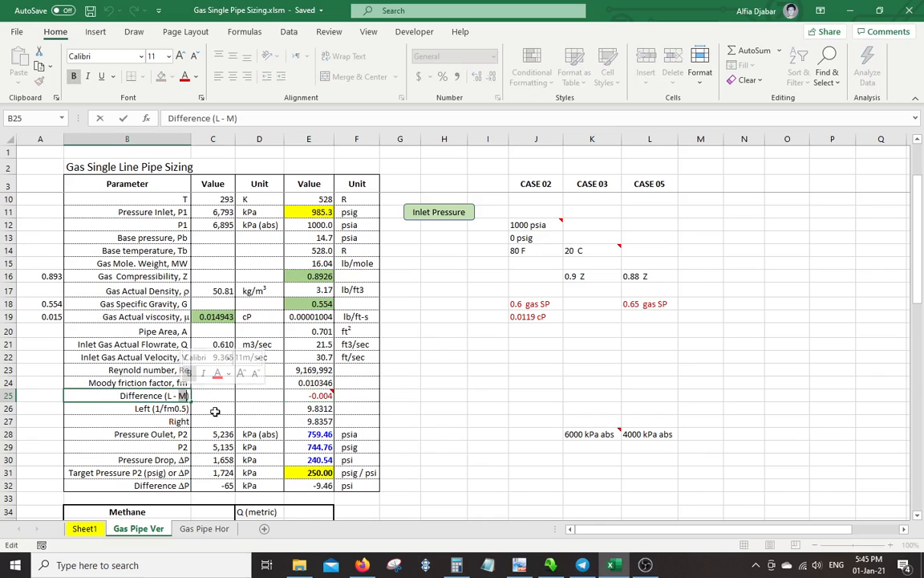
type("R")
key("Return")
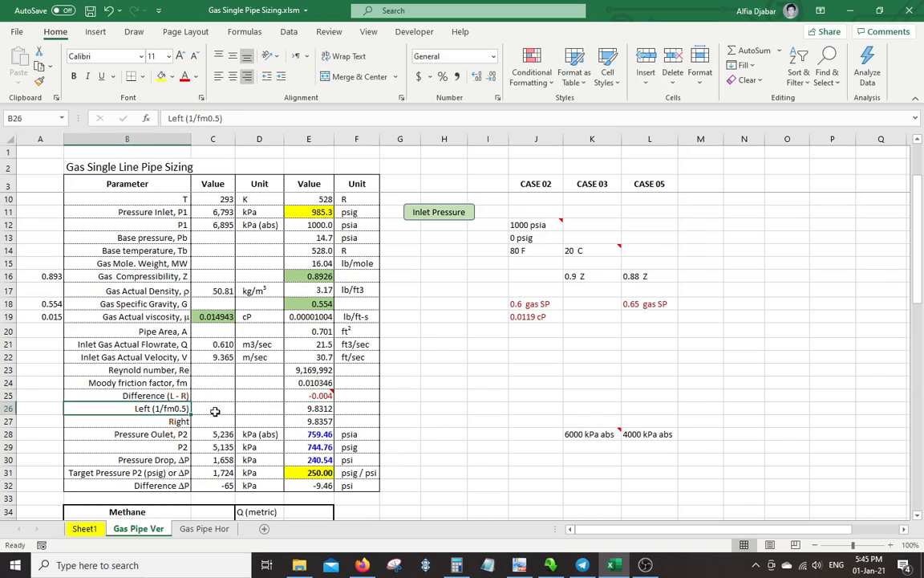
Examine the Left and Right formulas in E26 and E27 and the Moody friction factor cell they refer to, leaving them unedited
left_click(314, 408)
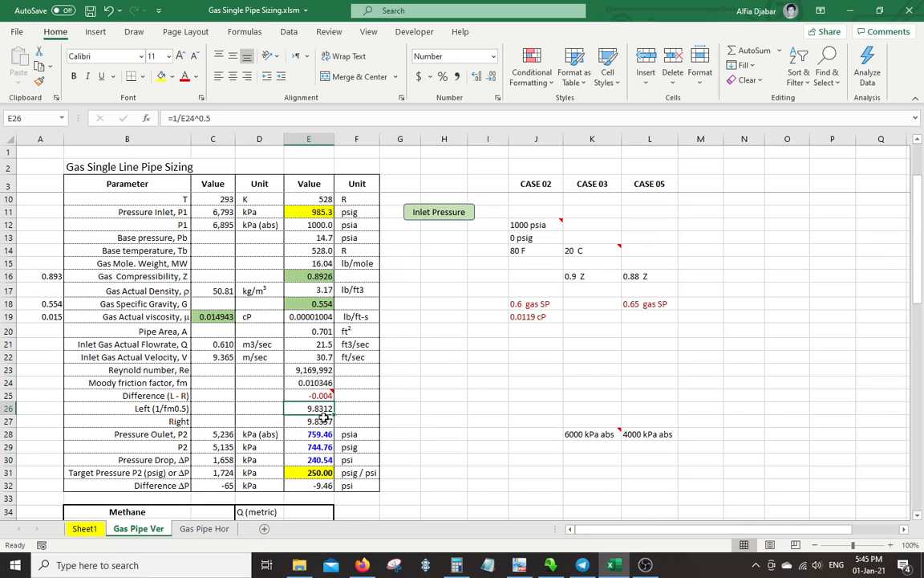
left_click(311, 382)
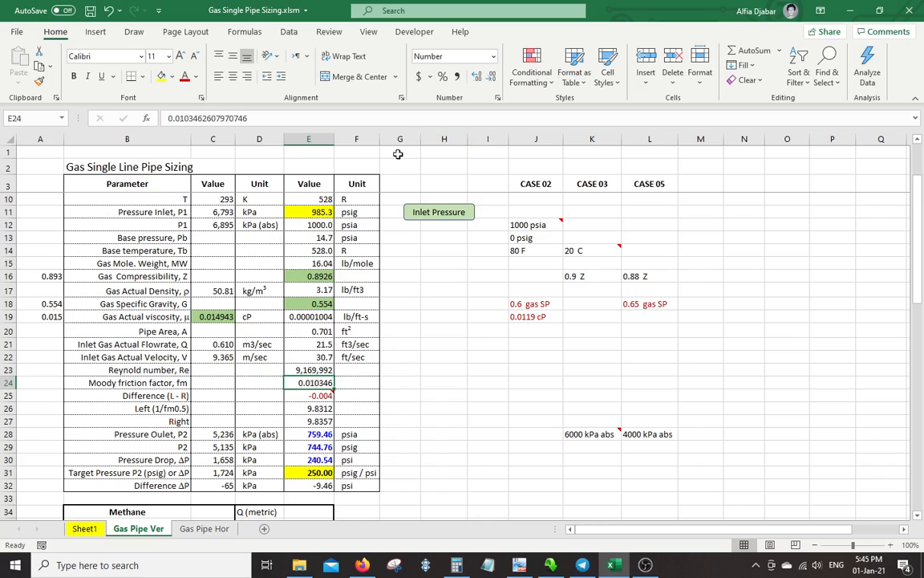
key("Down")
key("Down")
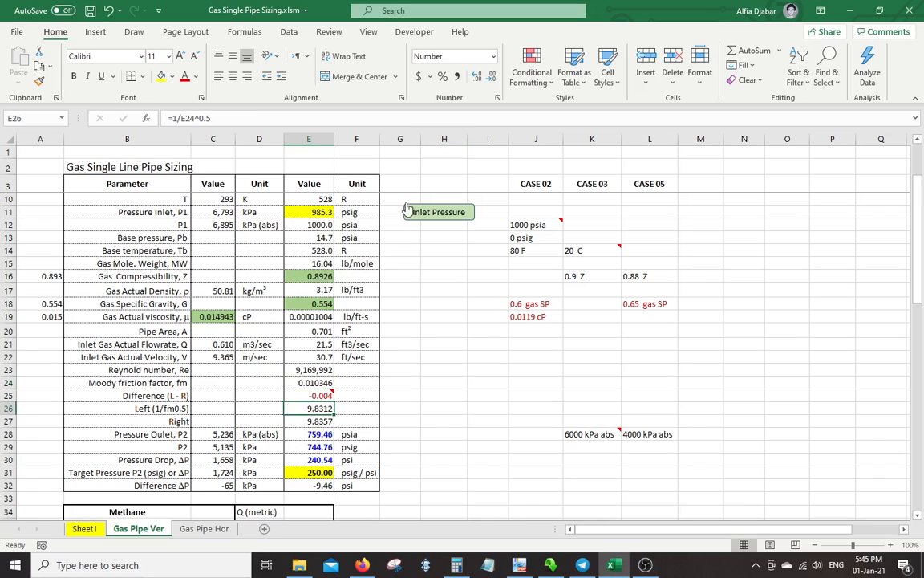
left_click(411, 122)
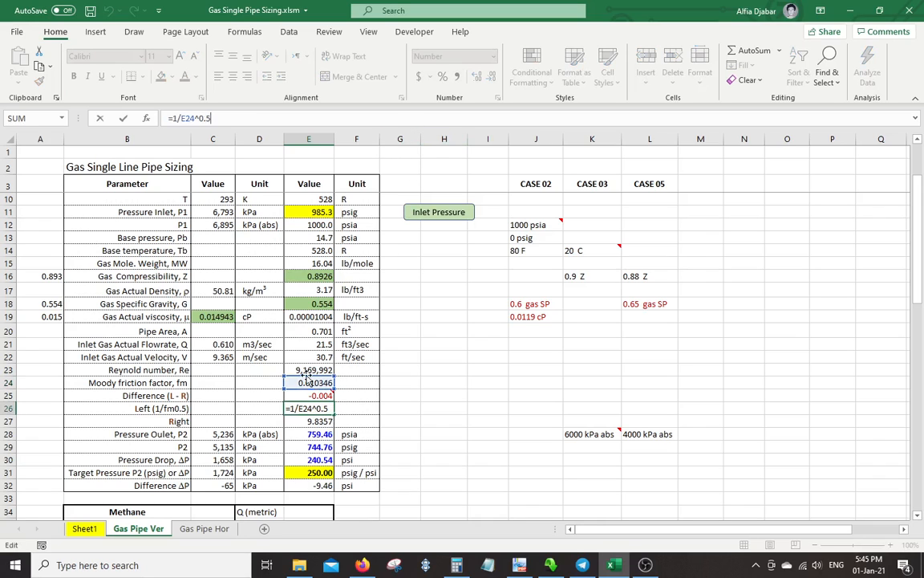
key("Escape")
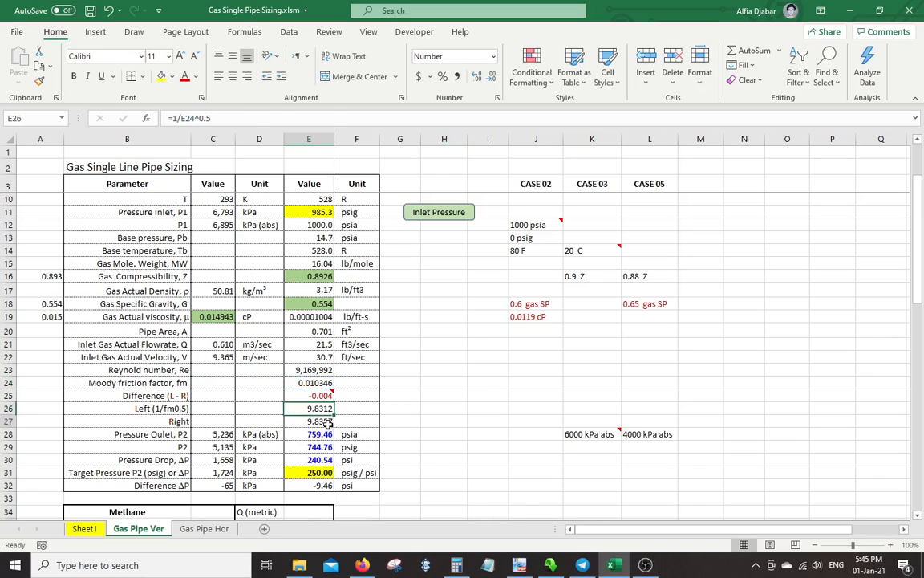
left_click(327, 423)
left_click(389, 118)
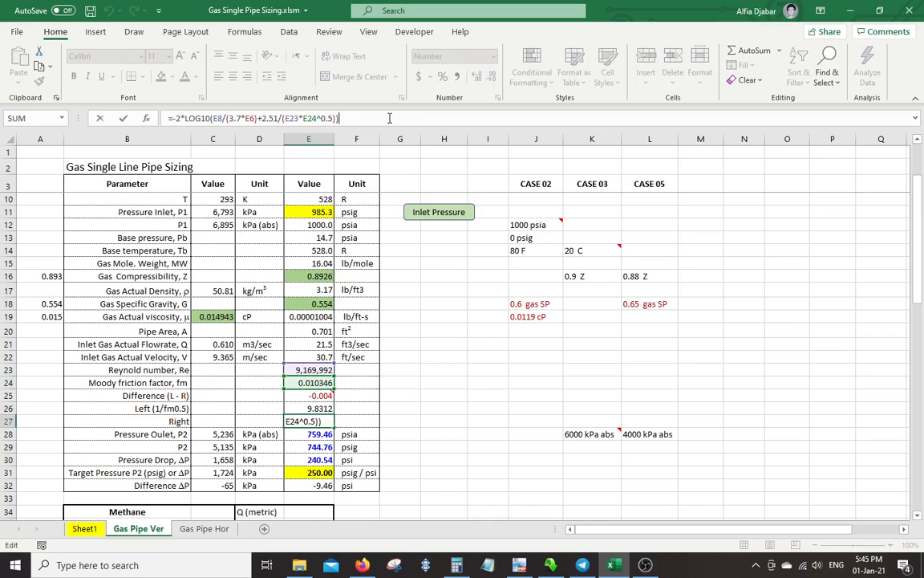
key("Escape")
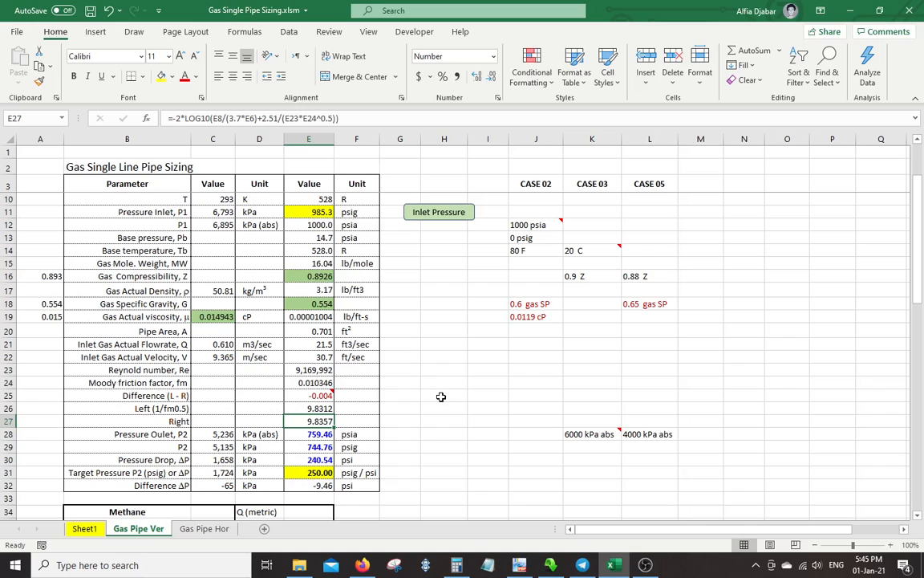
Review the note on difference cell E25 and how it relates to the friction factor, Left and Right cells
mouse_move(317, 397)
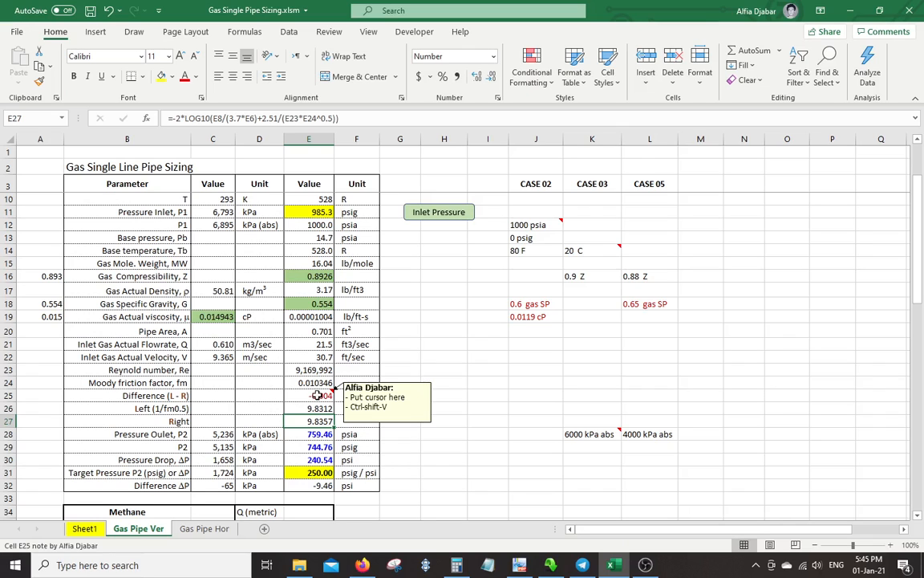
left_click(317, 397)
left_click(318, 382)
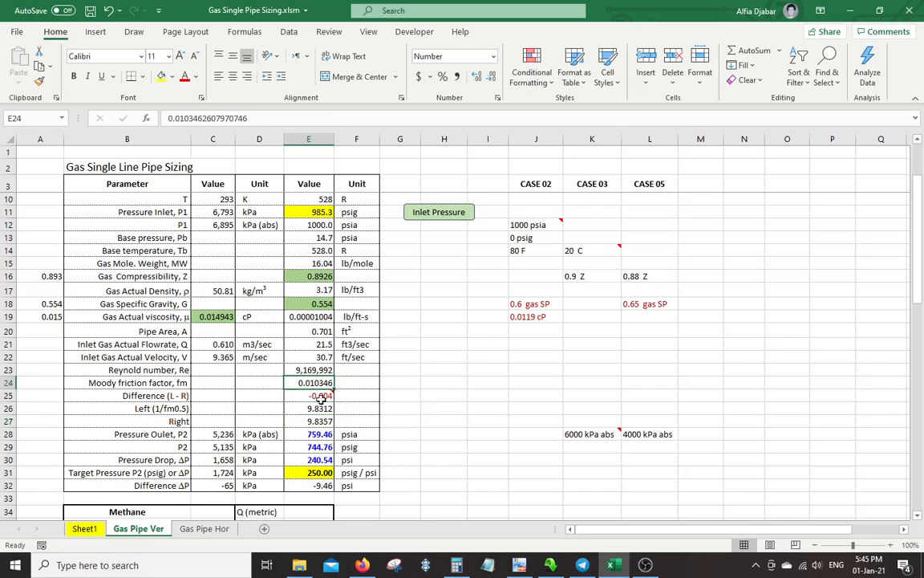
left_click(318, 408)
left_click(318, 422)
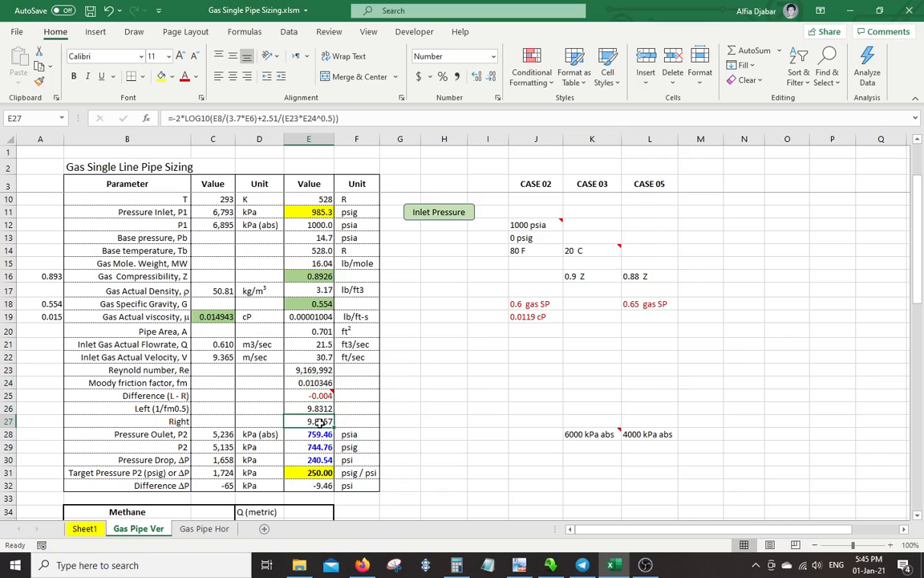
left_click(327, 409)
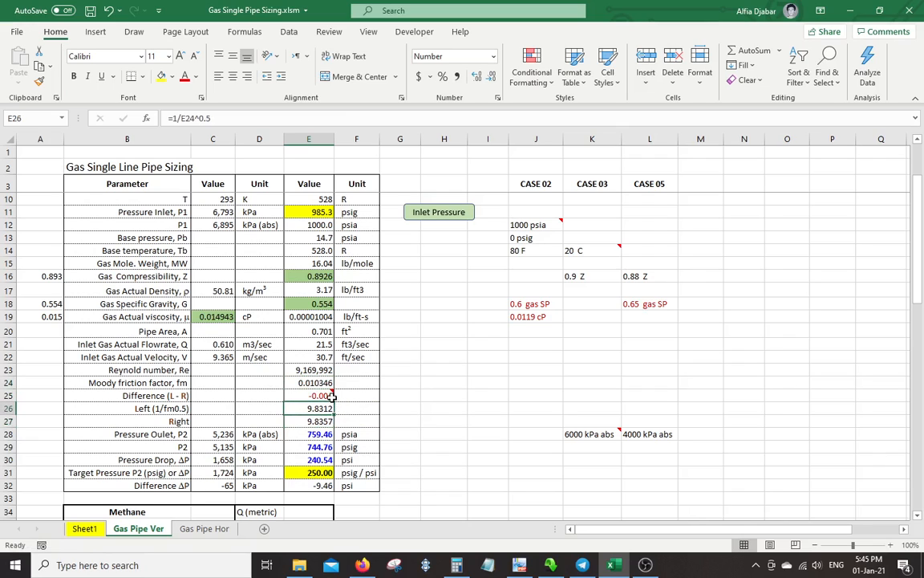
mouse_move(317, 394)
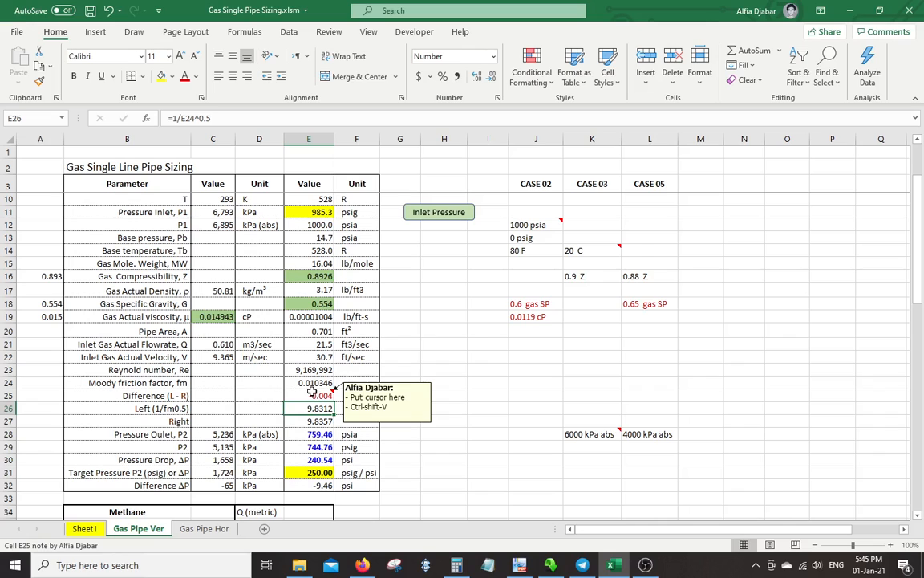
left_click(317, 396)
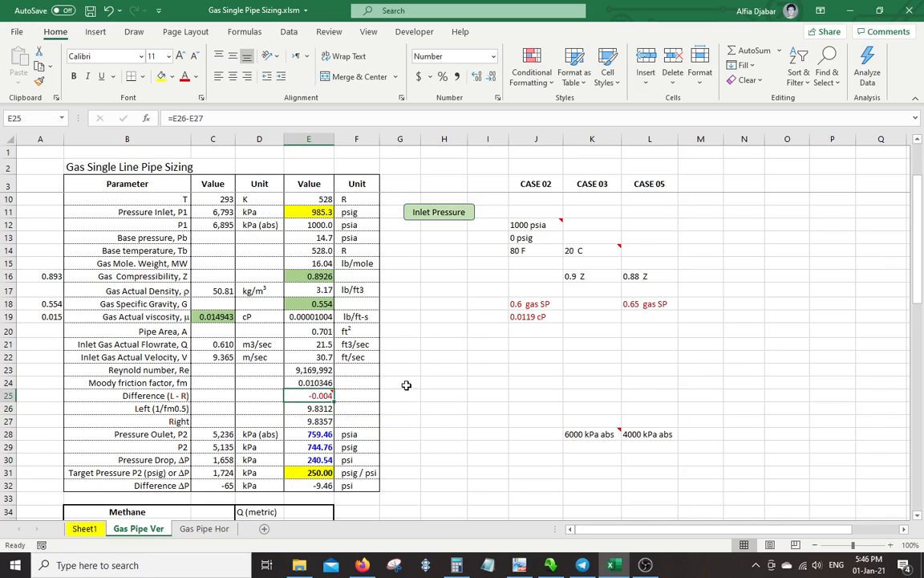
mouse_move(321, 396)
left_click(319, 383)
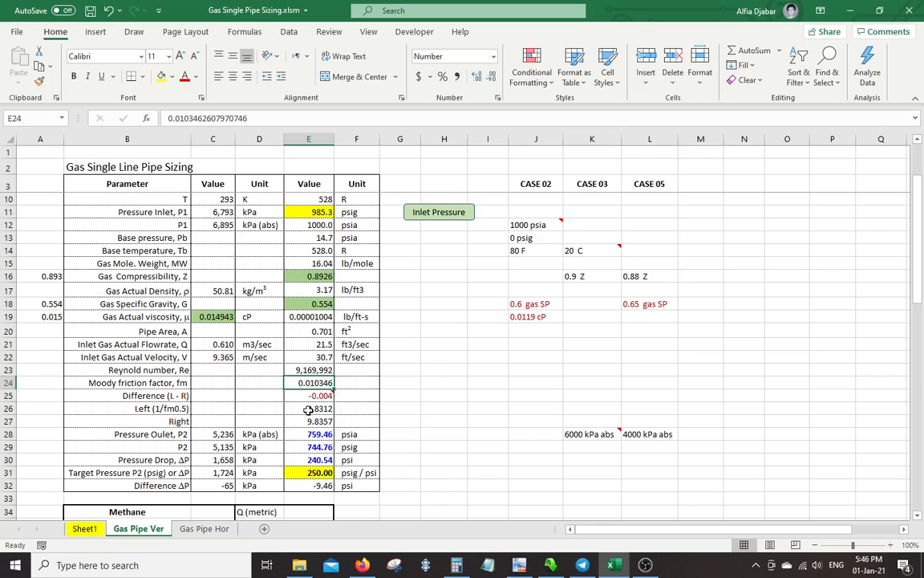
Run the goal-seek macro from difference cell E25 to re-solve the Moody friction factor in E24
left_click(308, 409)
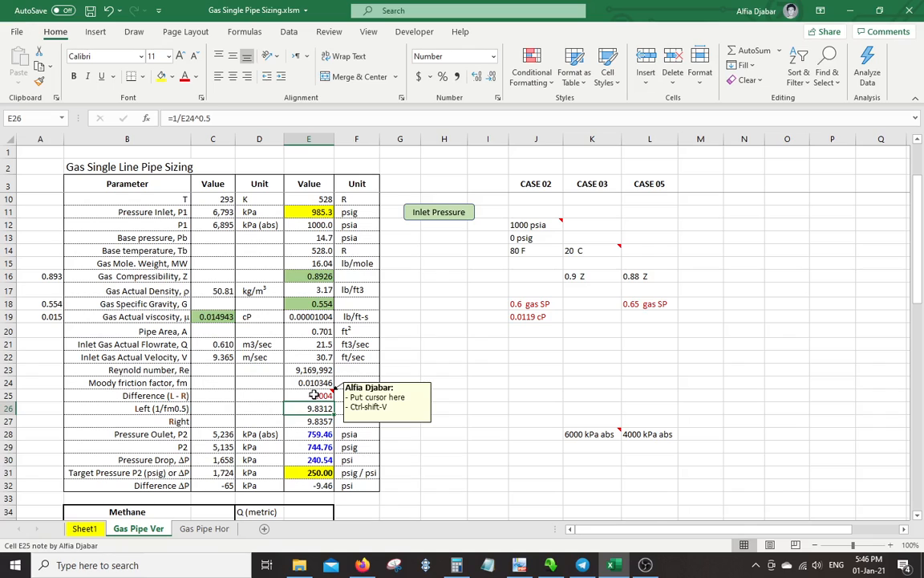
left_click(312, 395)
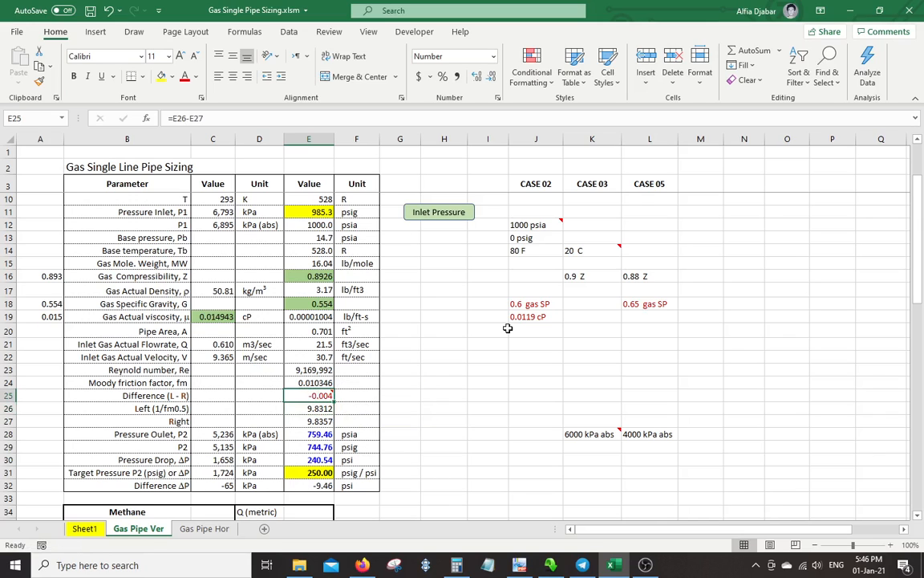
key("ctrl+q")
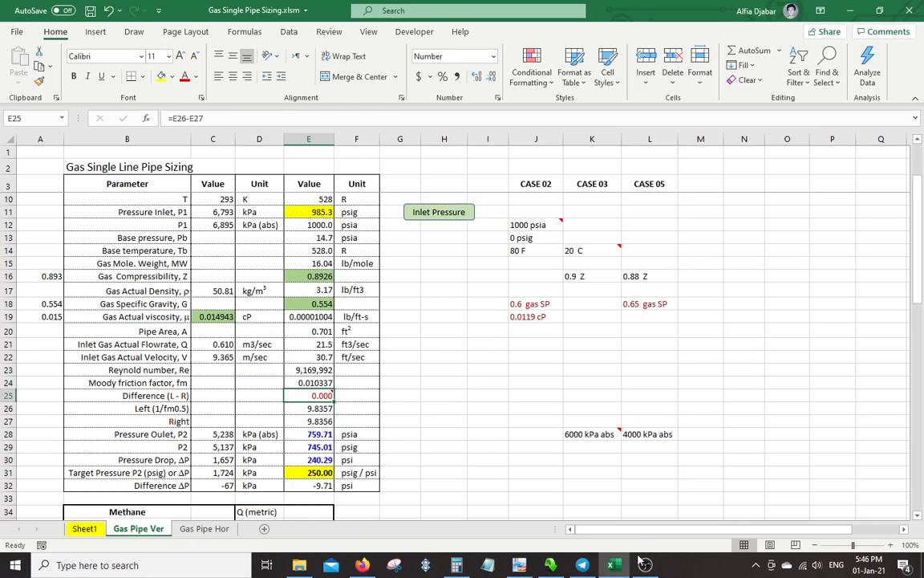
Review the workbook's macro code in the Visual Basic editor, then return to the Gas Pipe Ver sheet
left_click(615, 566)
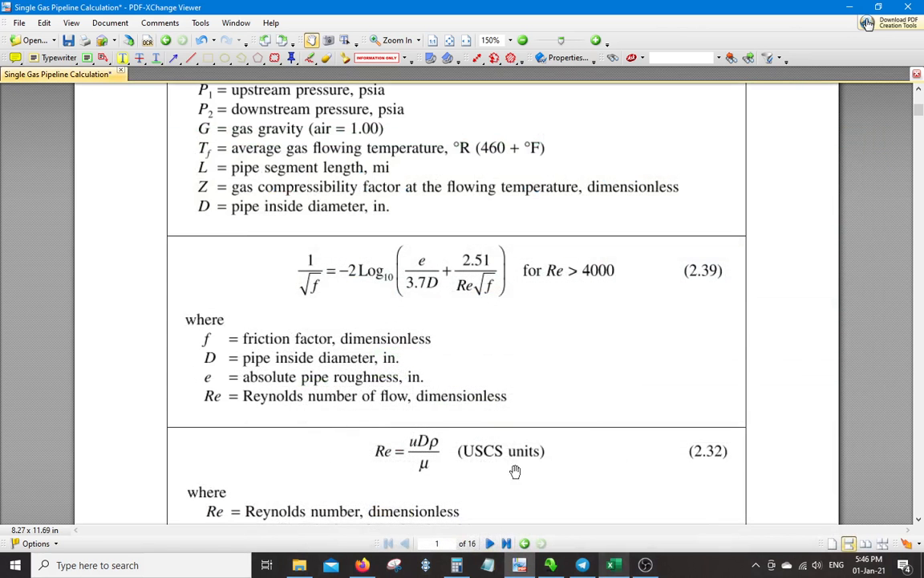
left_click(617, 568)
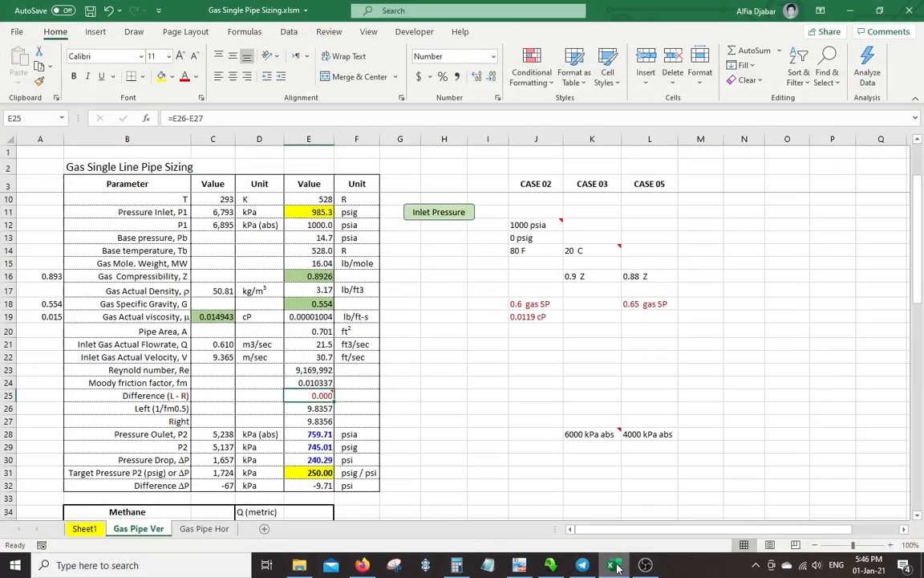
left_click(409, 34)
left_click(18, 63)
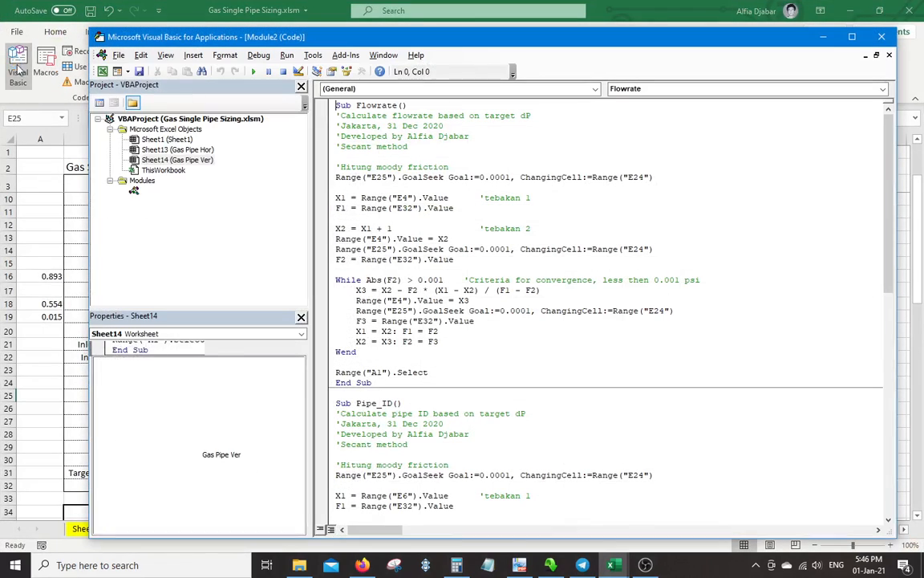
double_click(155, 192)
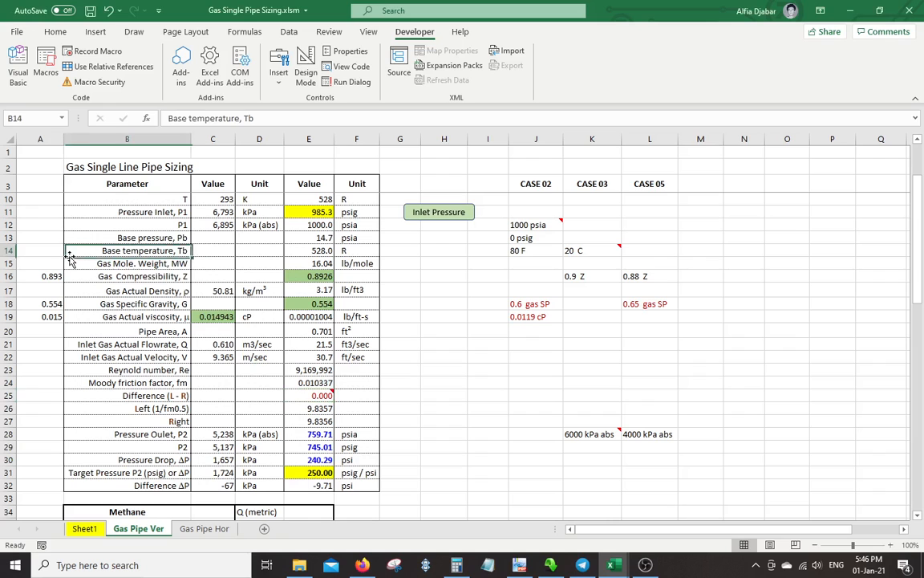
left_click(66, 234)
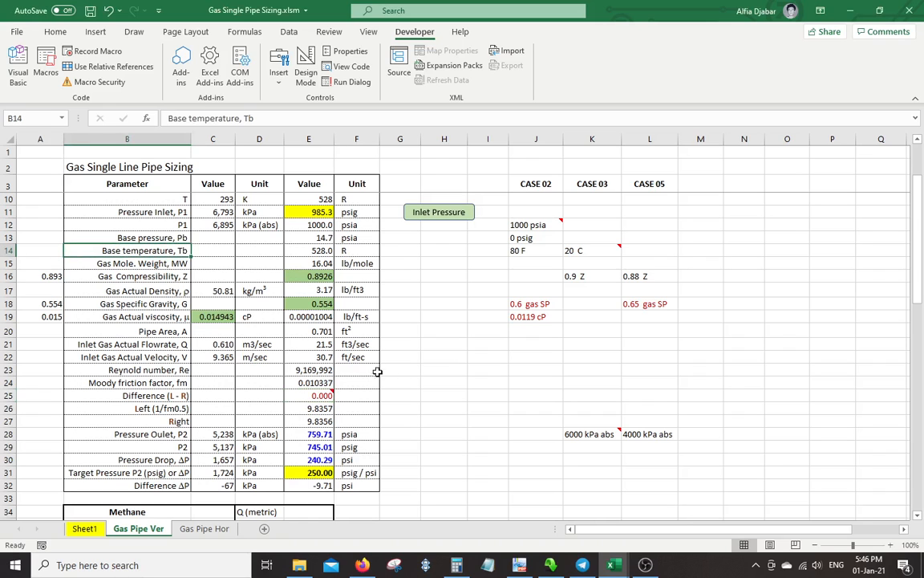
Set the gas standard flowrate in E4 to 80 MMscfd
scroll(429, 373, "down", 1)
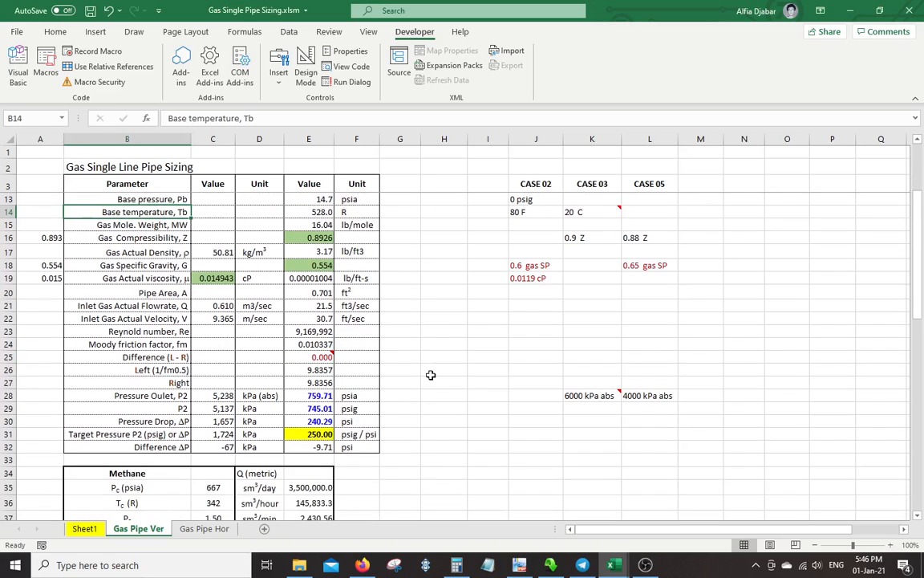
scroll(430, 375, "up", 3)
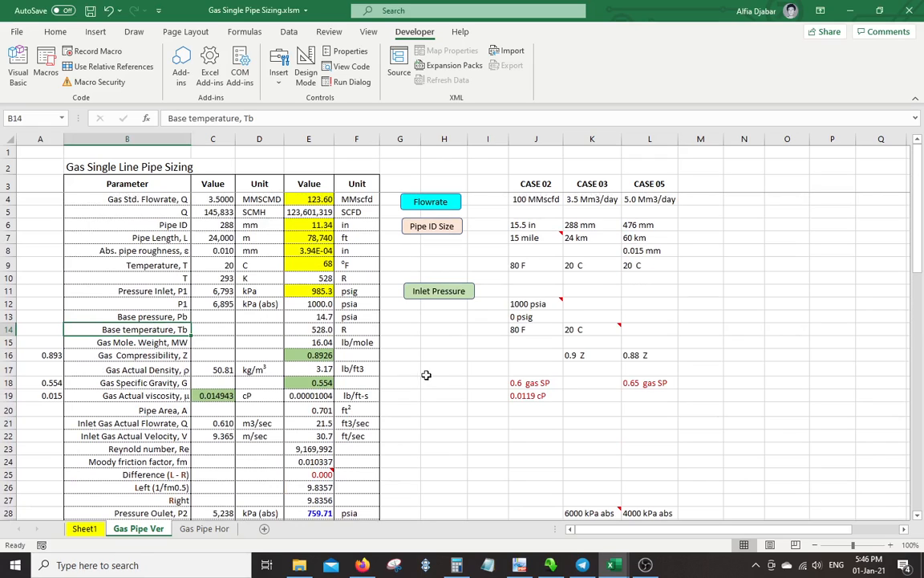
left_click(296, 199)
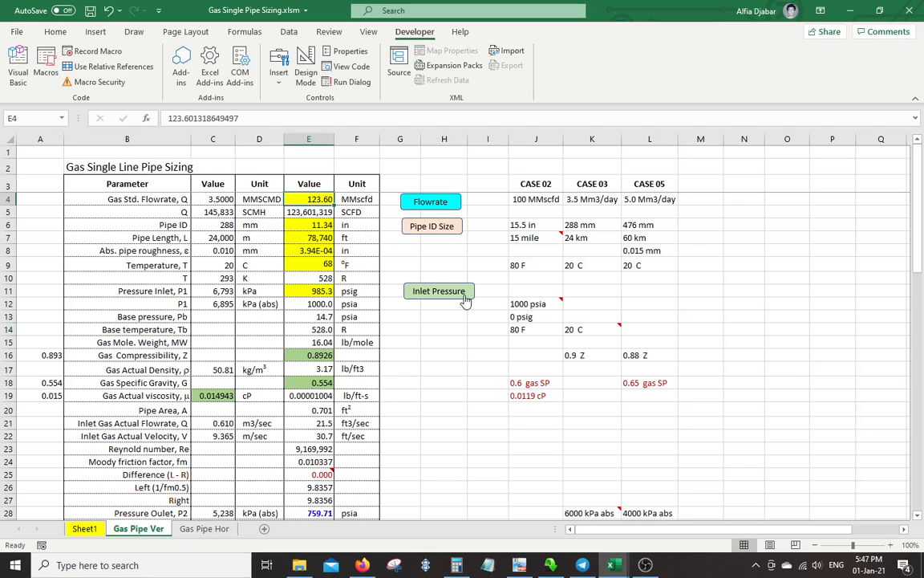
type("80")
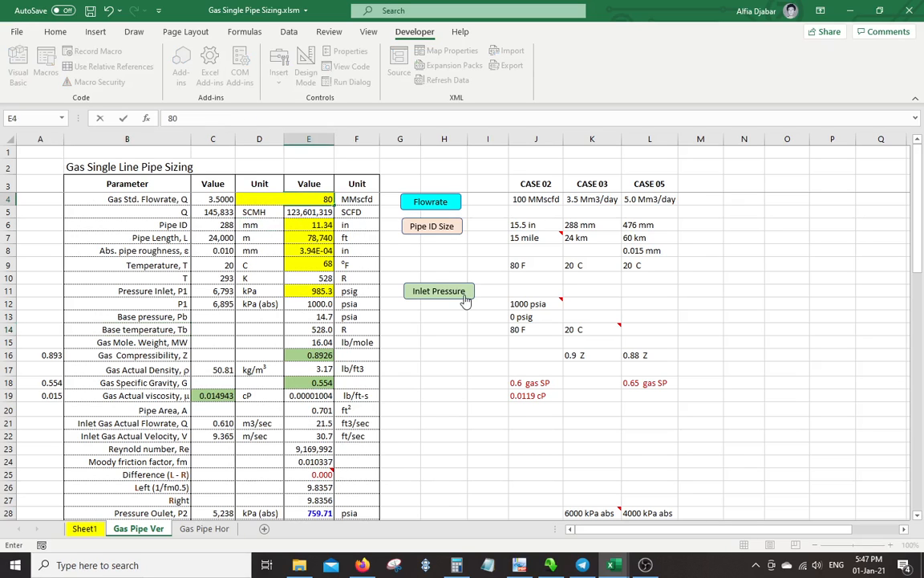
key("Return")
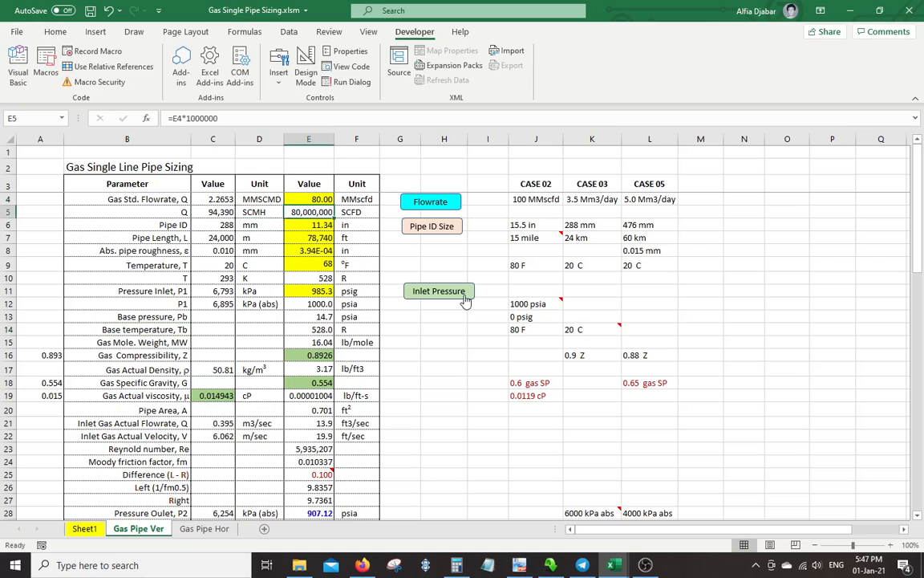
Set the pipe ID in E6 to 6 in and the pipe length in E7 to 8000 ft
left_click(305, 225)
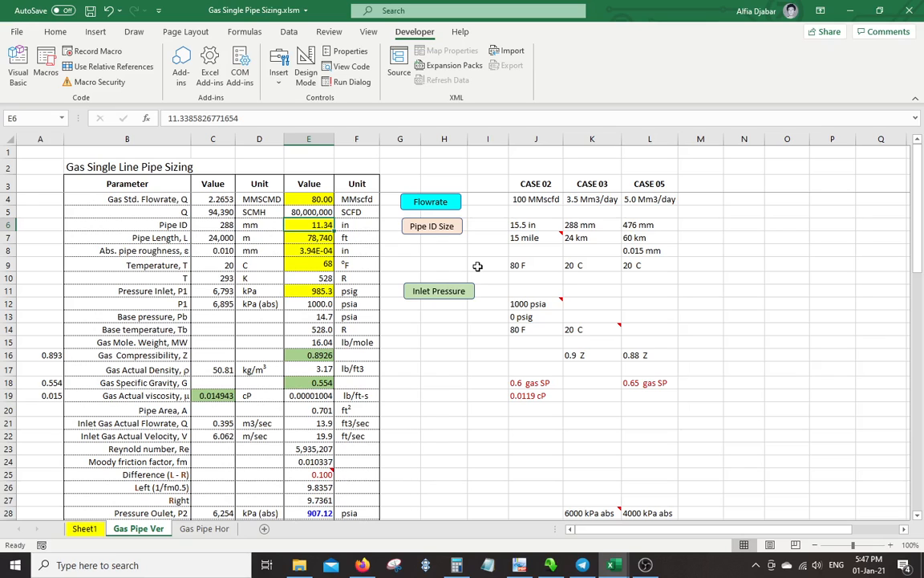
type("6")
key("Return")
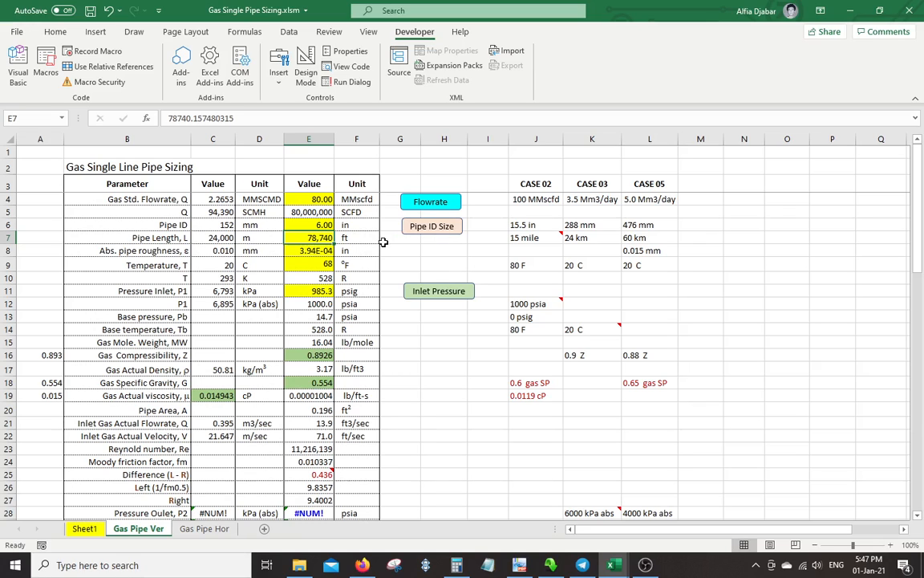
type("8,")
type("000")
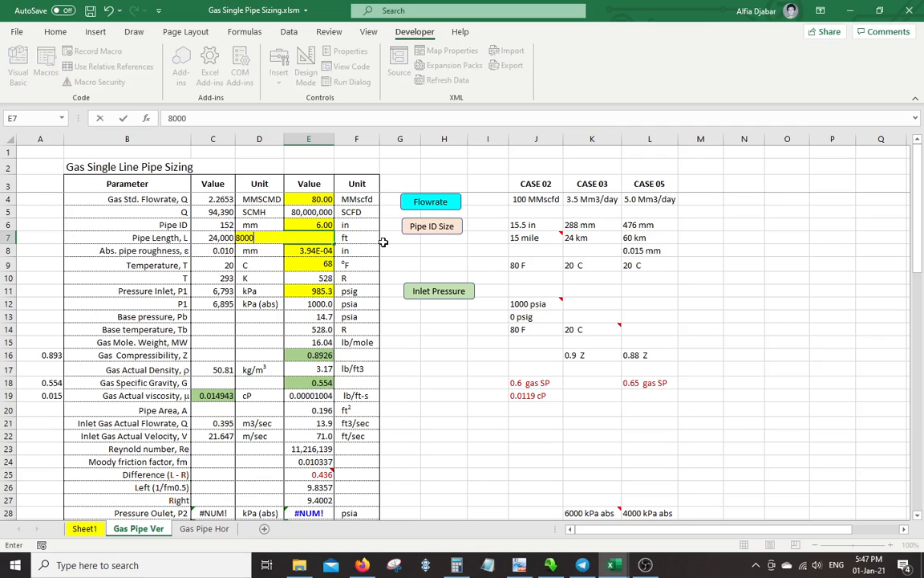
key("Return")
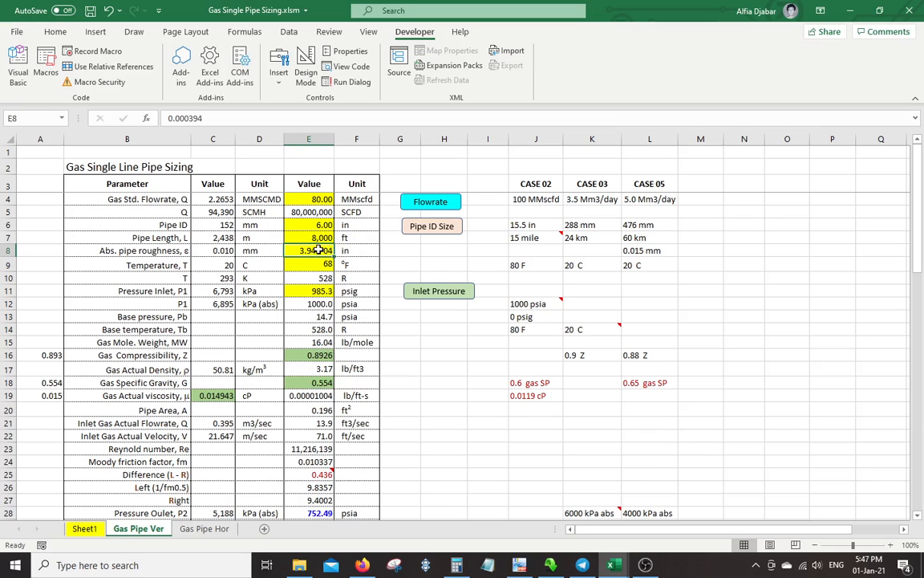
Compare the absolute pipe roughness input in E8 with its millimetre conversion formula in C8
left_click(210, 250)
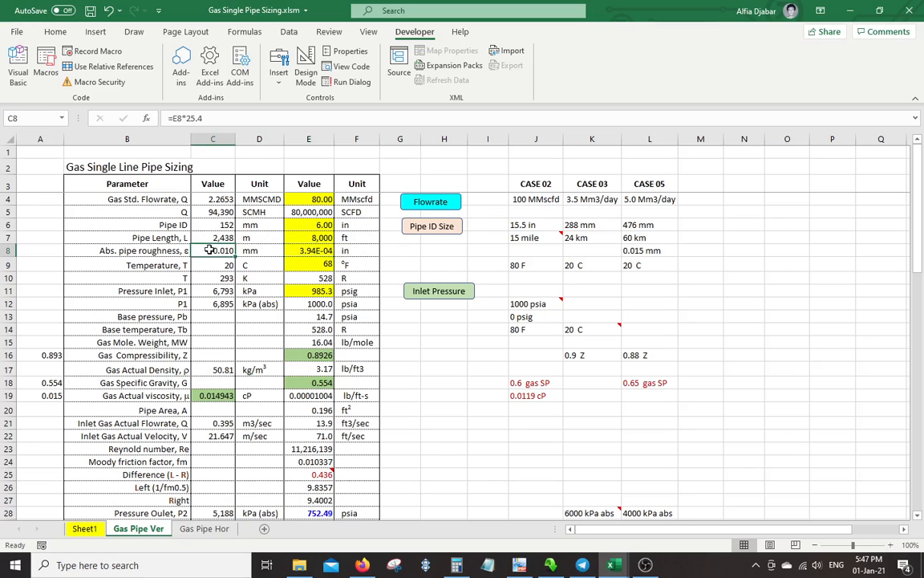
left_click(297, 250)
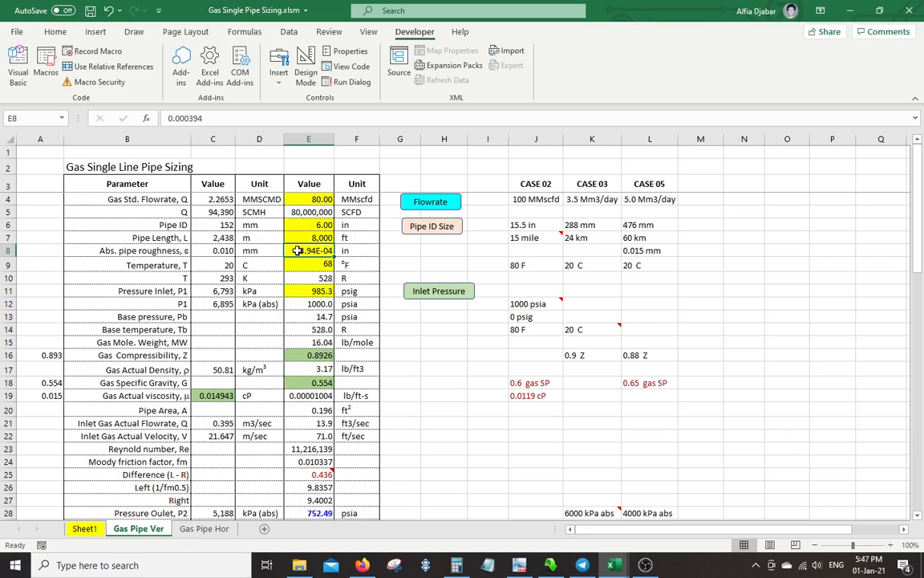
left_click(214, 250)
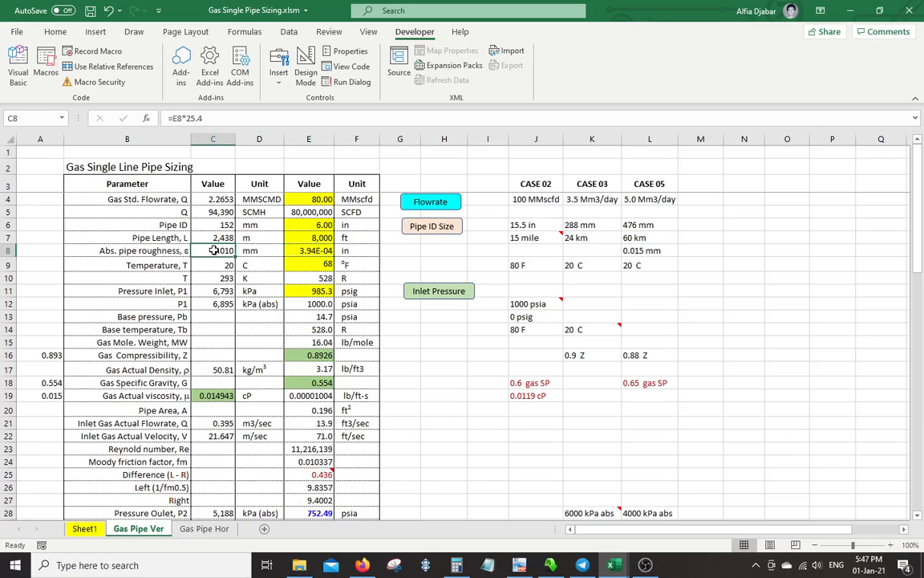
left_click(306, 250)
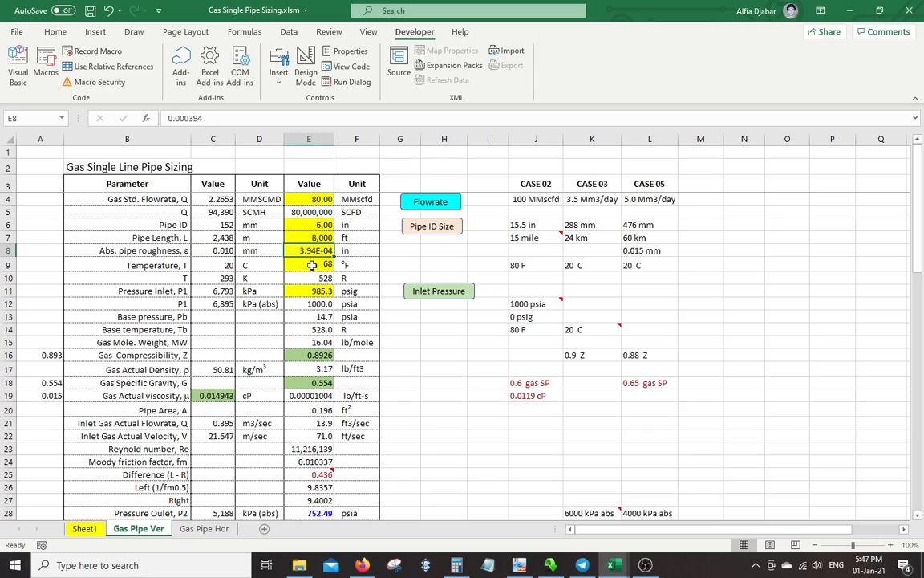
Inspect the Rankine temperature in E10 and set the temperature in E9 to 80 °F
left_click(308, 265)
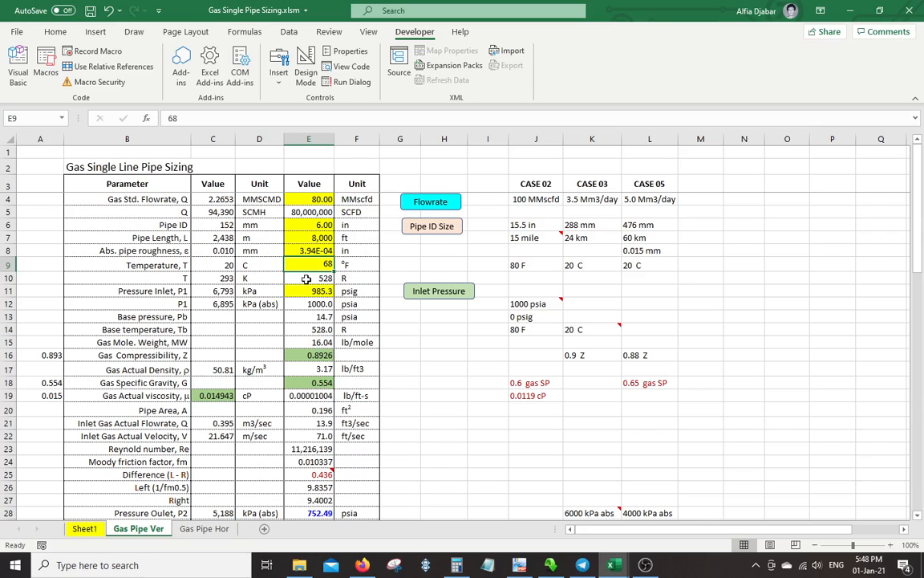
left_click(307, 278)
left_click(309, 265)
type("80")
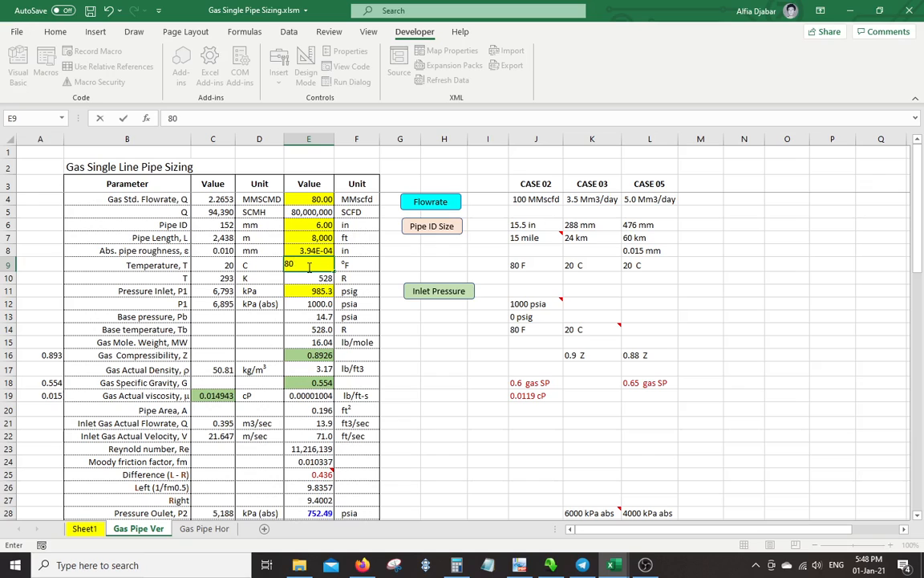
key("Return")
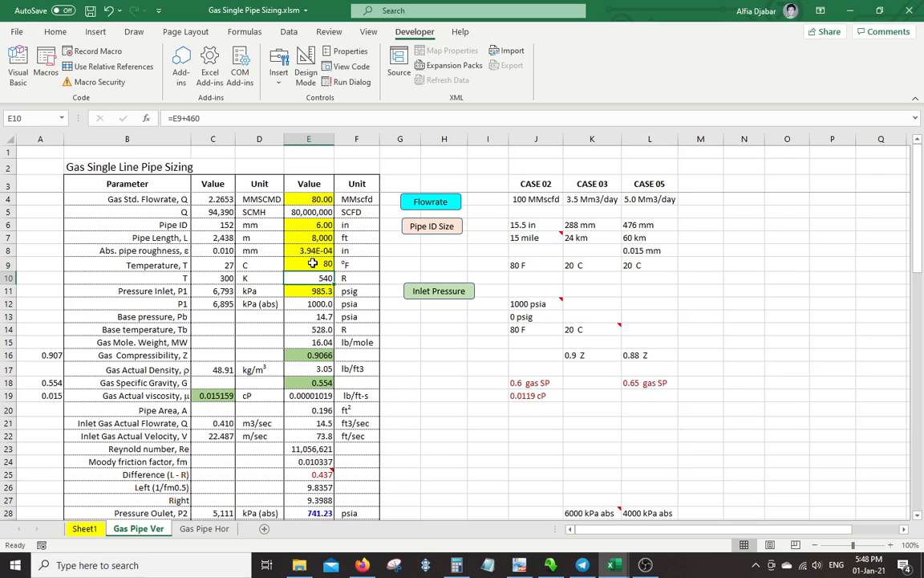
Set the temperature in E9 to 90 °F and check the Rankine conversion in E10
left_click(312, 264)
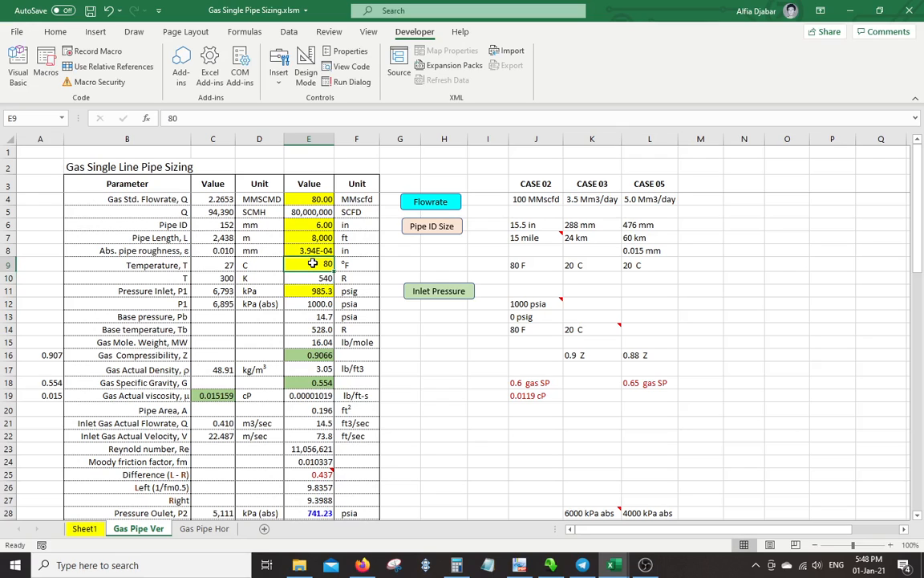
type("90")
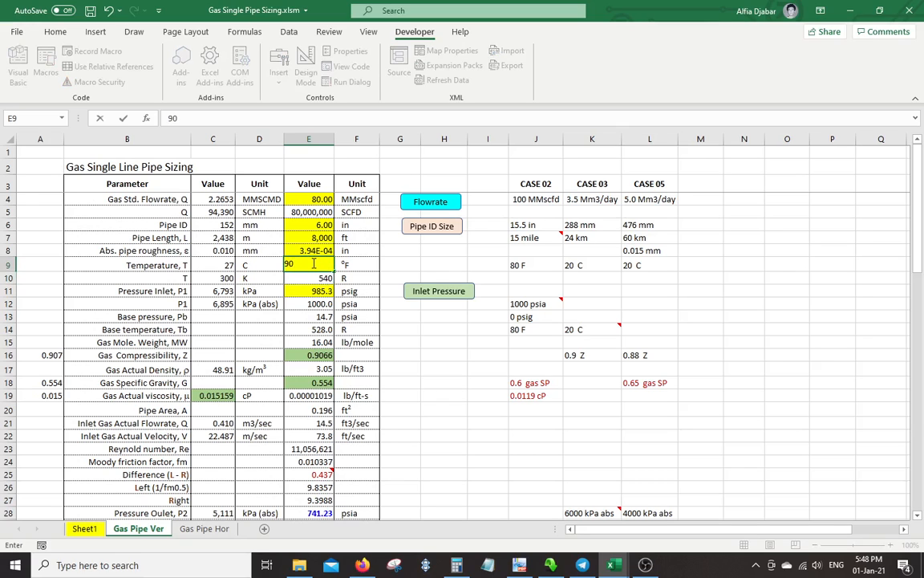
key("Return")
left_click(312, 264)
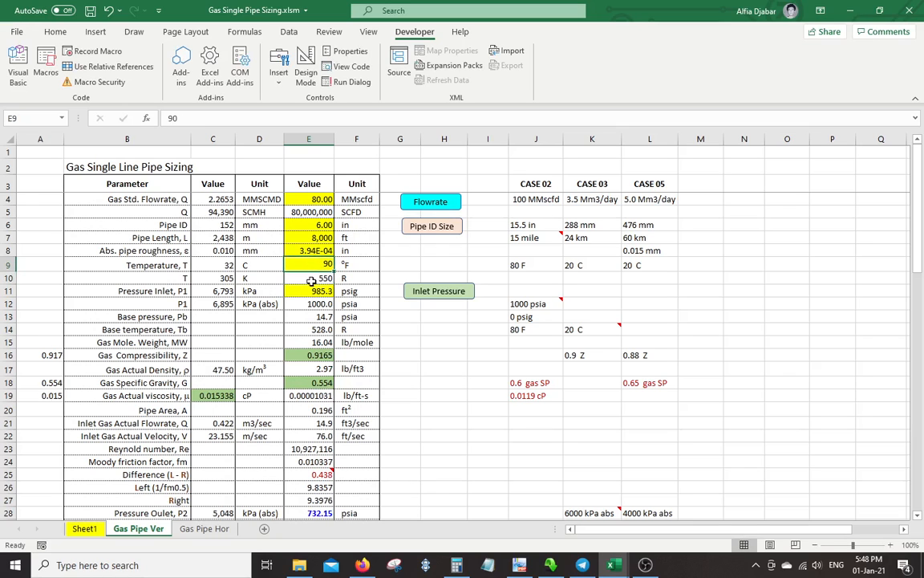
left_click(311, 279)
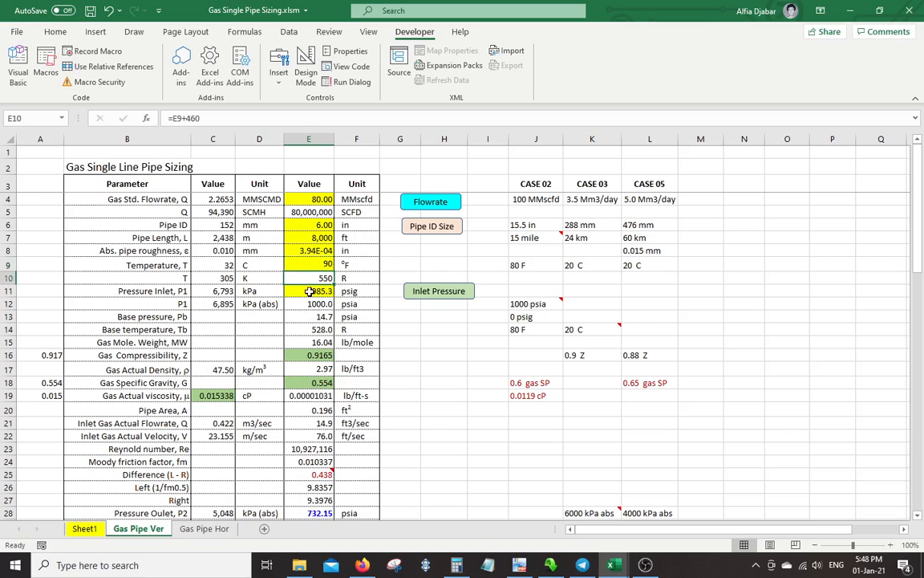
Set the inlet pressure P1 in E11 to 600 psig
left_click(316, 291)
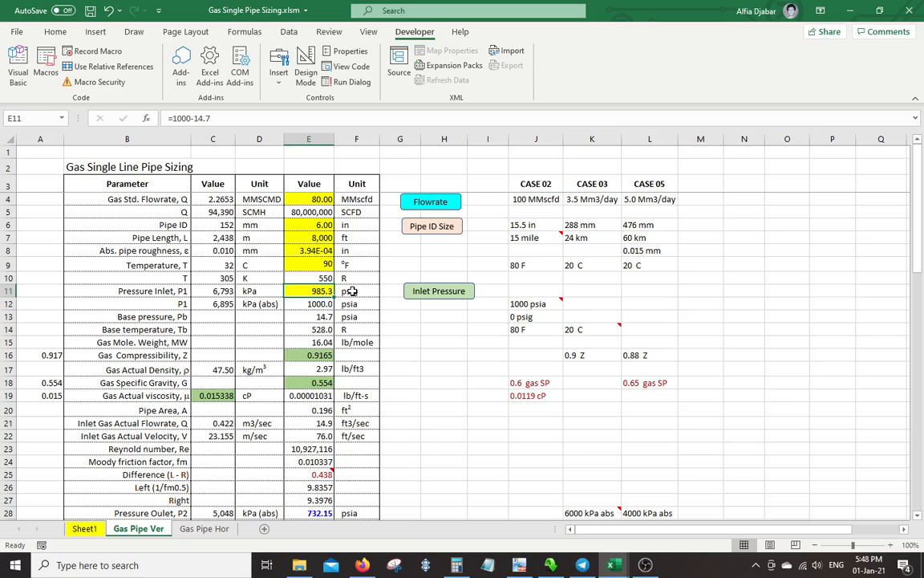
type("600")
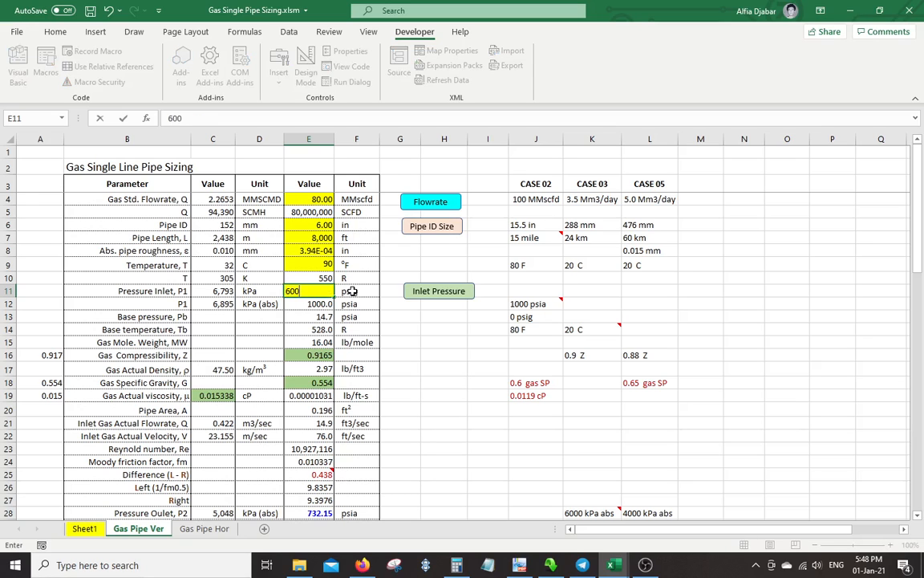
key("Return")
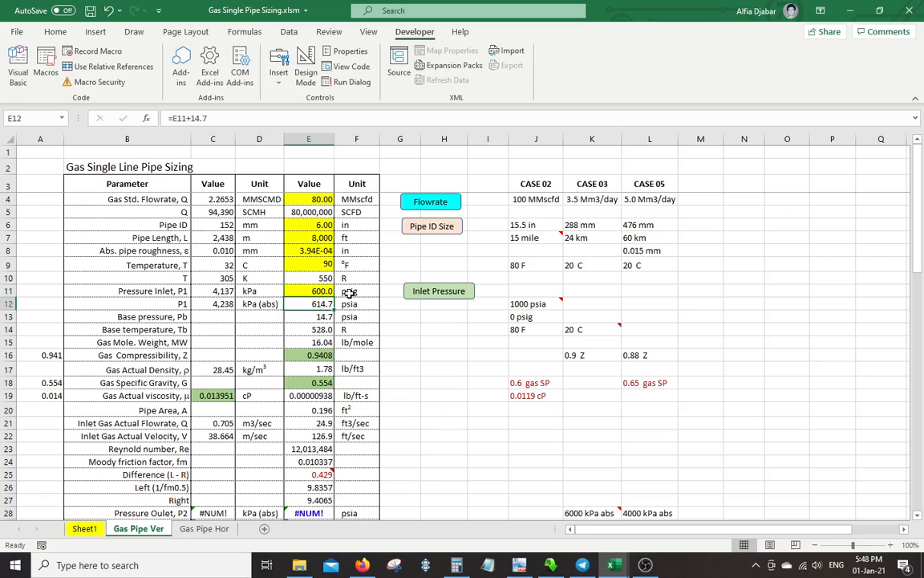
Change the base temperature formula in E14 to =460+60
left_click(315, 329)
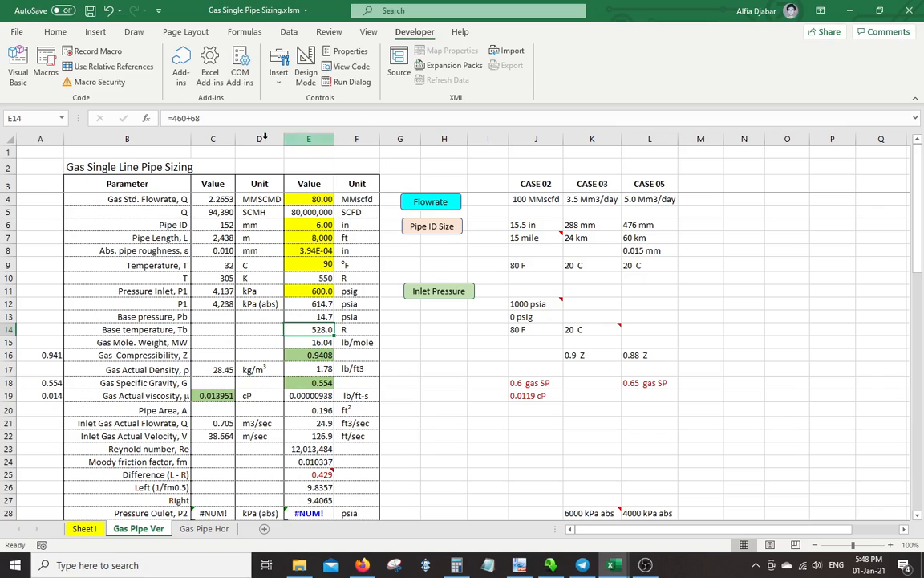
left_click(233, 117)
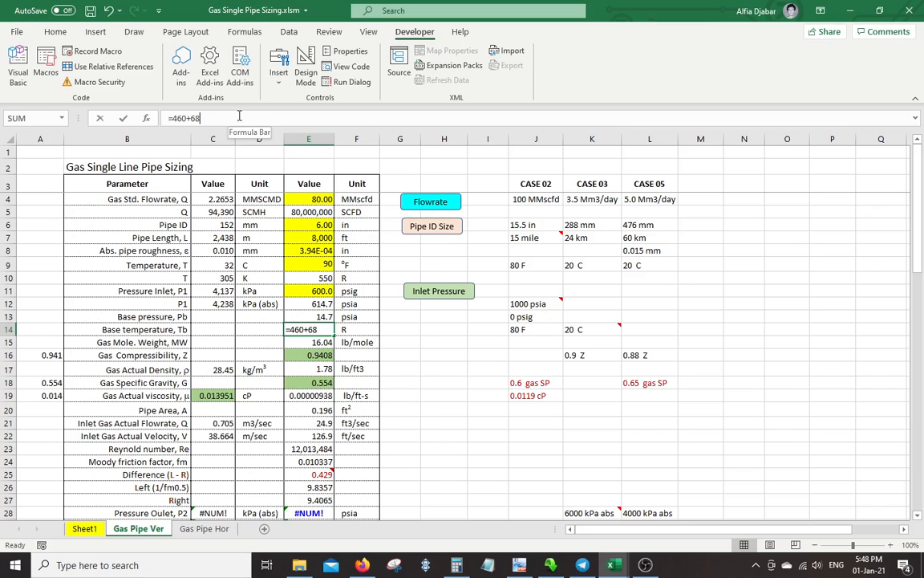
key("BackSpace")
type("0")
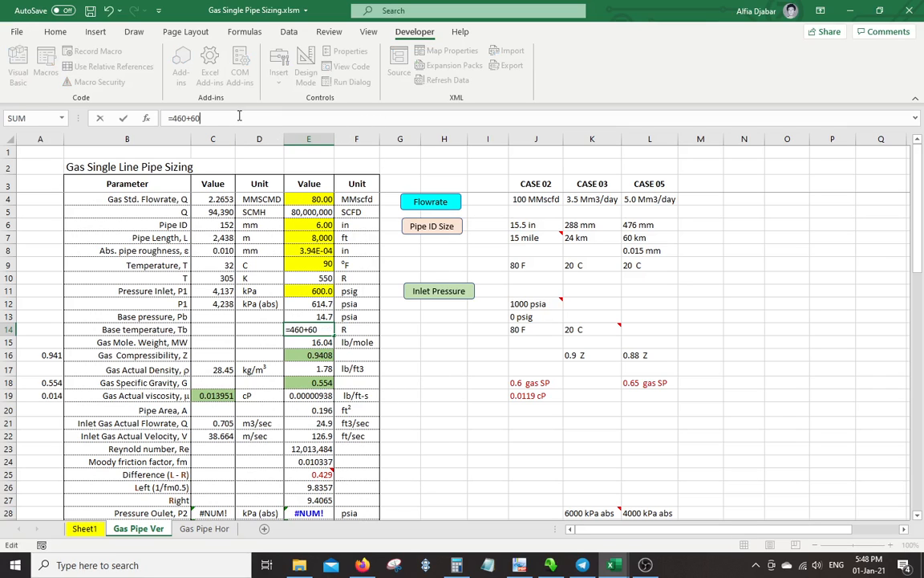
key("Return")
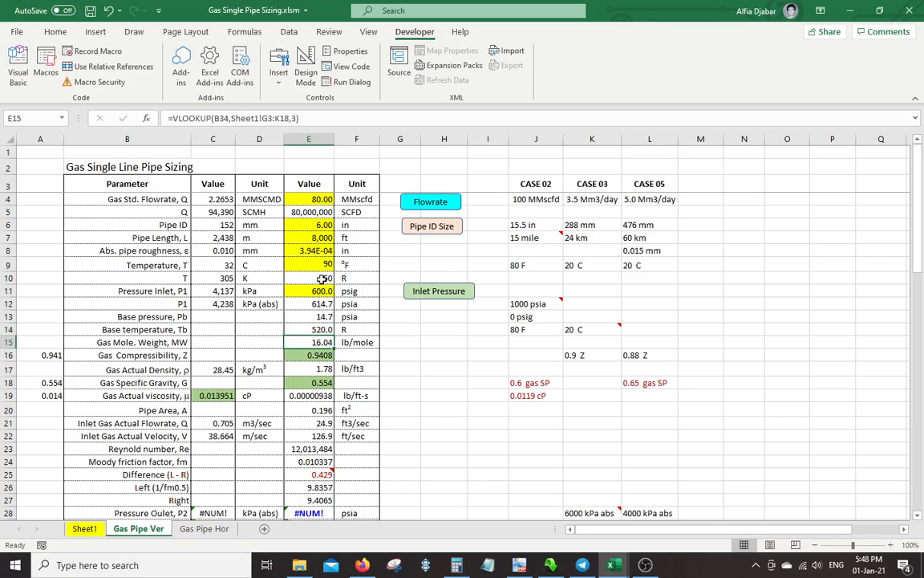
Inspect the gas compressibility formula in E16 and the gas specific gravity formula in E18
left_click(319, 355)
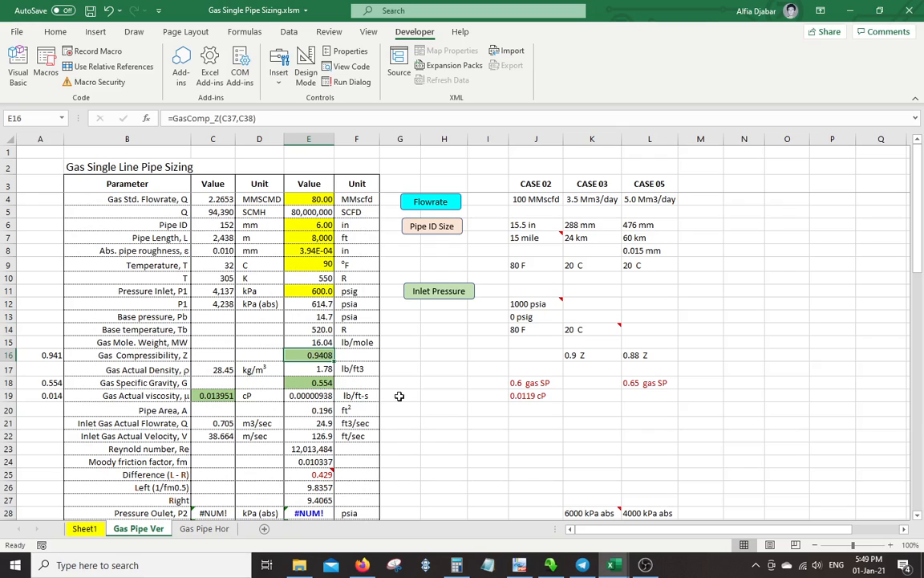
left_click(317, 382)
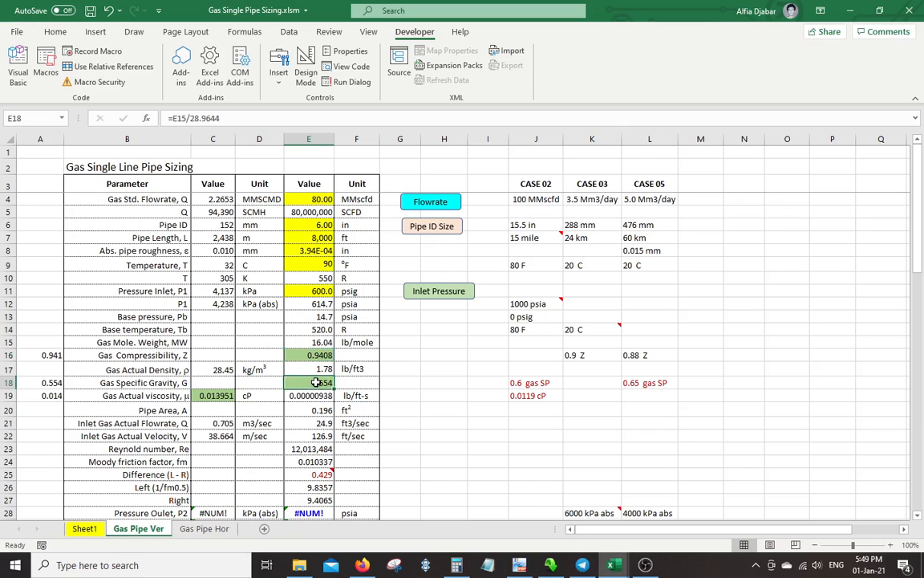
left_click(247, 118)
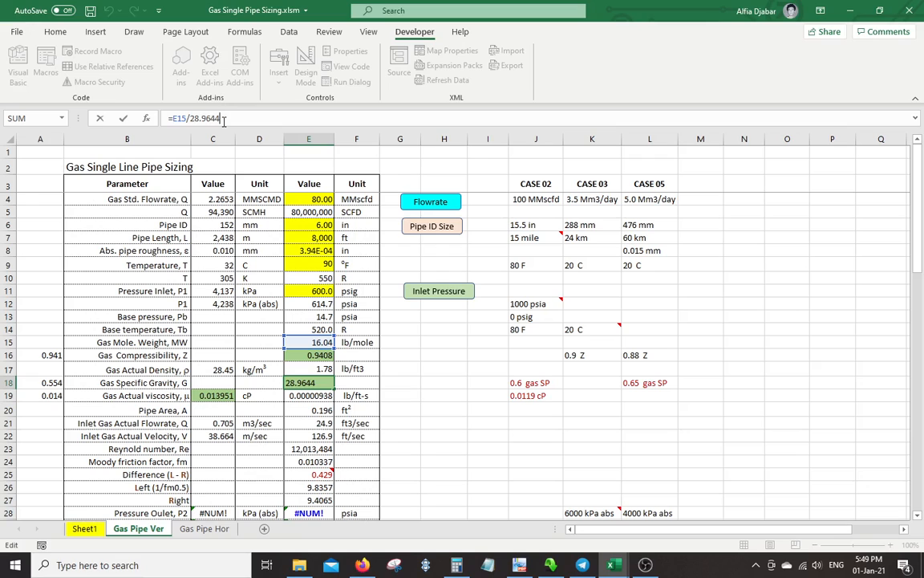
key("ctrl+Return")
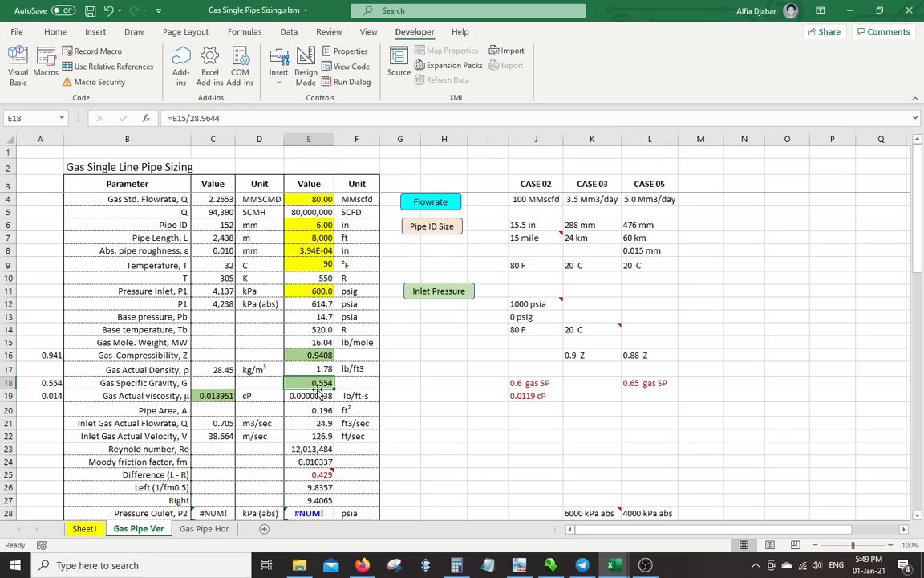
left_click(317, 390)
left_click(317, 383)
Inspect the GasViscosity formula in C19, including its referenced cells, and the lb/ft-s viscosity conversion in E19
left_click(205, 393)
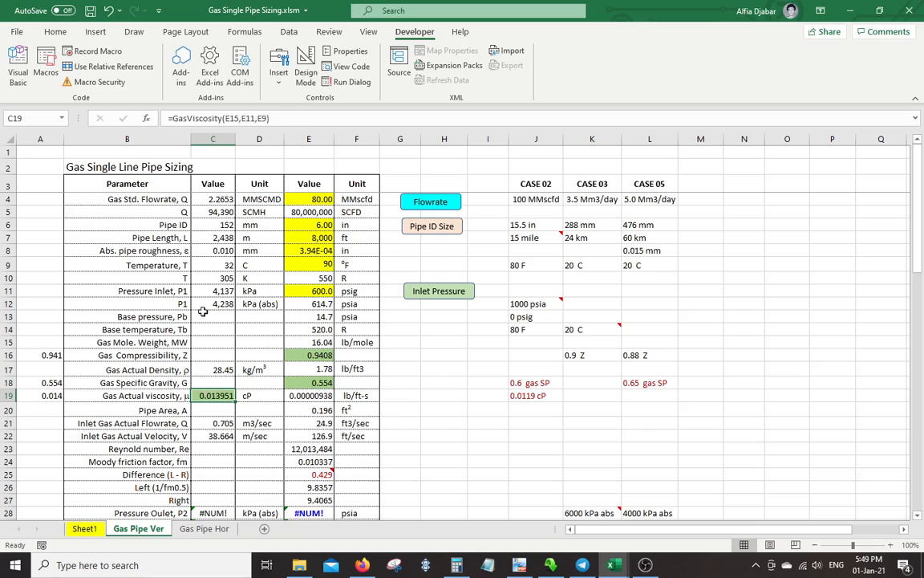
left_click(301, 119)
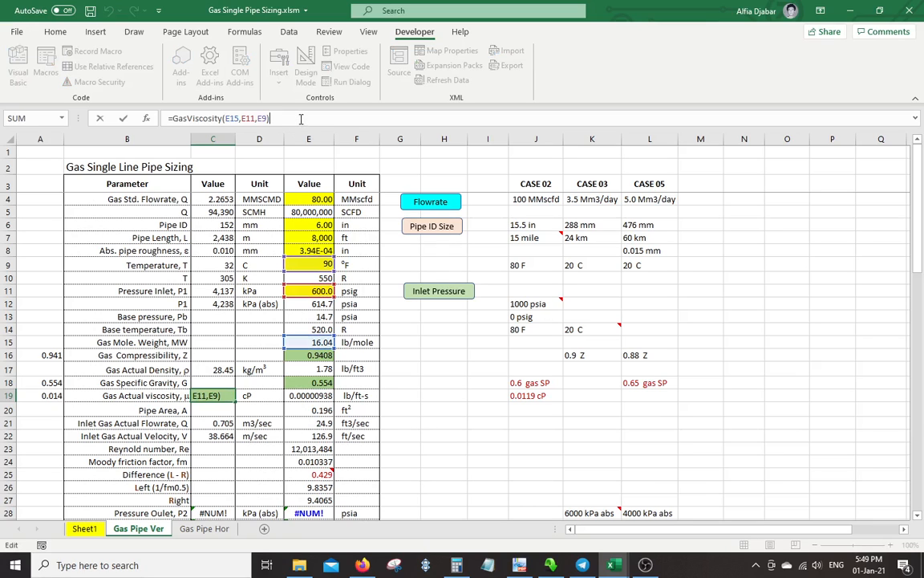
key("Escape")
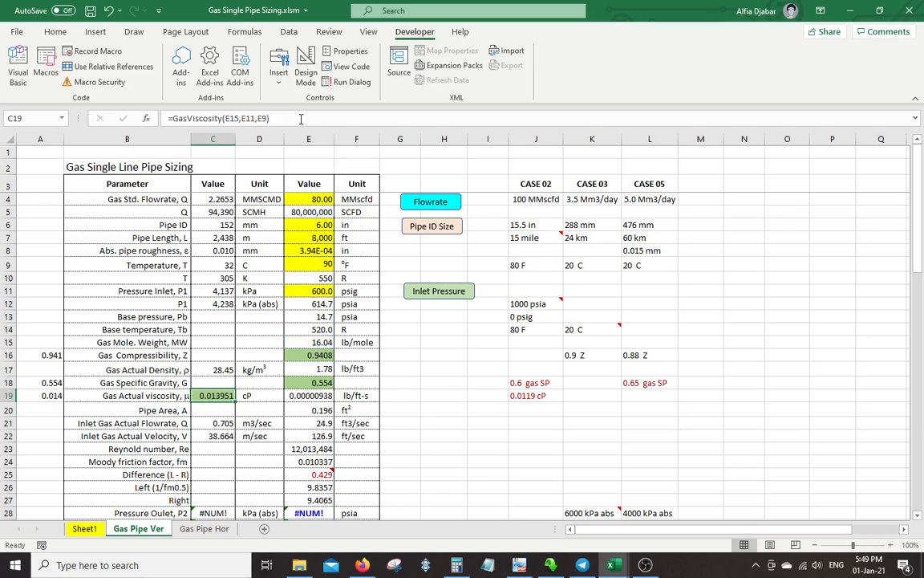
left_click(309, 396)
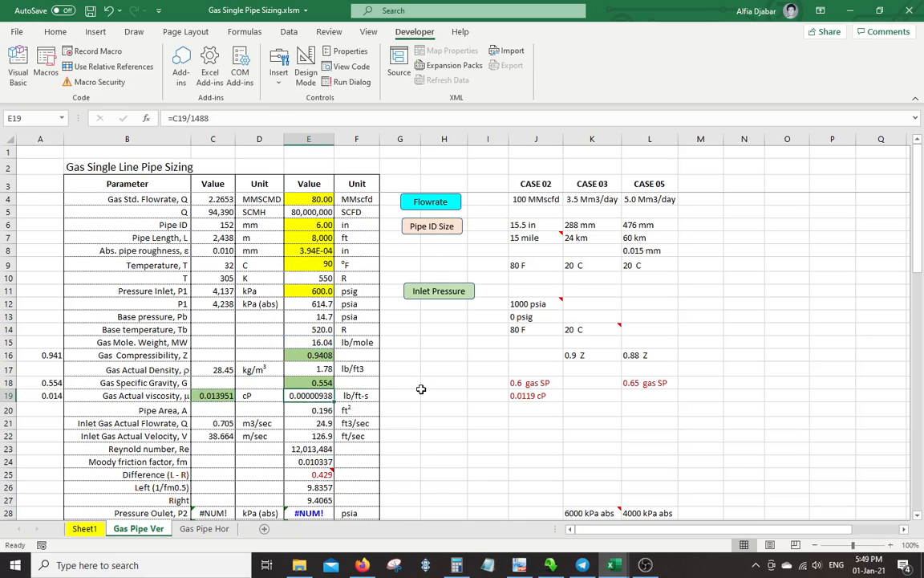
Inspect the outlet pressure P2 formula in E28 and compare it with the input values higher in the table
scroll(418, 388, "down", 2)
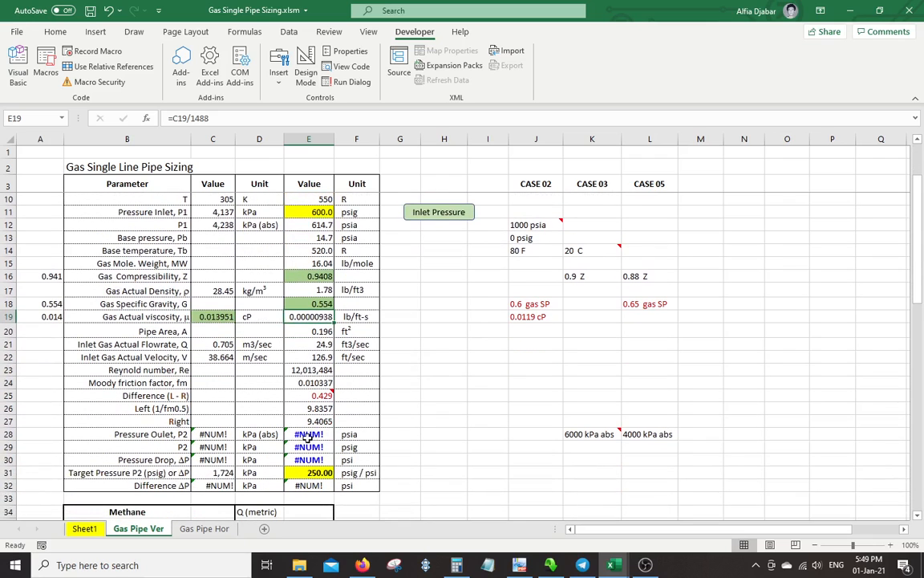
left_click(310, 435)
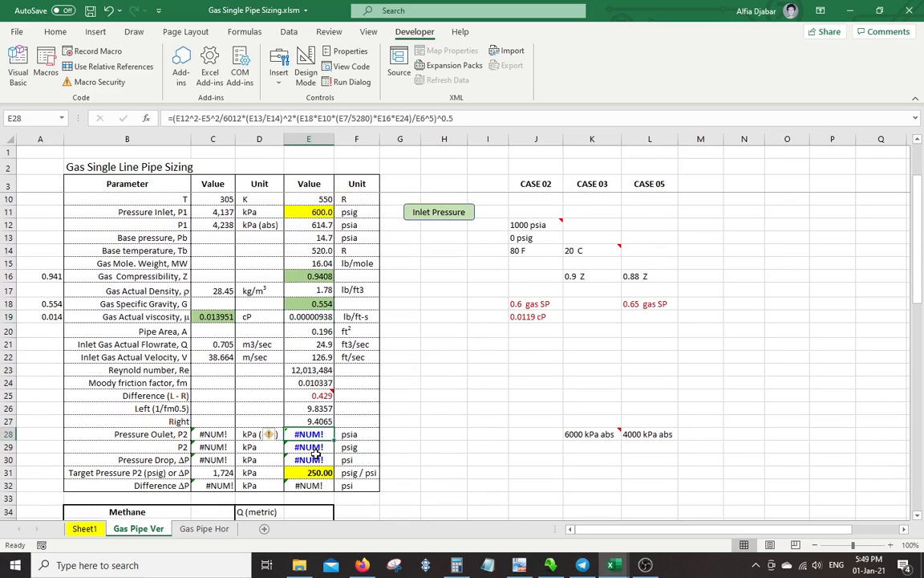
scroll(303, 452, "up", 2)
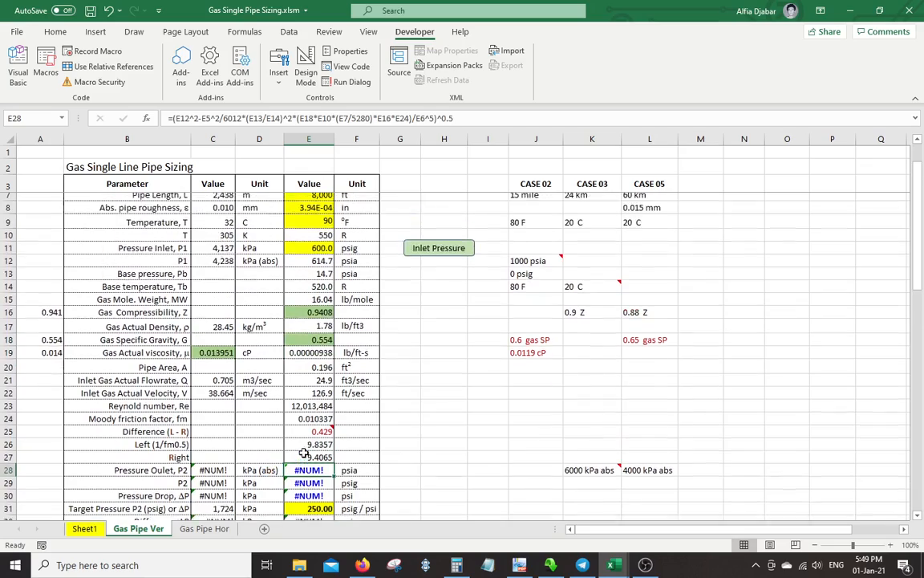
scroll(304, 452, "down", 2)
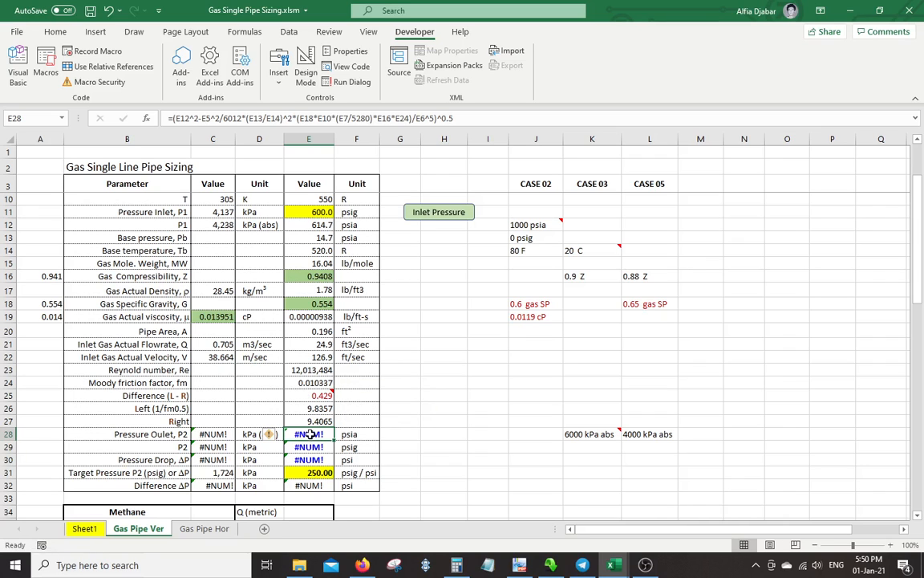
scroll(343, 353, "up", 2)
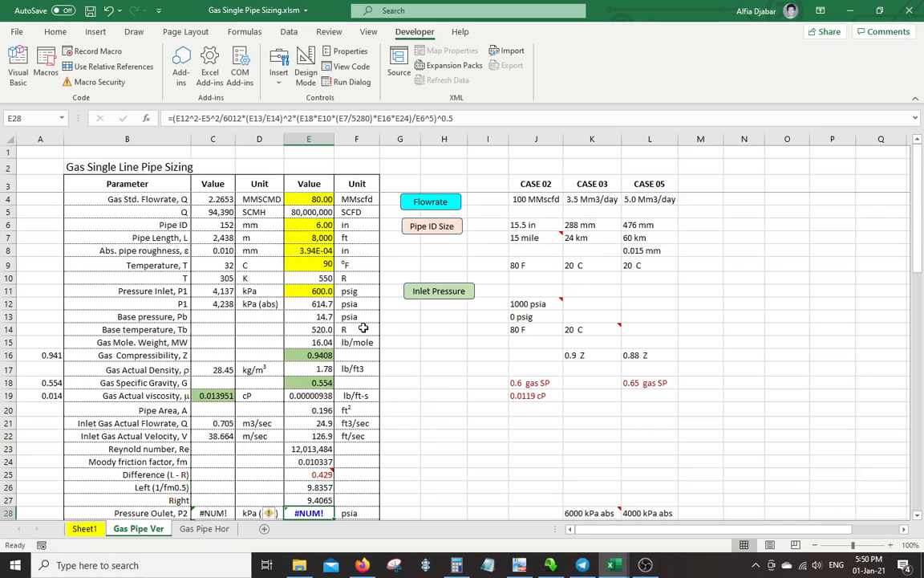
Set the inlet pressure P1 in E11 to 800 psig and check the recalculated outlet pressure and friction difference rows
left_click(312, 293)
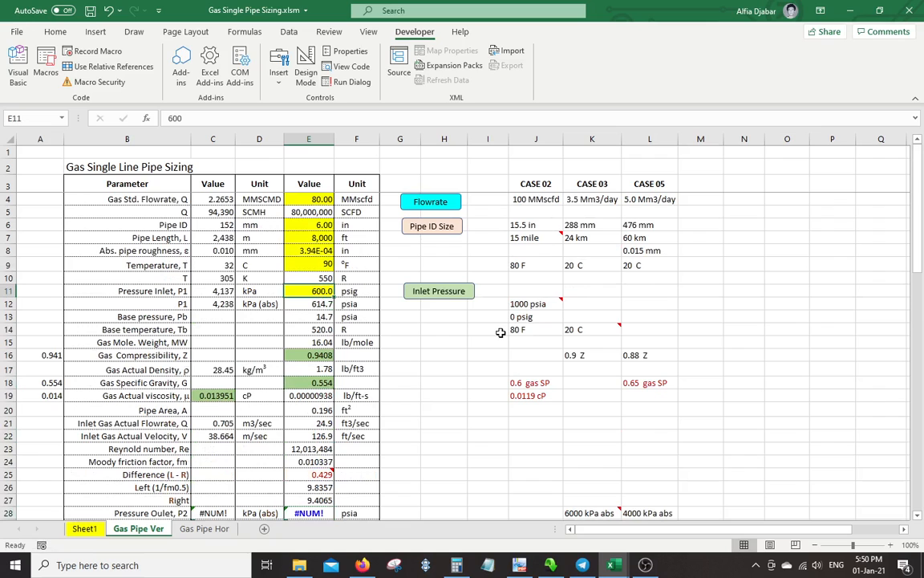
type("800")
key("Return")
scroll(545, 346, "down", 1)
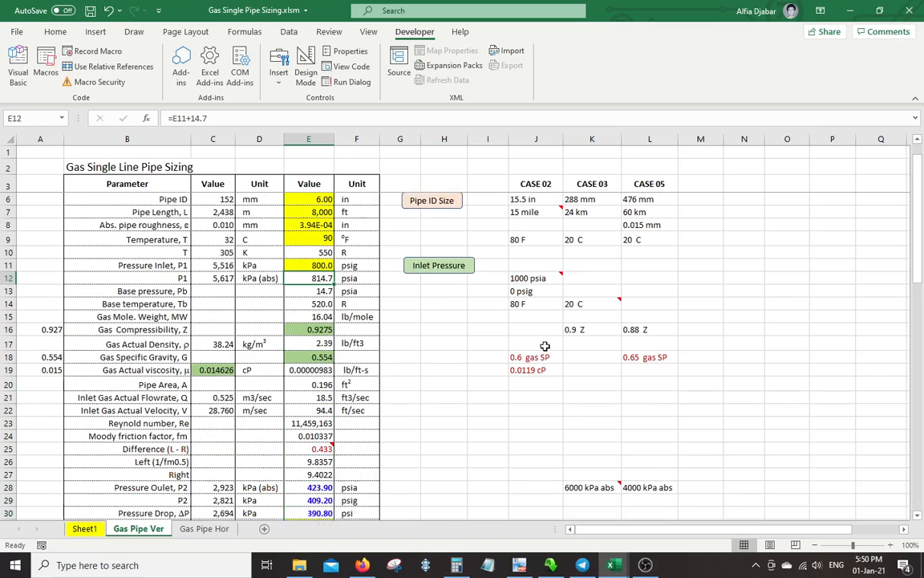
scroll(448, 419, "down", 1)
scroll(295, 393, "up", 2)
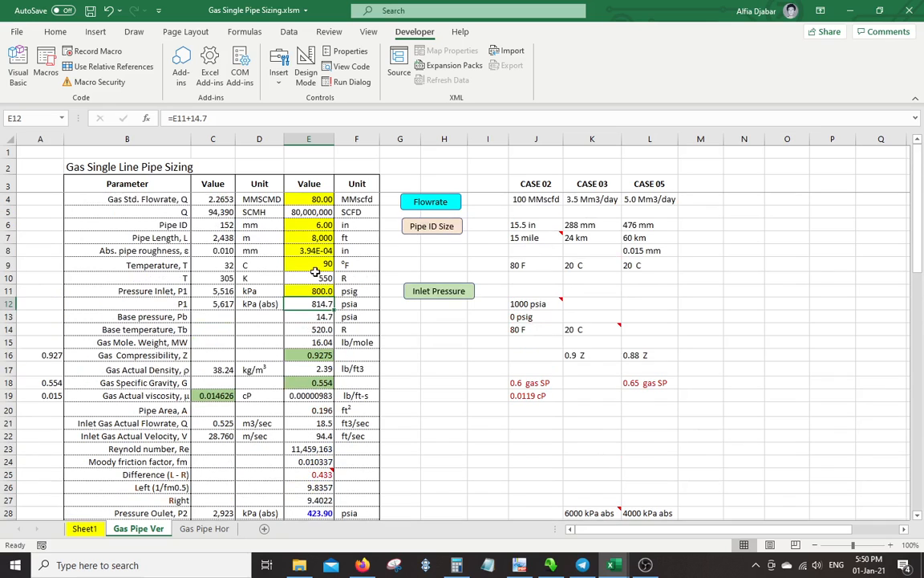
scroll(314, 265, "down", 1)
scroll(373, 319, "down", 1)
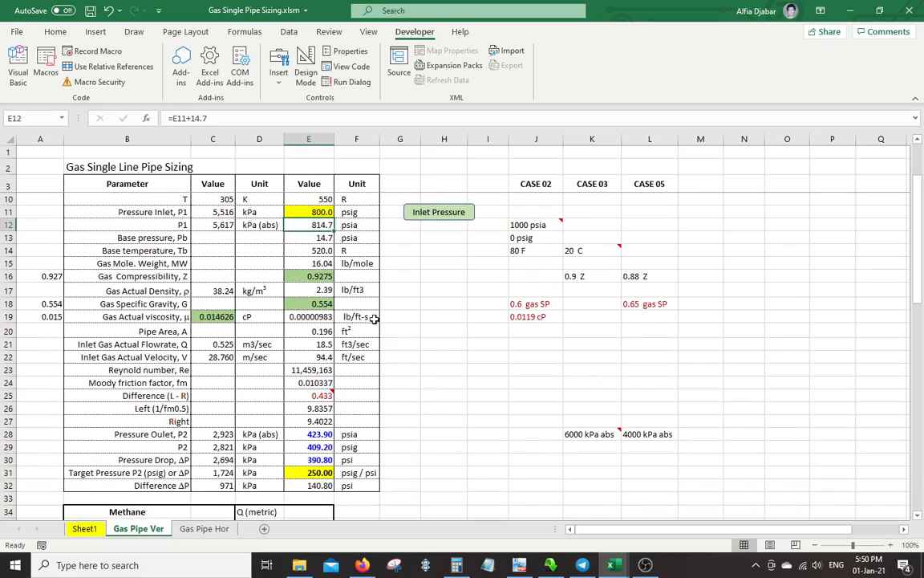
mouse_move(309, 397)
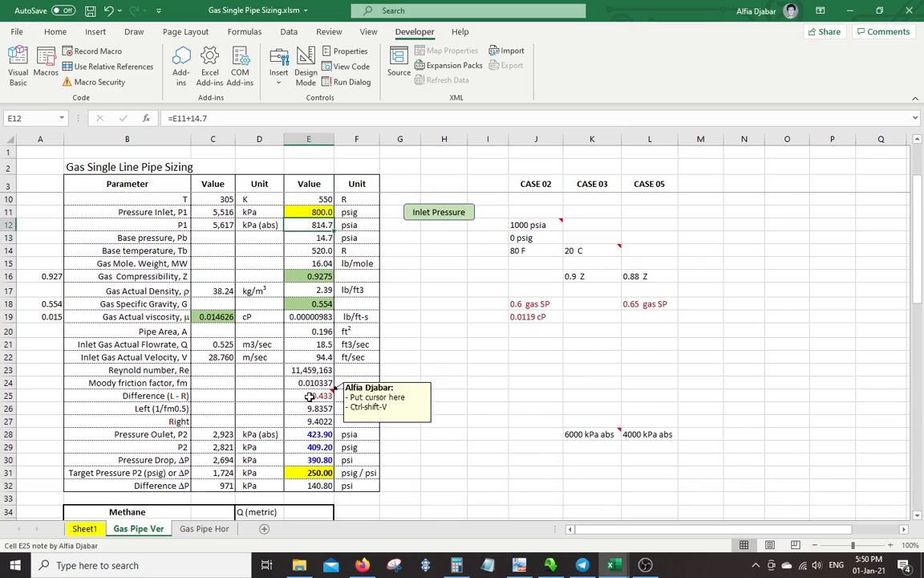
View the general flow equation in the Single Gas Pipeline Calculation PDF in PDF-XChange Viewer, then return to the Excel workbook's P2 formula in E28
left_click(520, 568)
scroll(596, 383, "up", 5)
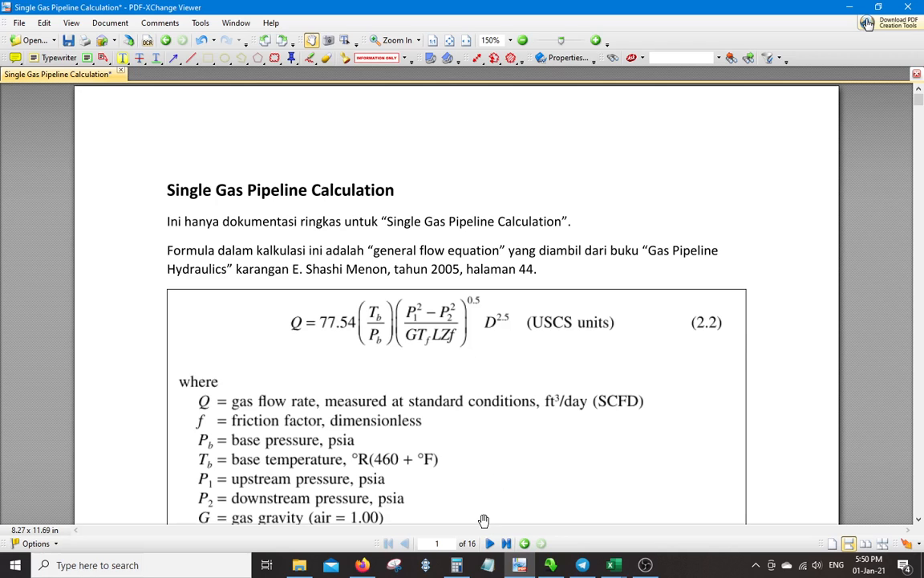
left_click(613, 565)
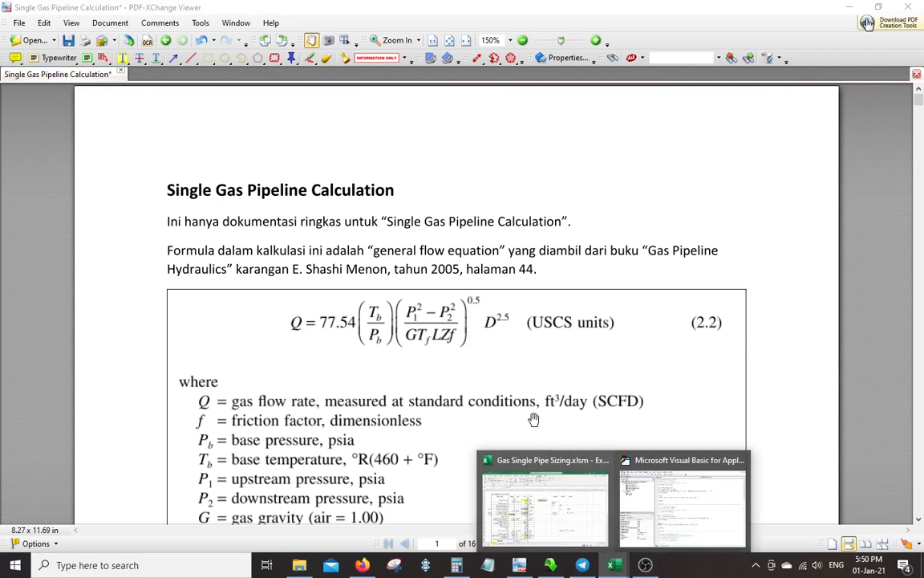
left_click(521, 461)
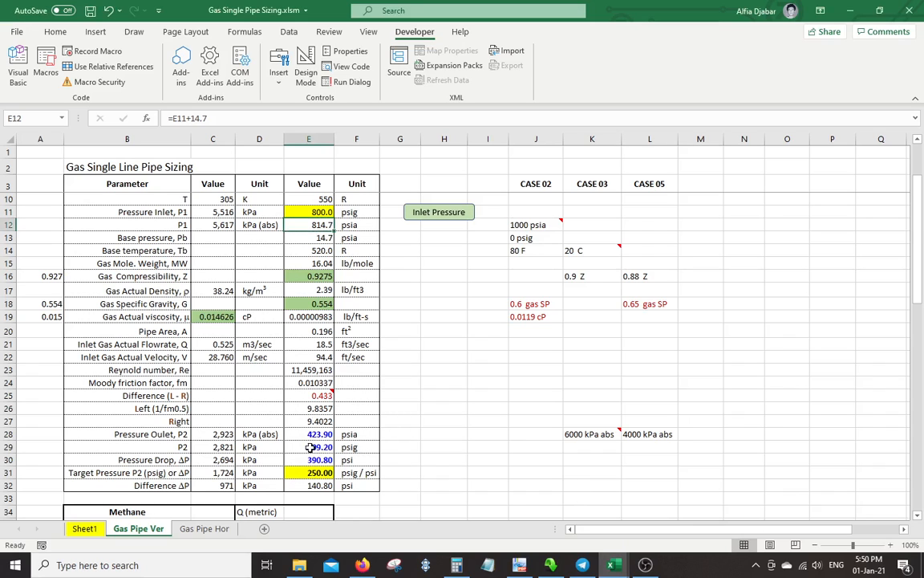
left_click(299, 434)
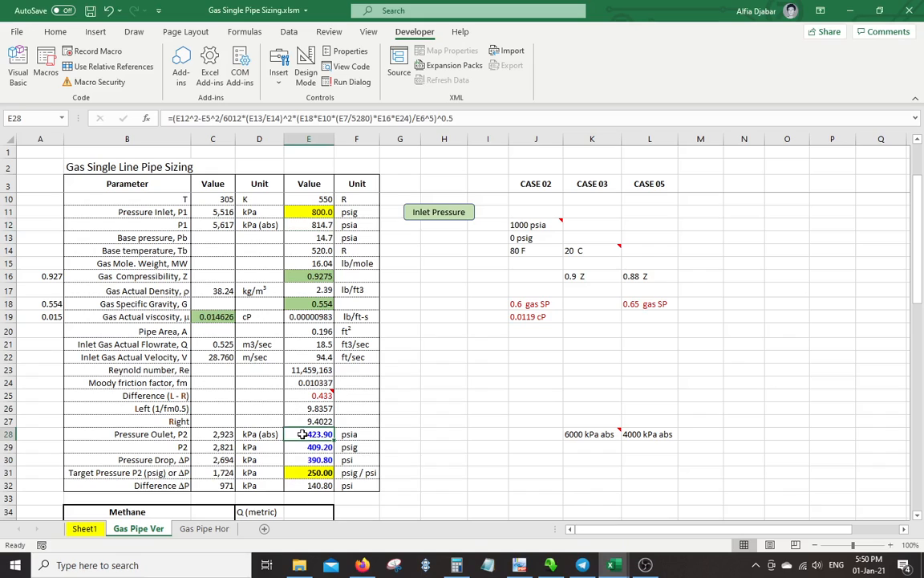
Check the left and right friction terms in E26 and E27, then run the friction factor macro on the difference cell E25
left_click(308, 396)
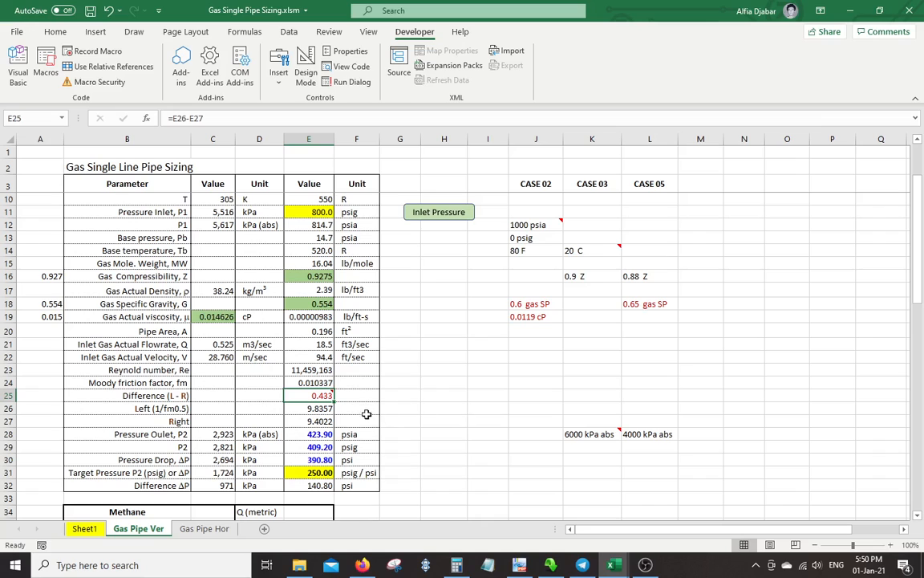
left_click(329, 410)
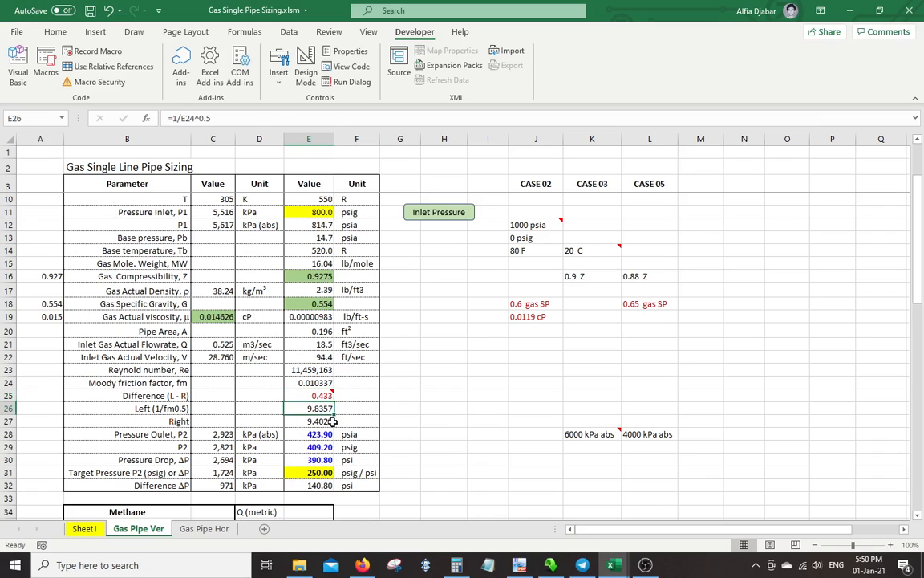
left_click(331, 422)
left_click(325, 408)
left_click(318, 396)
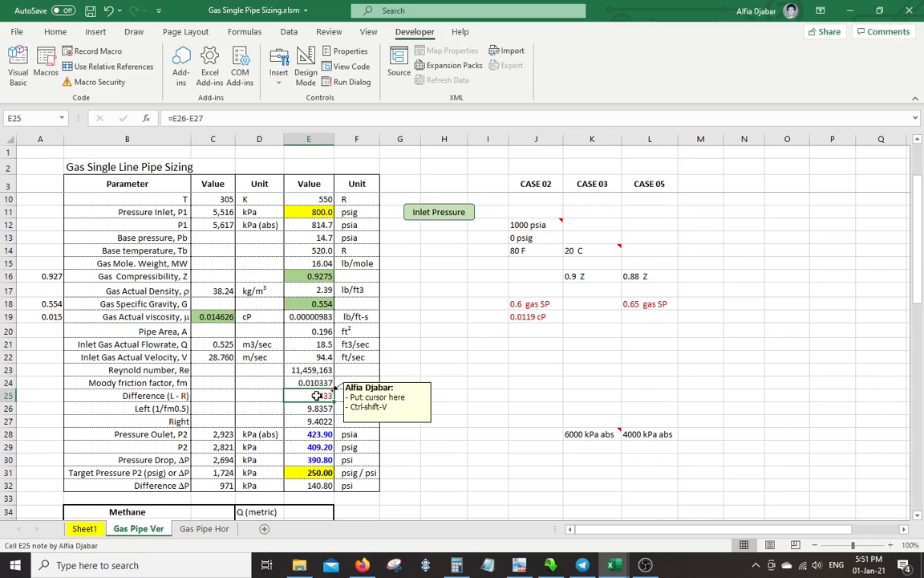
key("ctrl+shift+v")
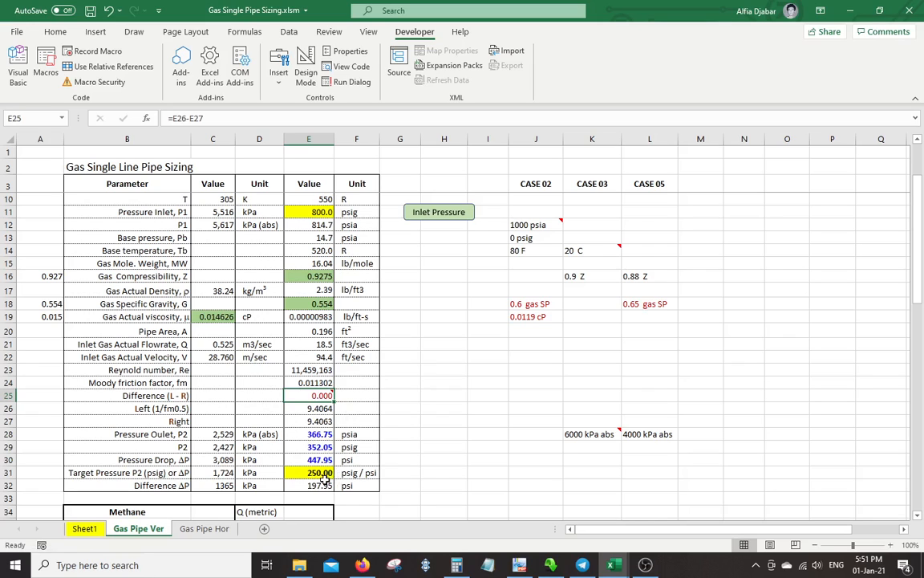
Inspect the outlet pressure P2 in E28, E29 and its kPa equivalents, and the pressure drop formula in E30
left_click(312, 434)
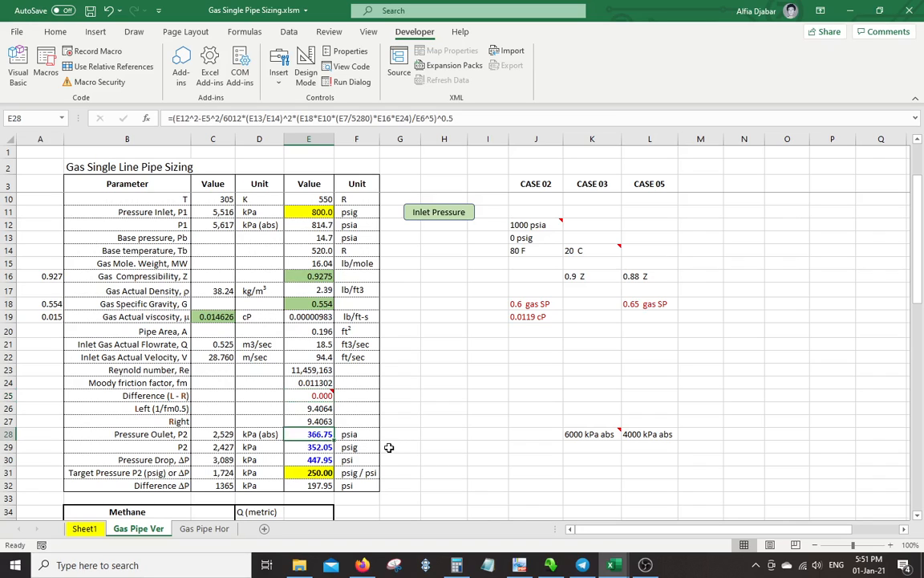
left_click(318, 447)
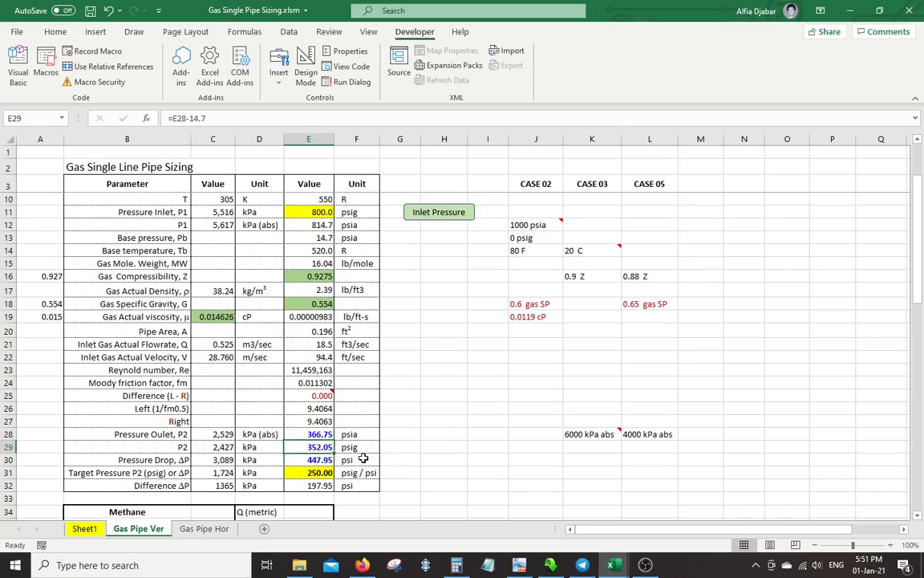
left_click(218, 436)
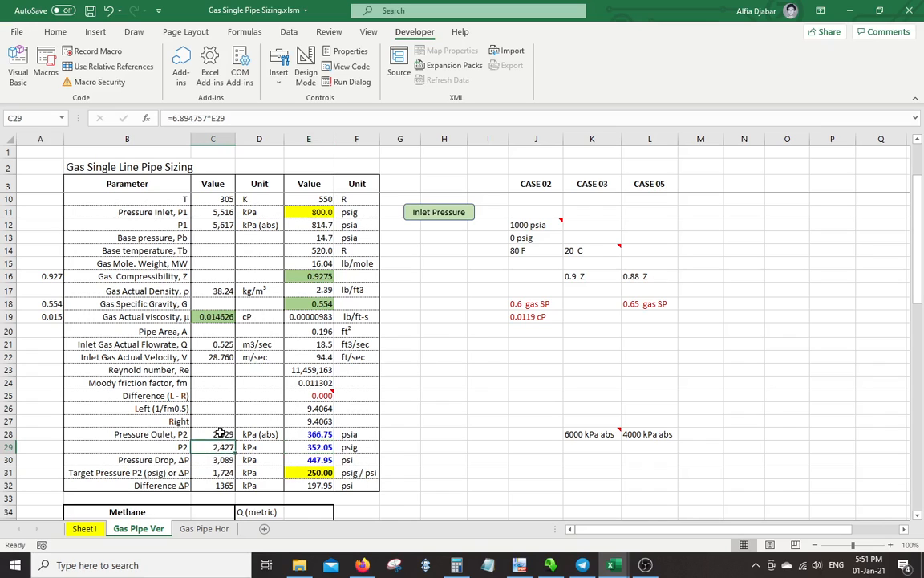
left_click(218, 446)
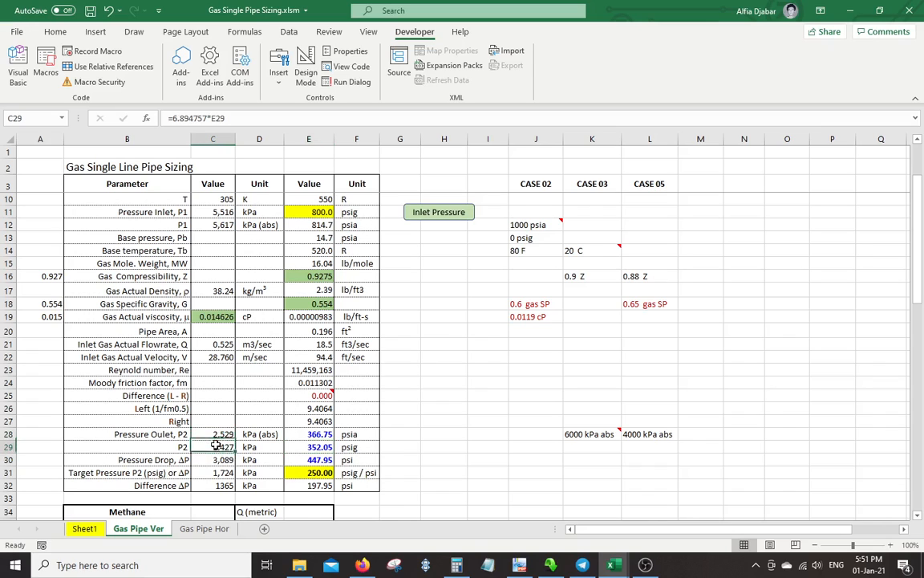
left_click(320, 461)
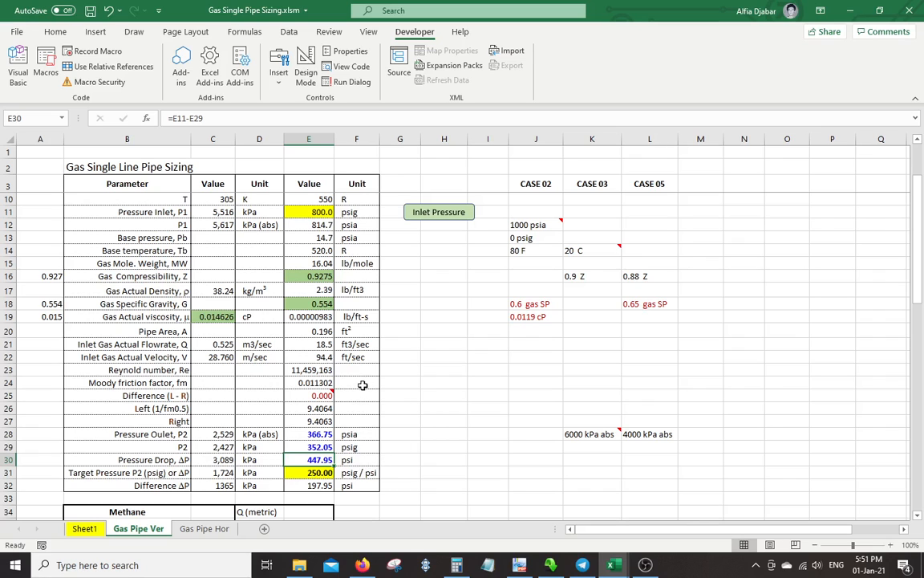
Review the pipe ID input in E6 together with the pressure drop in E30
scroll(362, 386, "up", 2)
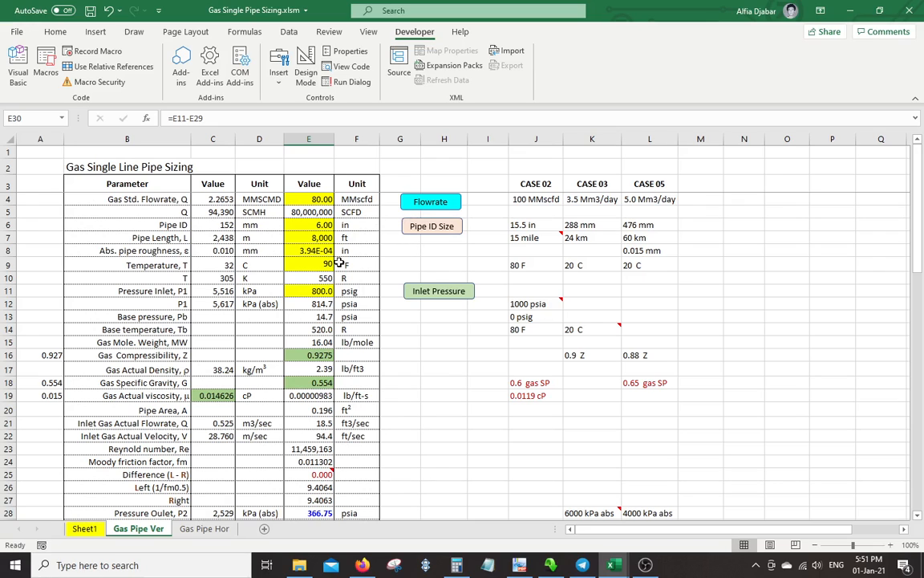
left_click(308, 225)
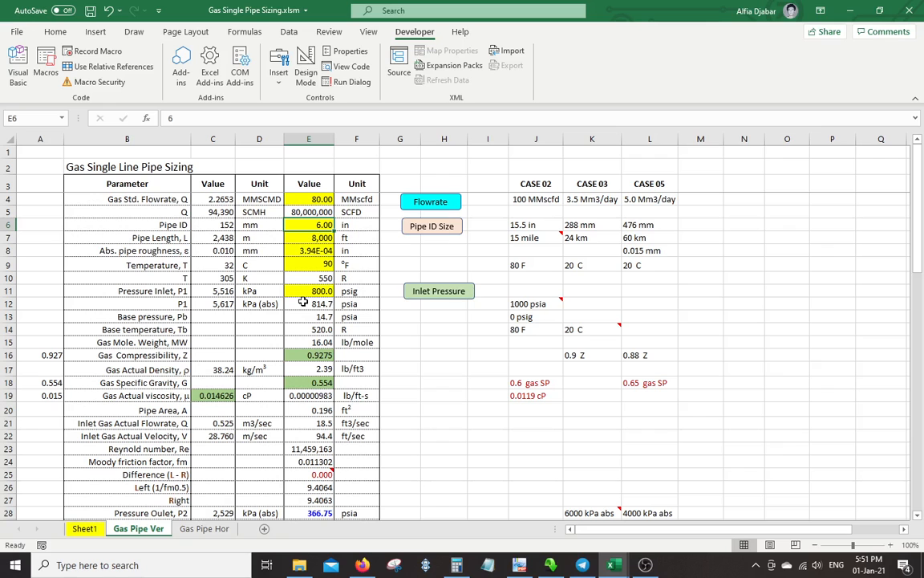
scroll(304, 300, "down", 3)
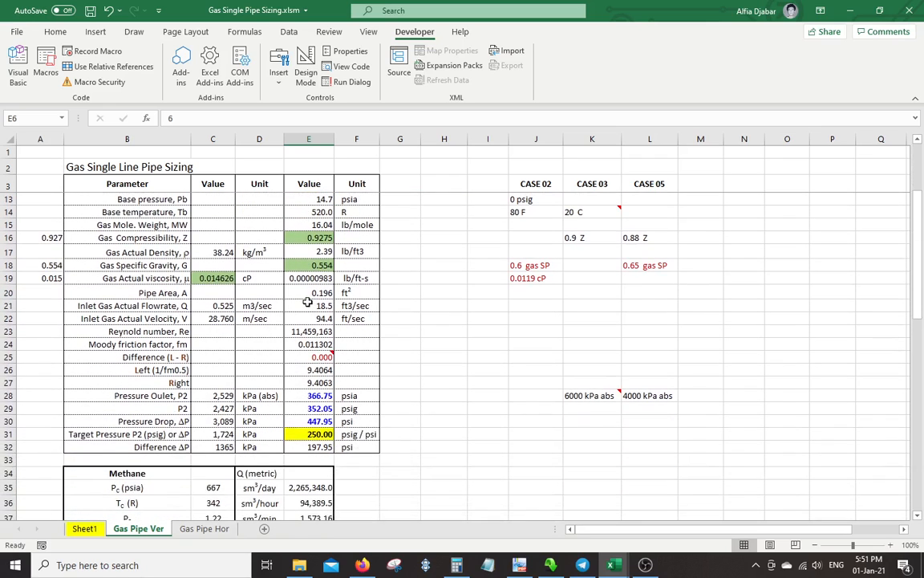
left_click(315, 421)
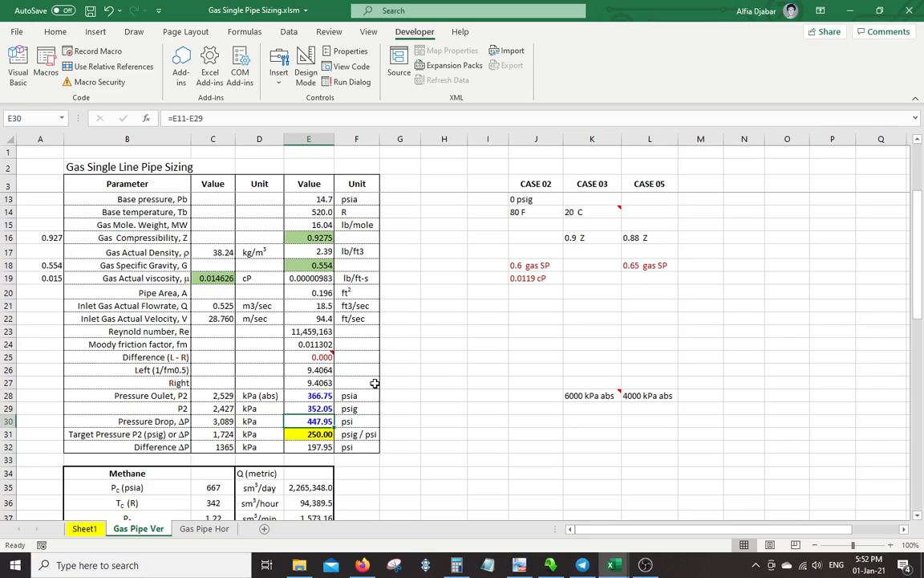
Set the target pressure drop in E31 to 300 psi
scroll(375, 384, "up", 3)
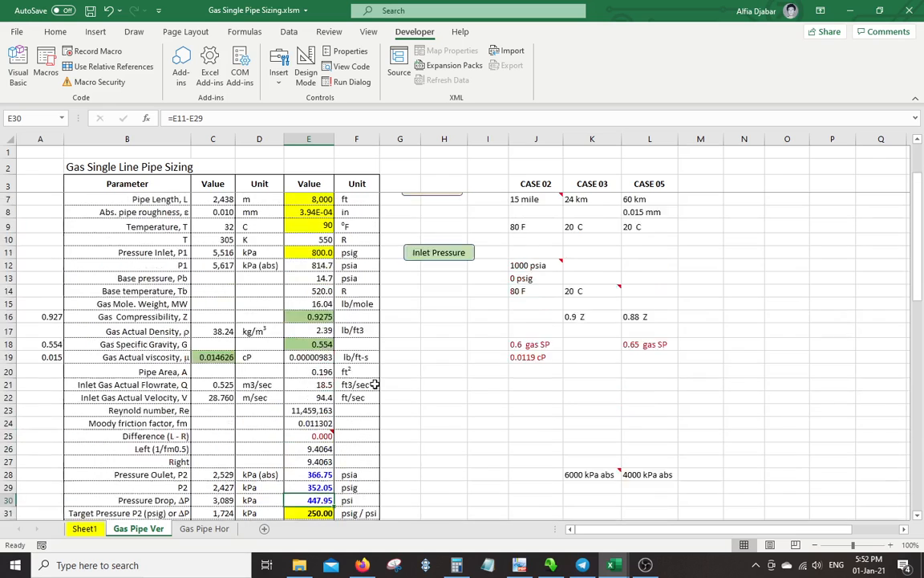
scroll(376, 409, "down", 3)
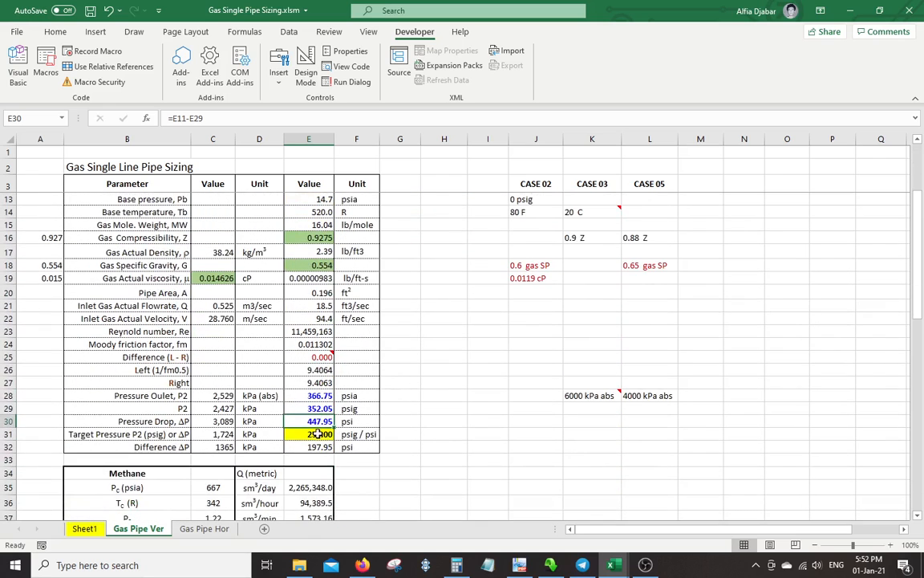
left_click(318, 434)
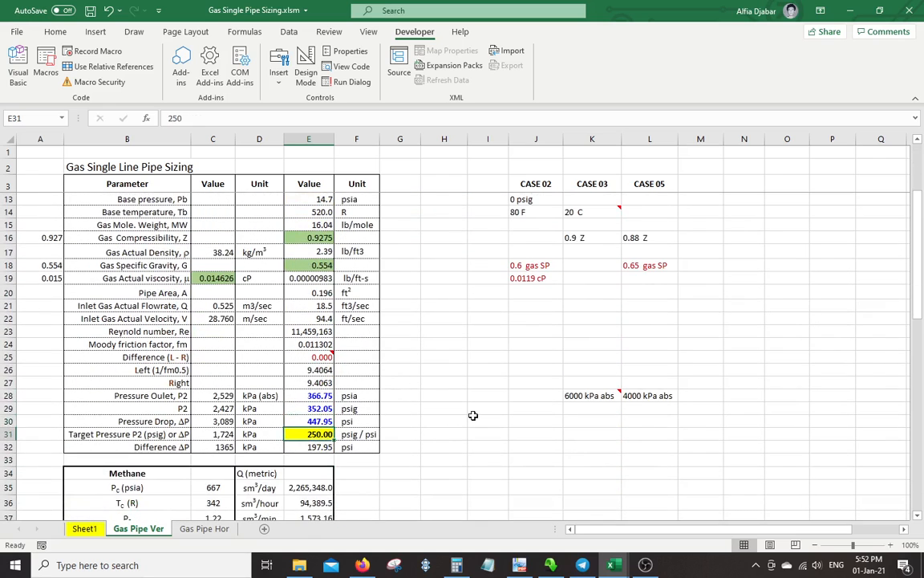
scroll(473, 416, "up", 3)
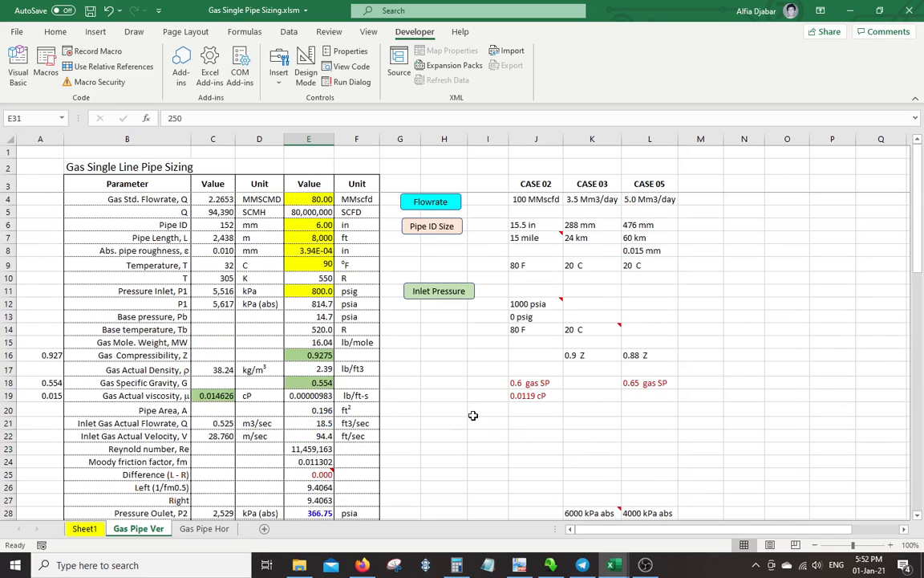
scroll(472, 412, "down", 3)
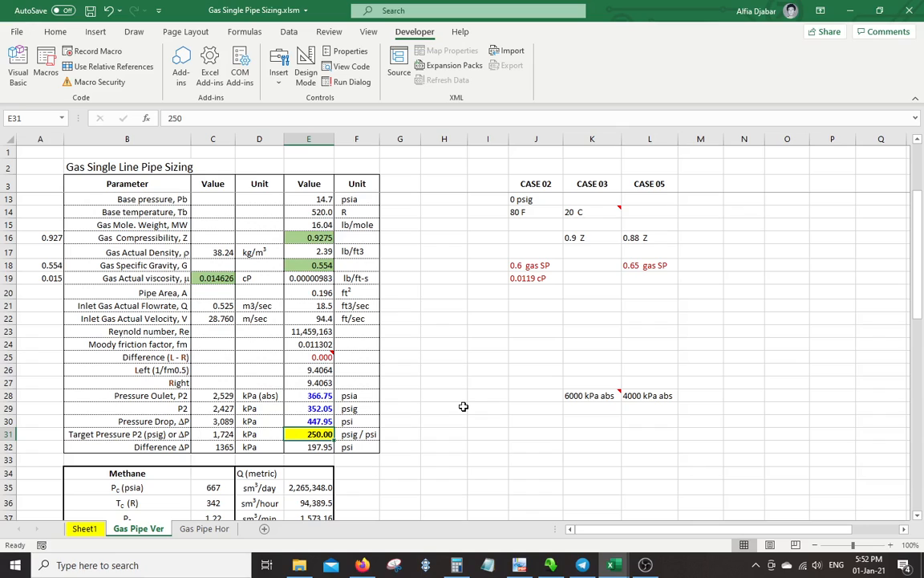
type("3")
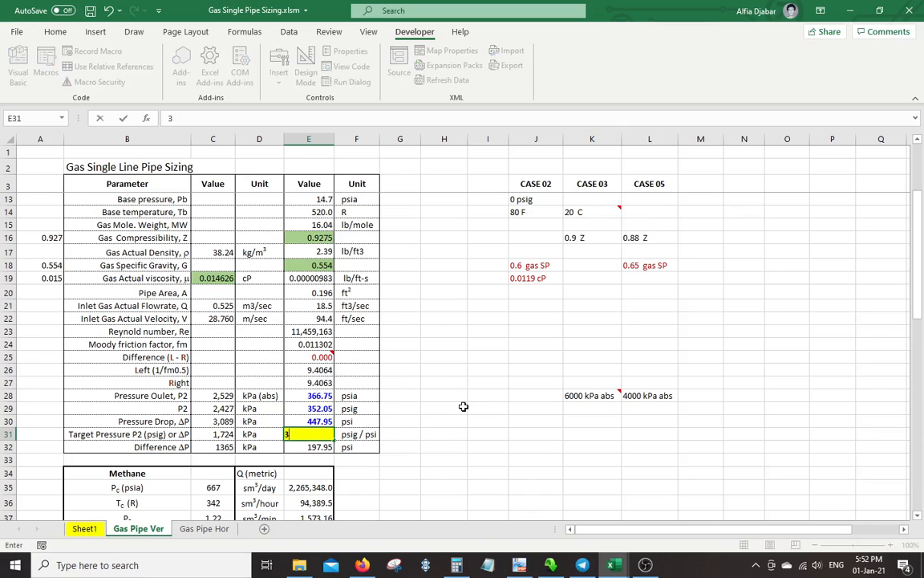
type("00")
key("Return")
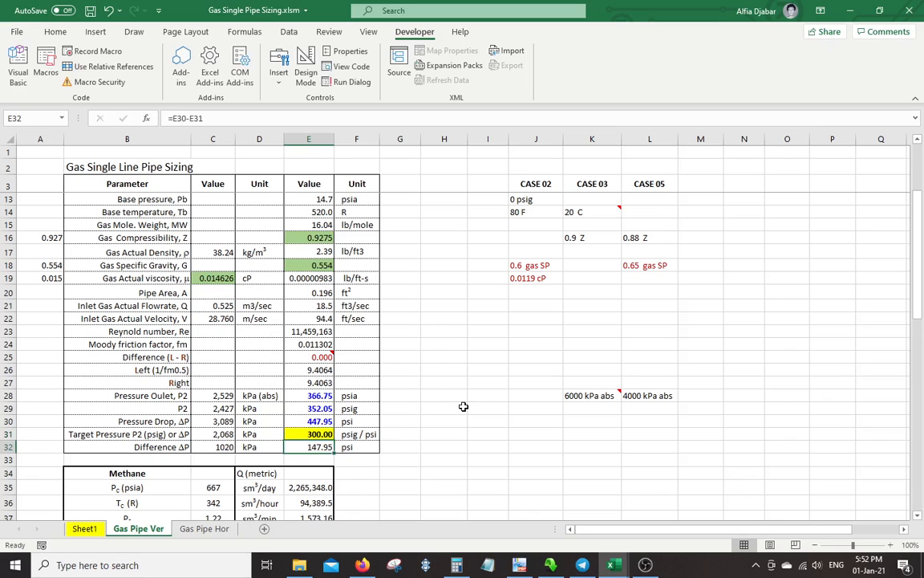
Run the Flowrate macro to solve the standard gas flowrate for the 300 psi target, and review the pressure results
left_click(319, 434)
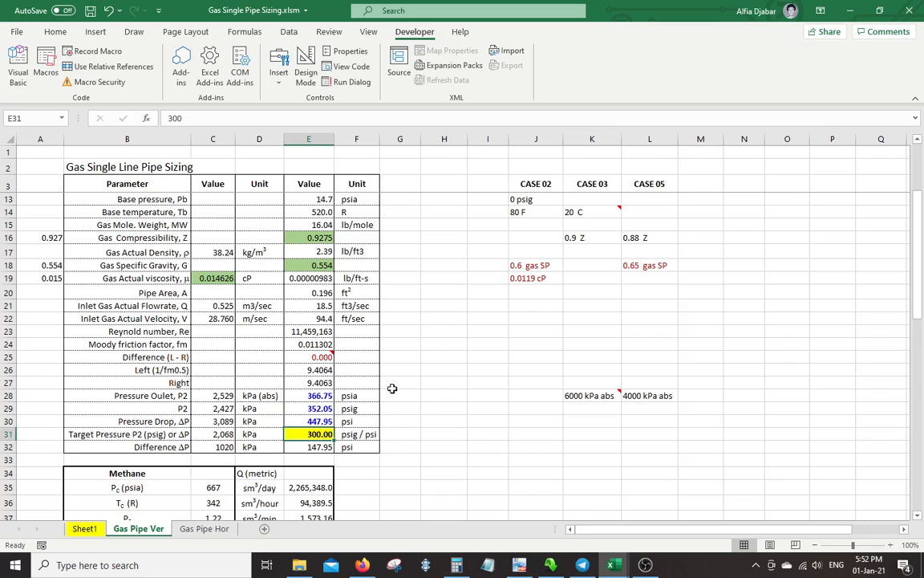
scroll(394, 387, "up", 3)
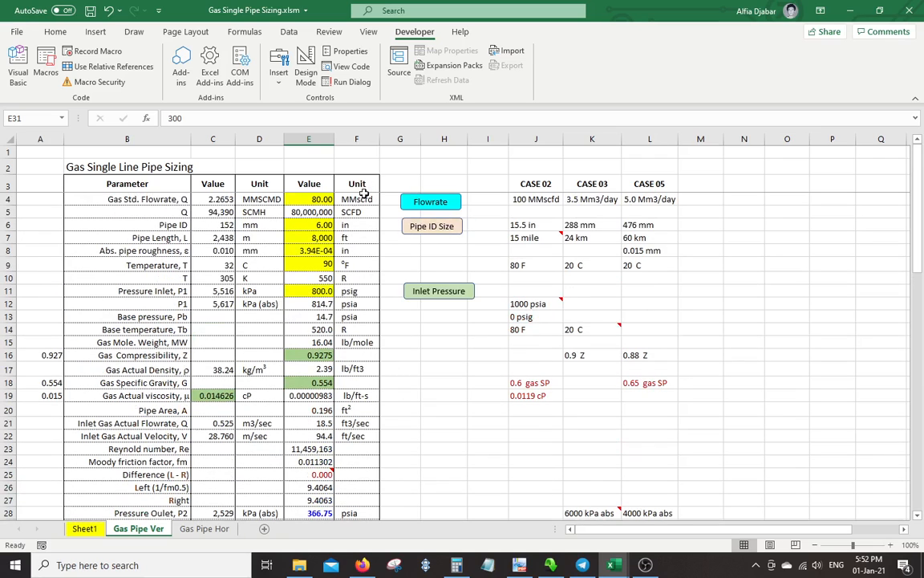
left_click(430, 203)
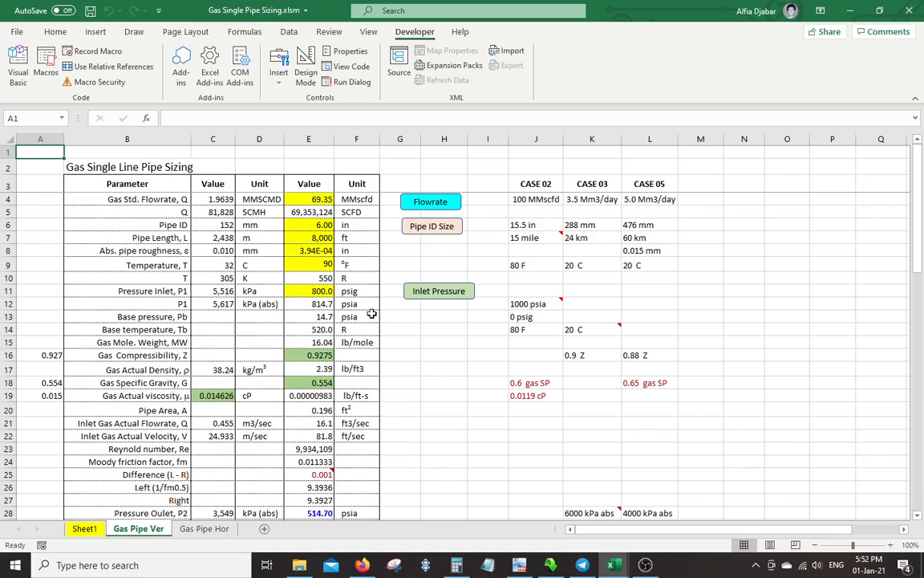
scroll(334, 282, "down", 4)
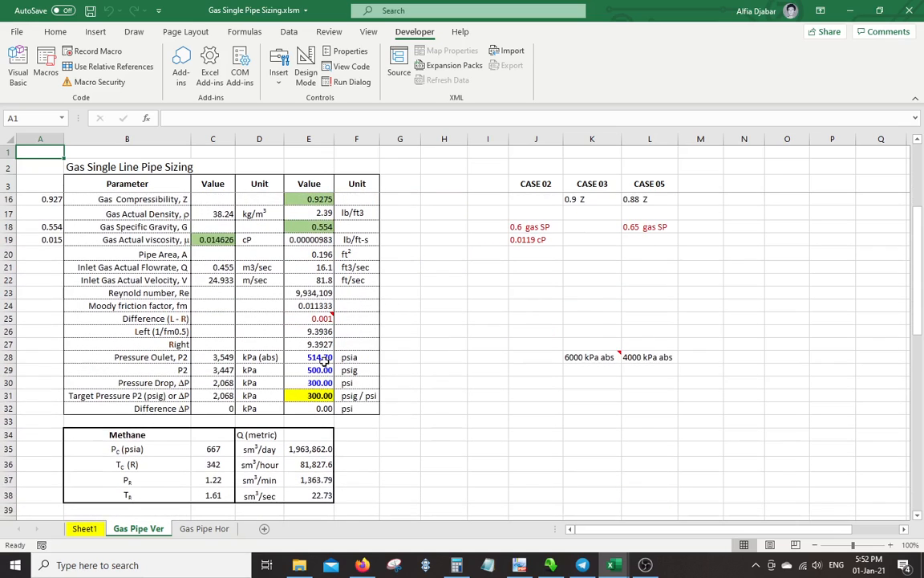
scroll(324, 353, "up", 4)
scroll(353, 297, "down", 4)
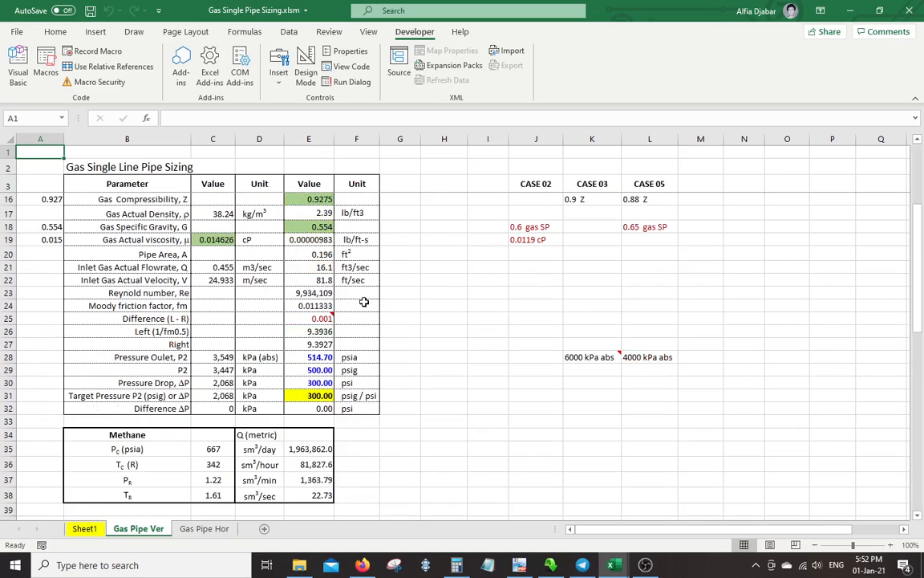
Set the target pressure drop in E31 to 250 psi and solve the gas flowrate with the Flowrate macro
left_click(305, 395)
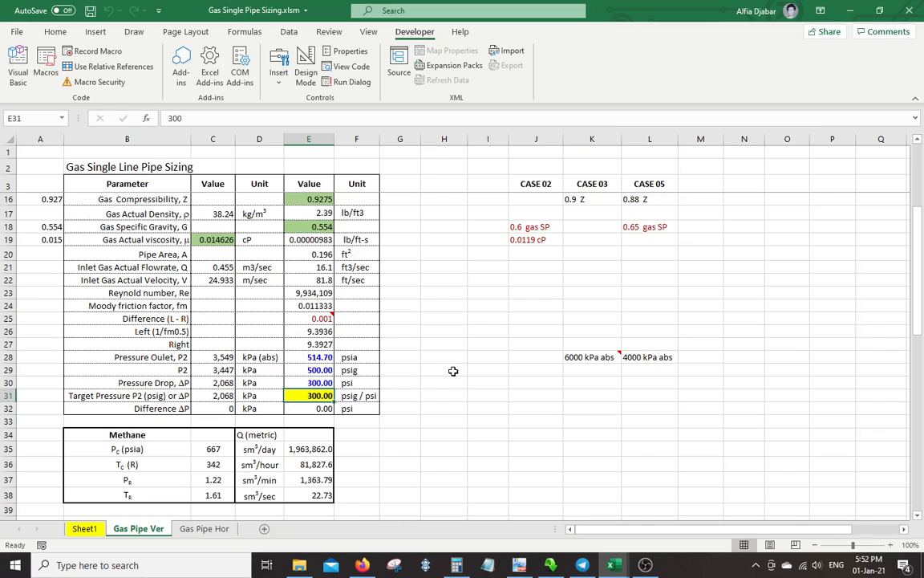
type("250")
key("Return")
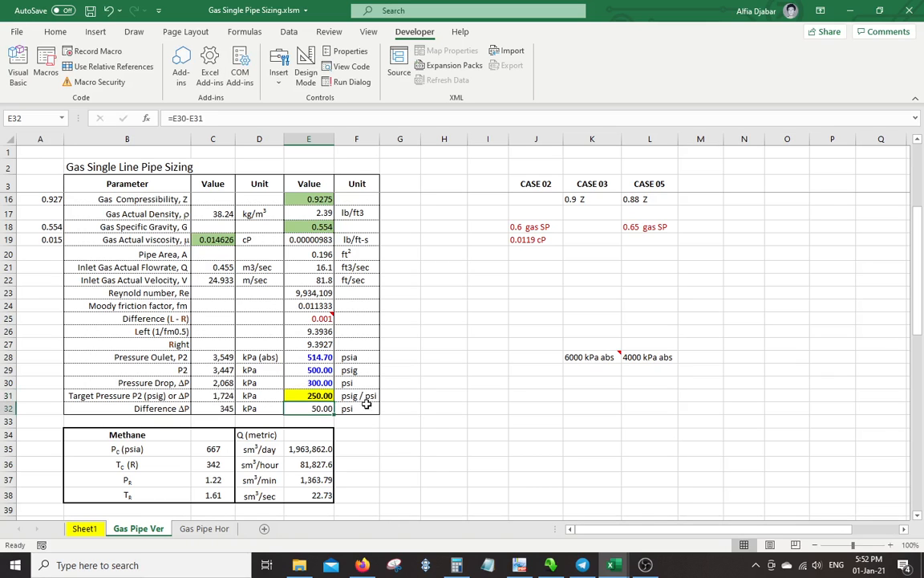
scroll(408, 349, "up", 3)
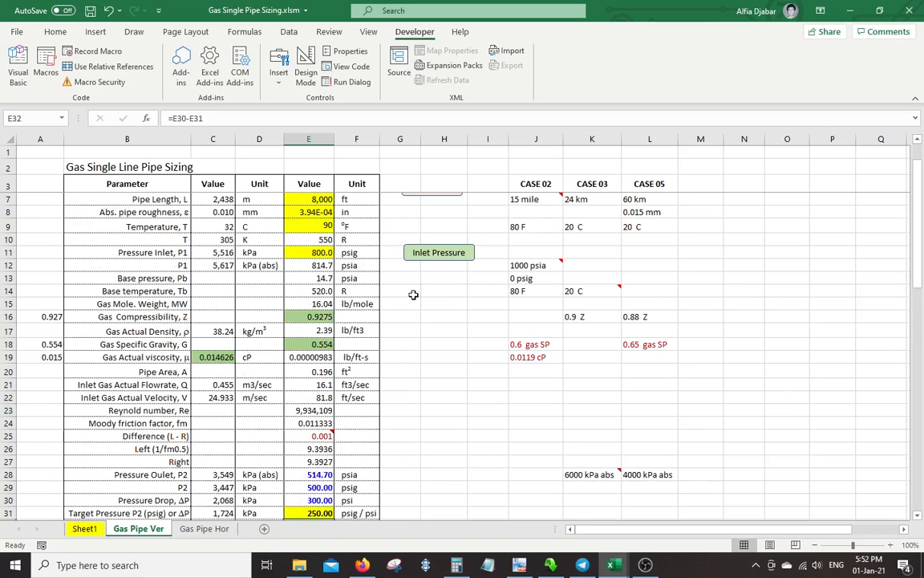
scroll(415, 295, "up", 1)
left_click(428, 204)
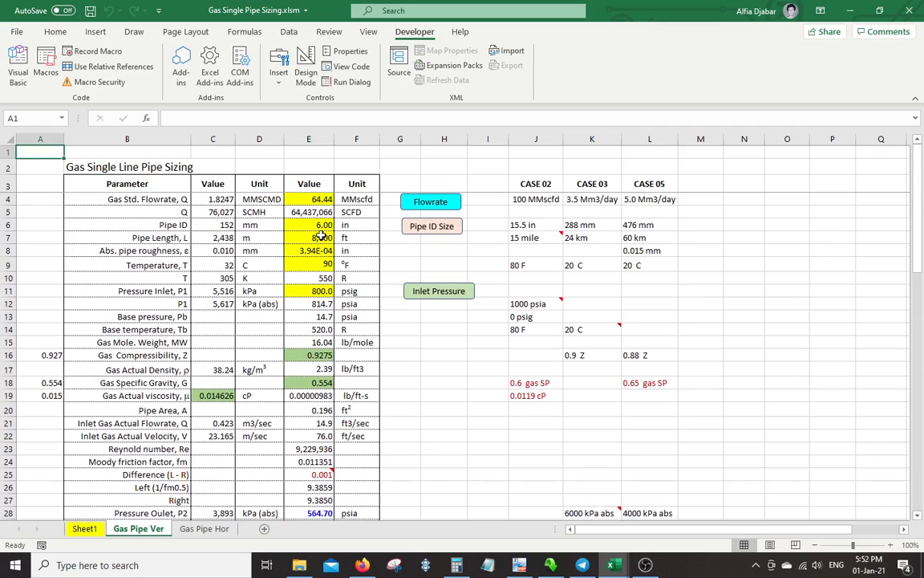
Check the friction difference in E25 and compare the calculated pressure drop in E30 with its target
scroll(388, 431, "down", 1)
mouse_move(311, 434)
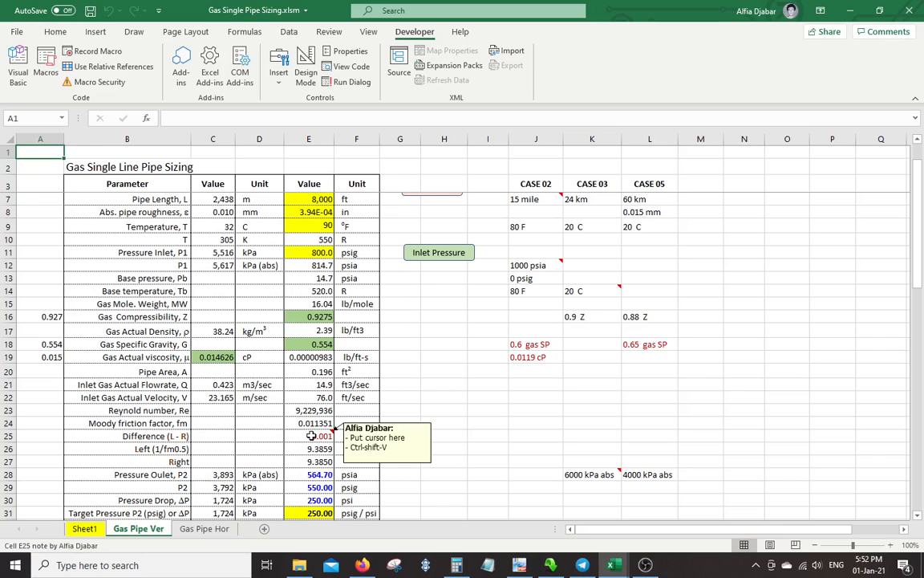
left_click(311, 436)
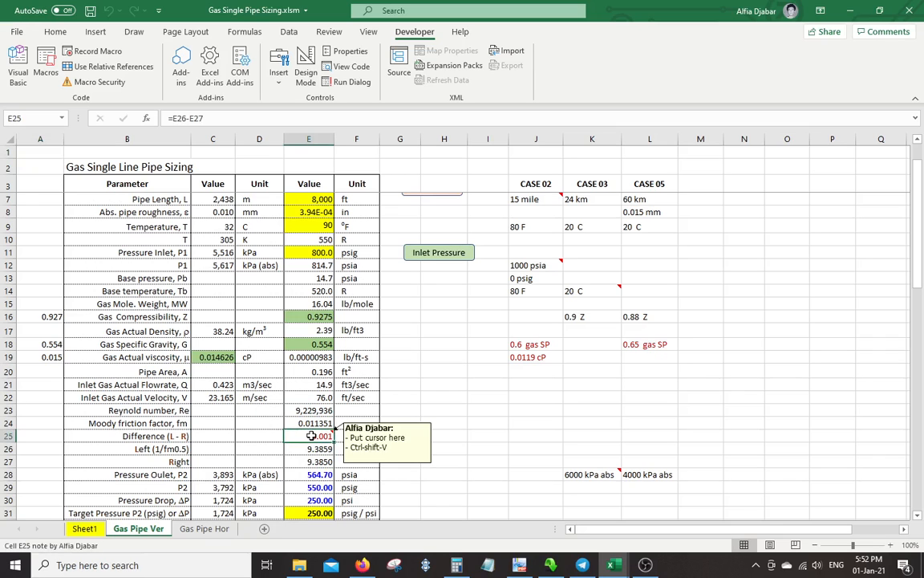
scroll(337, 429, "down", 1)
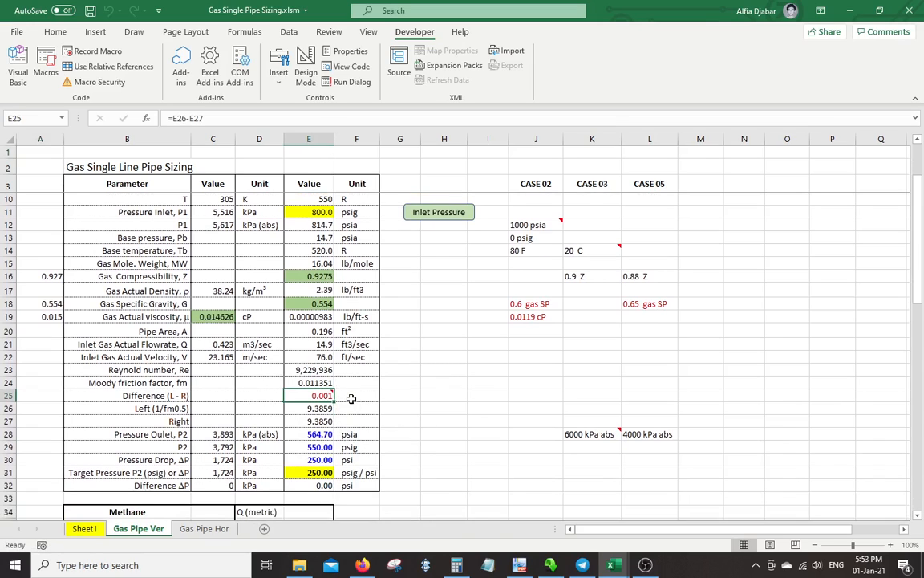
scroll(351, 399, "up", 2)
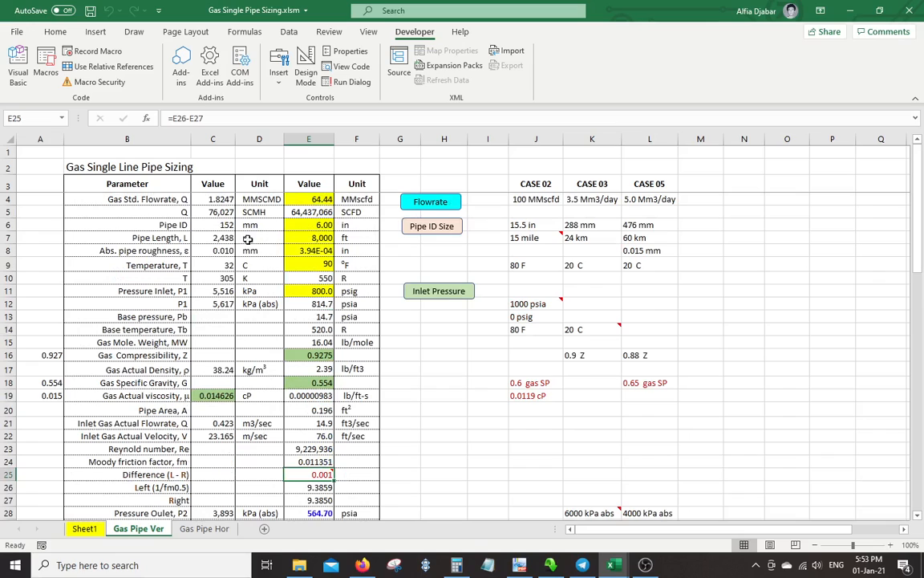
Set the gas standard flowrate in E4 to 90 MMscfd, and check the pipe ID in E6 and the target pressure drop in E31
left_click(296, 199)
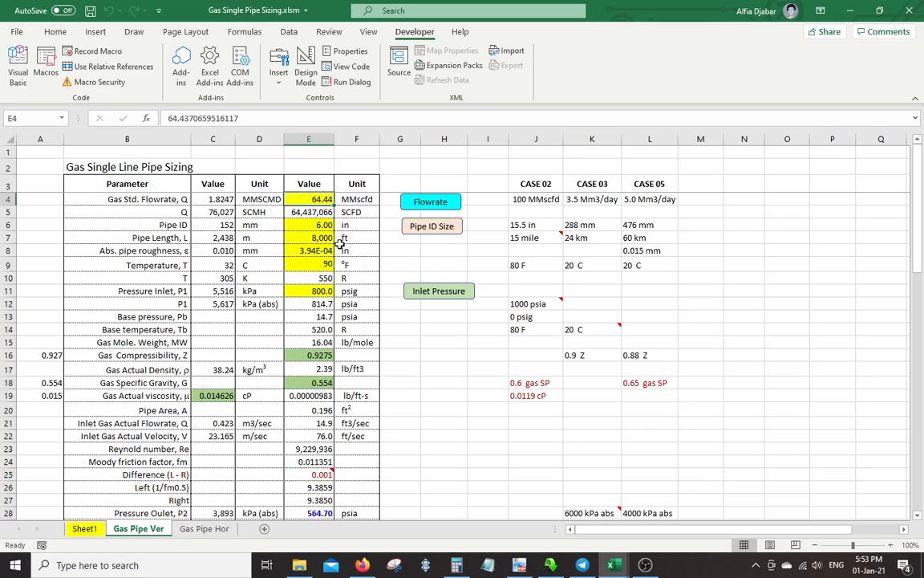
type("90")
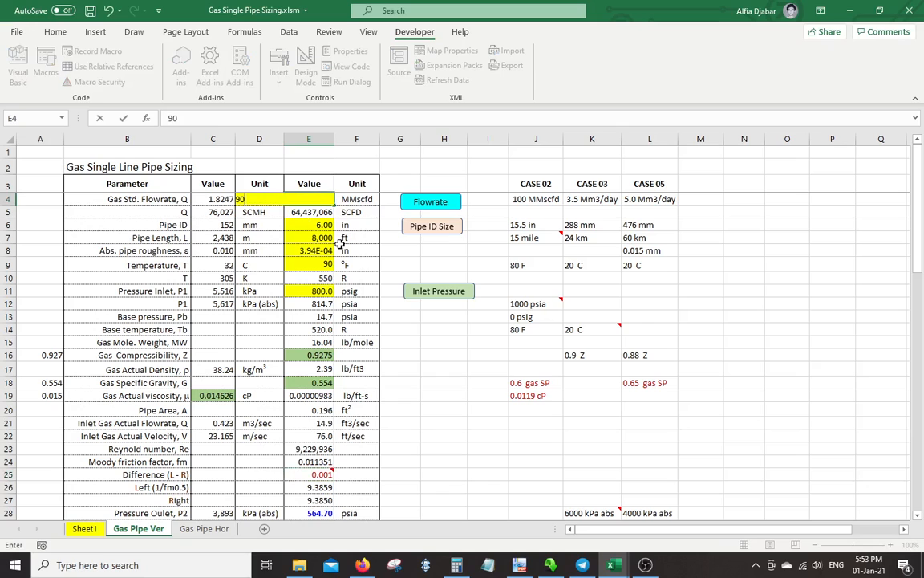
key("Return")
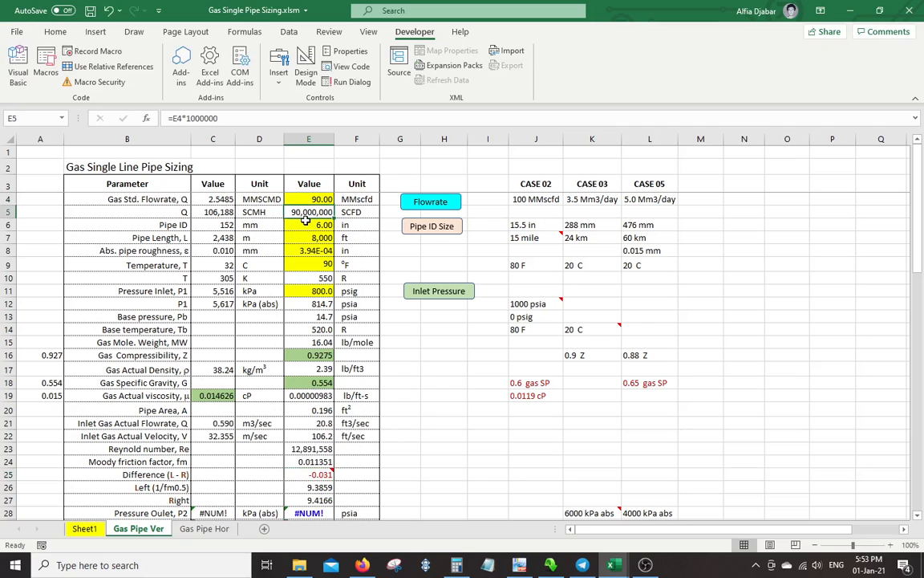
left_click(306, 221)
scroll(345, 284, "down", 1)
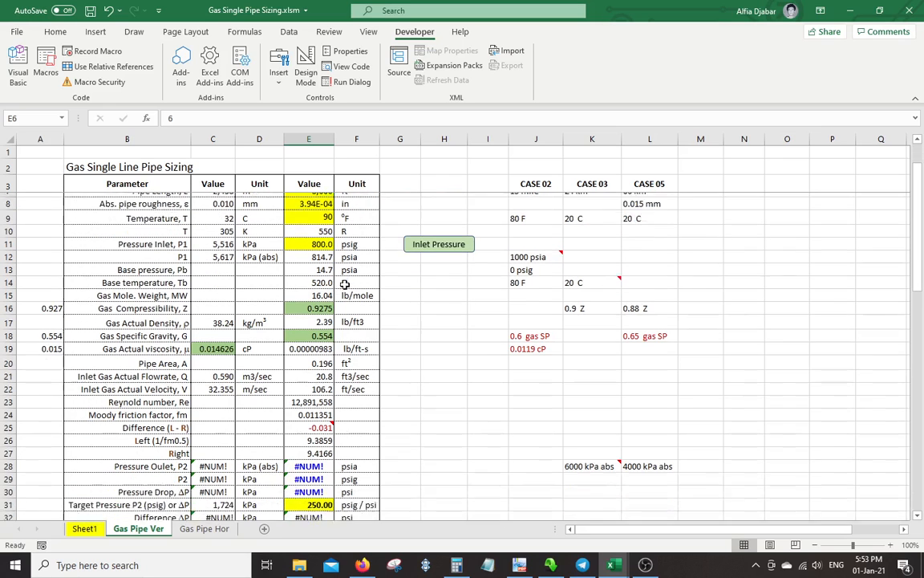
scroll(345, 284, "down", 1)
left_click(301, 472)
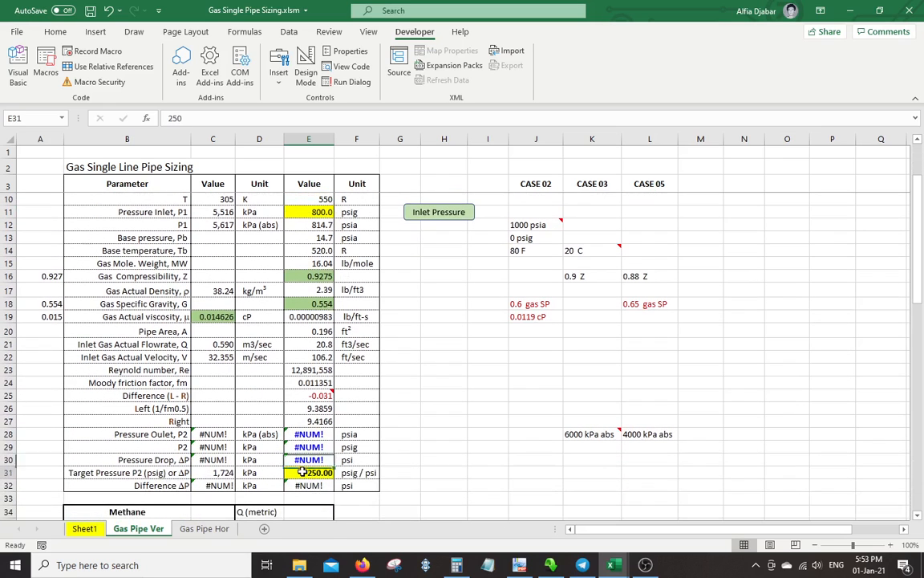
scroll(386, 386, "up", 2)
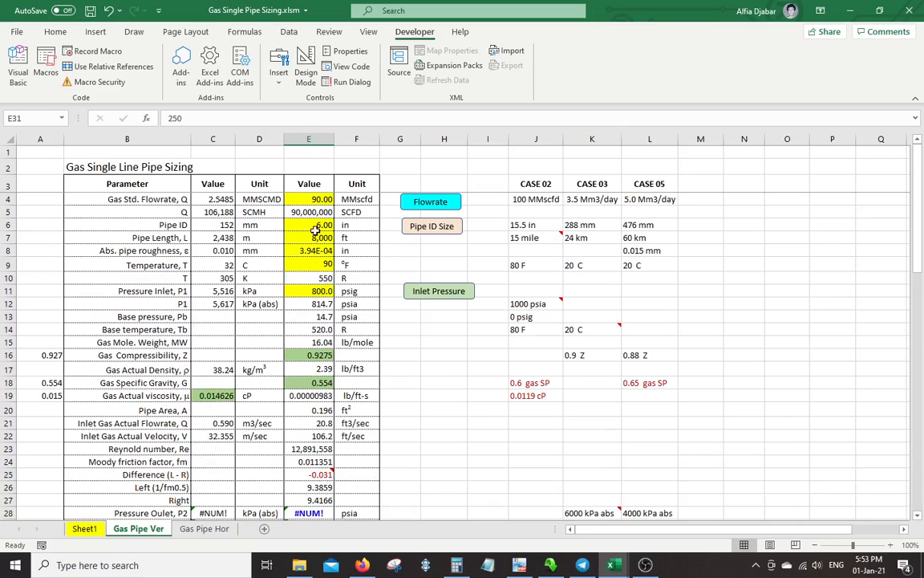
Try to solve the pipe ID with the Pipe ID Size macro, then stop debugging and minimize the Visual Basic editor
left_click(425, 226)
left_click(488, 258)
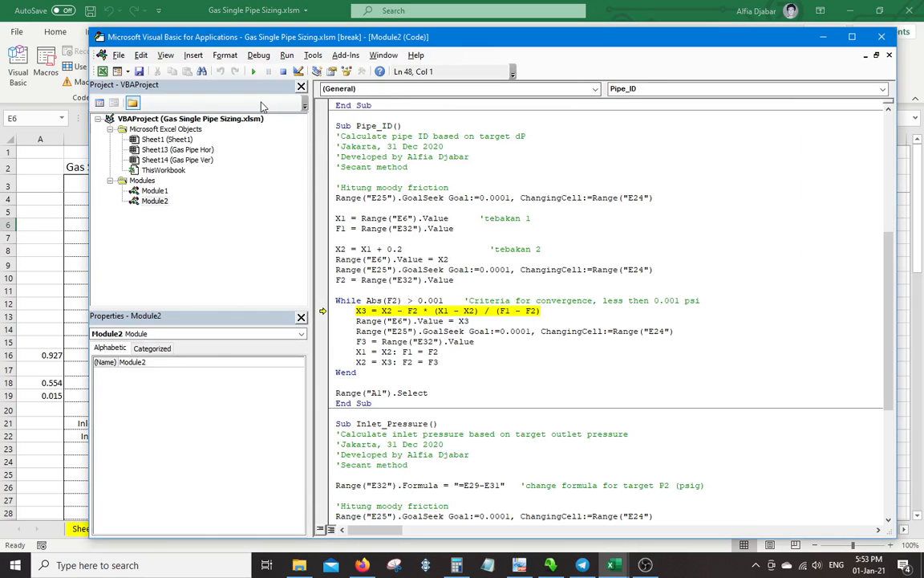
left_click(284, 73)
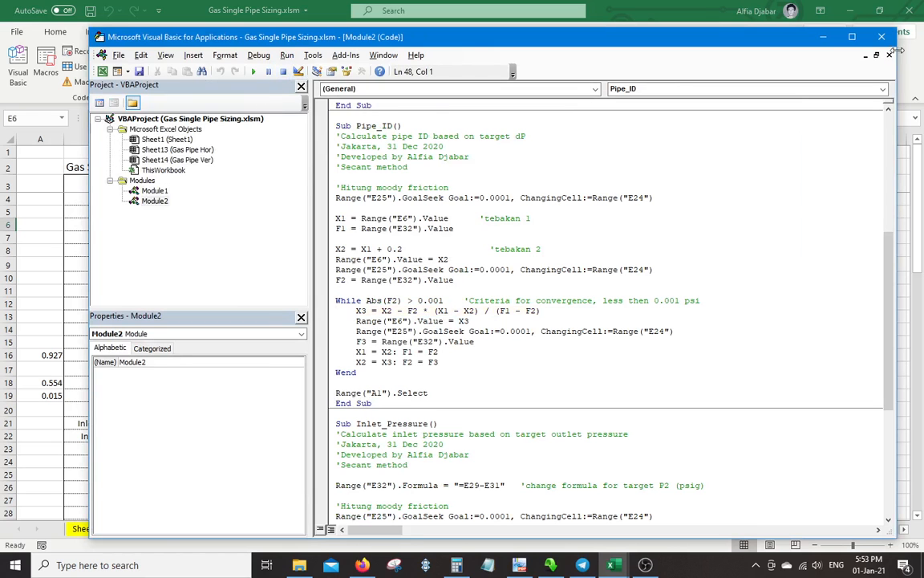
left_click(824, 38)
Check the outlet pressure P2 in E29 and the pipe ID in E6, then rerun the Pipe ID Size macro
scroll(350, 394, "down", 3)
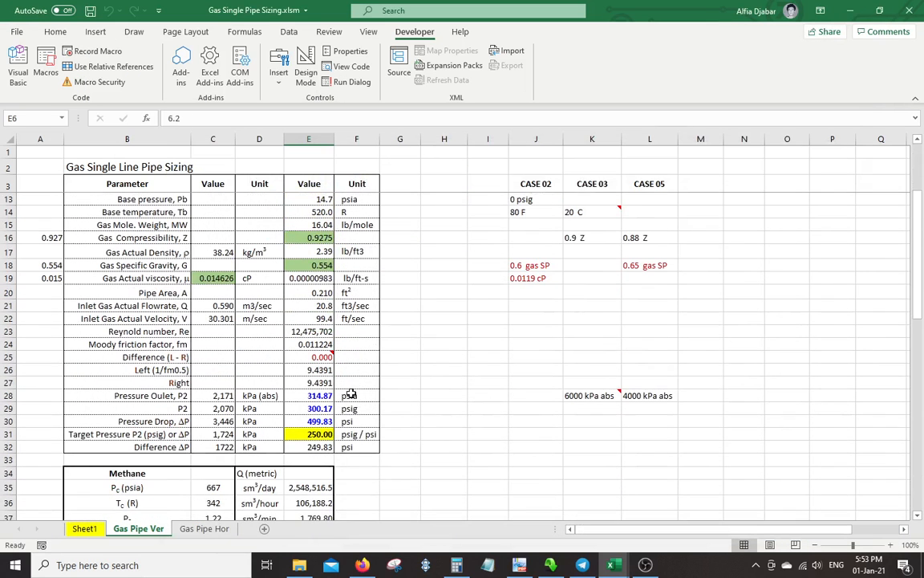
left_click(312, 408)
scroll(366, 385, "up", 3)
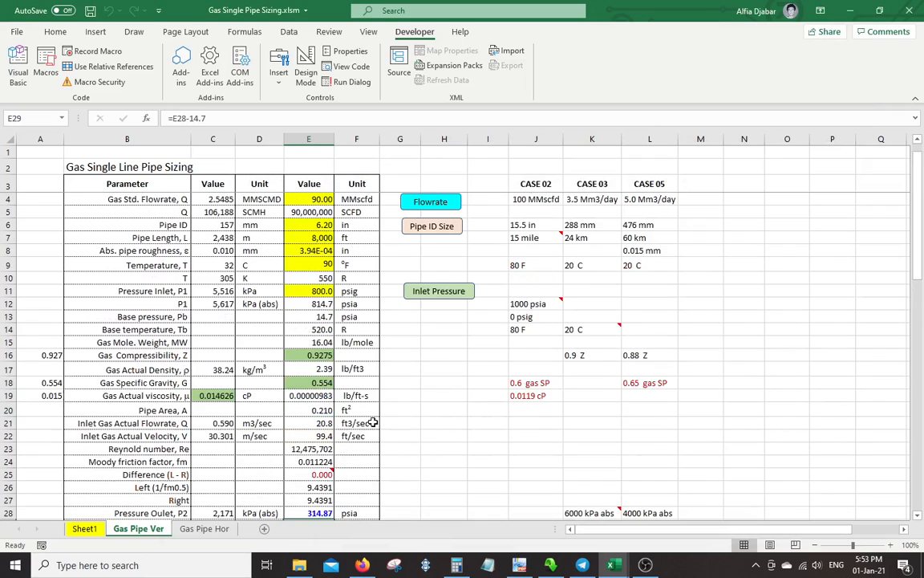
left_click(313, 226)
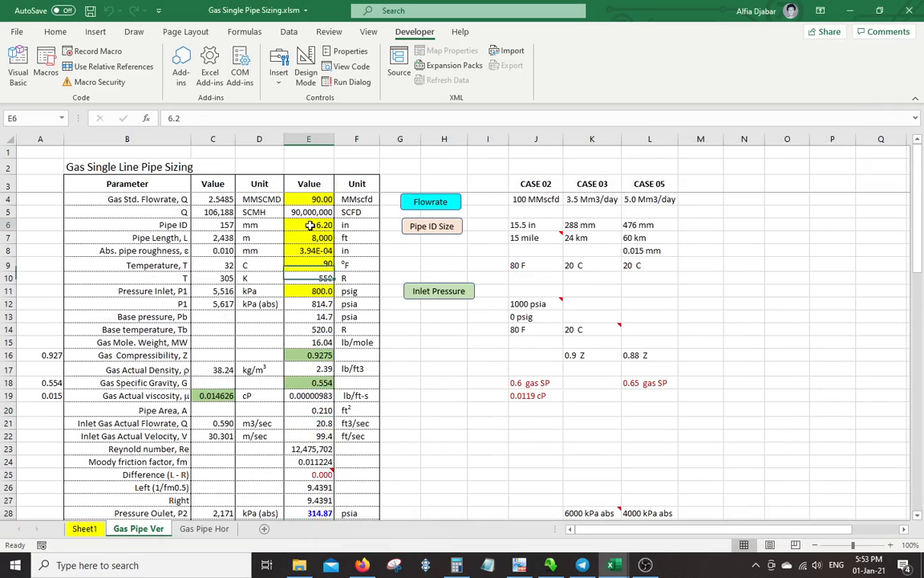
left_click(425, 228)
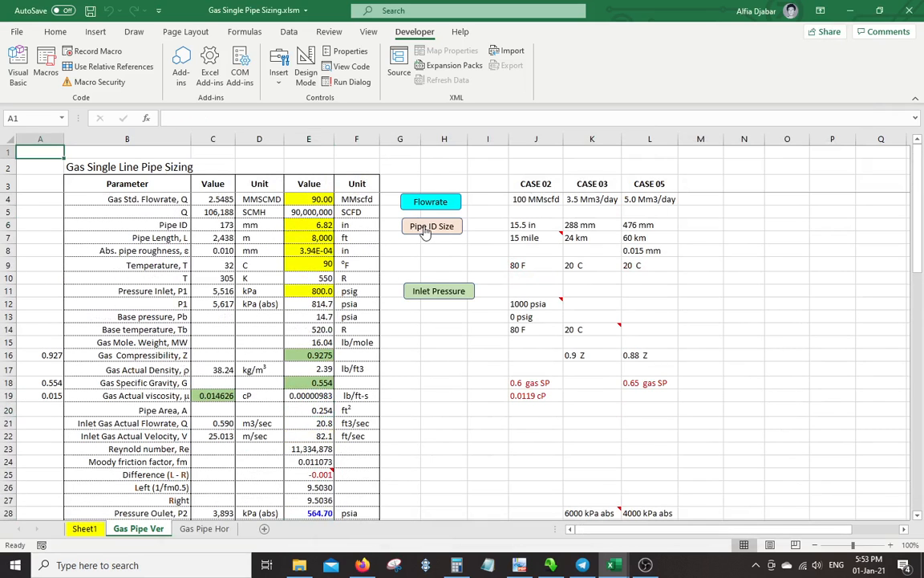
Review the solved pipe ID in E6 and the target pressure drop in E31
left_click(304, 223)
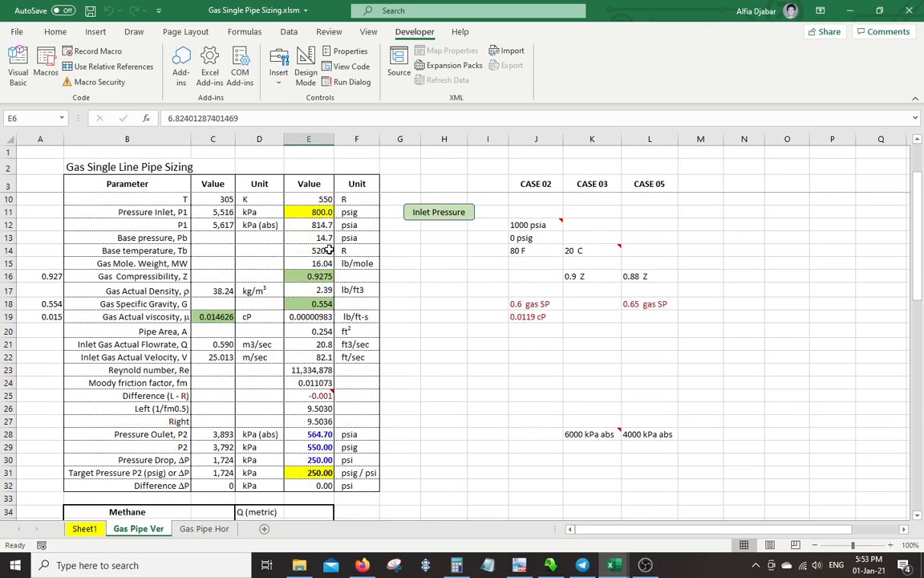
scroll(294, 223, "down", 2)
left_click(306, 473)
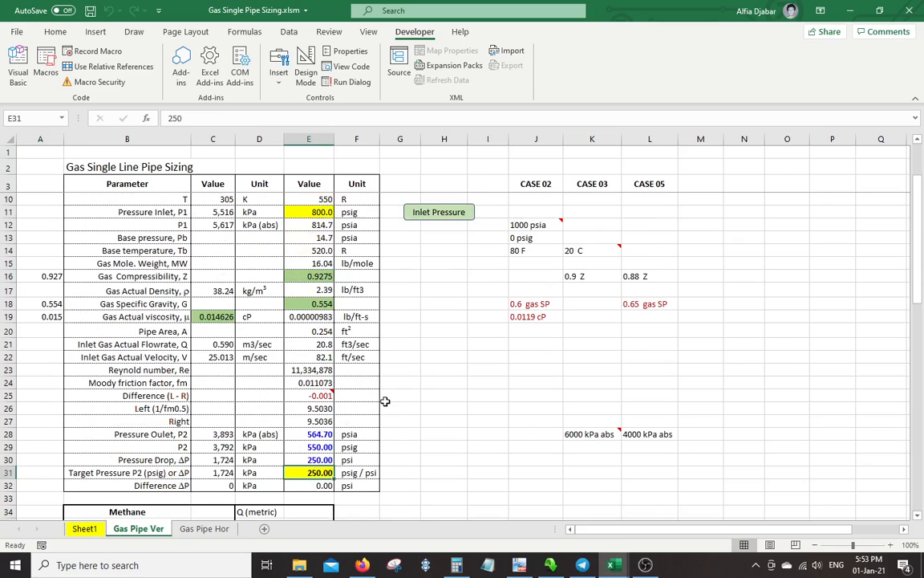
scroll(385, 401, "up", 2)
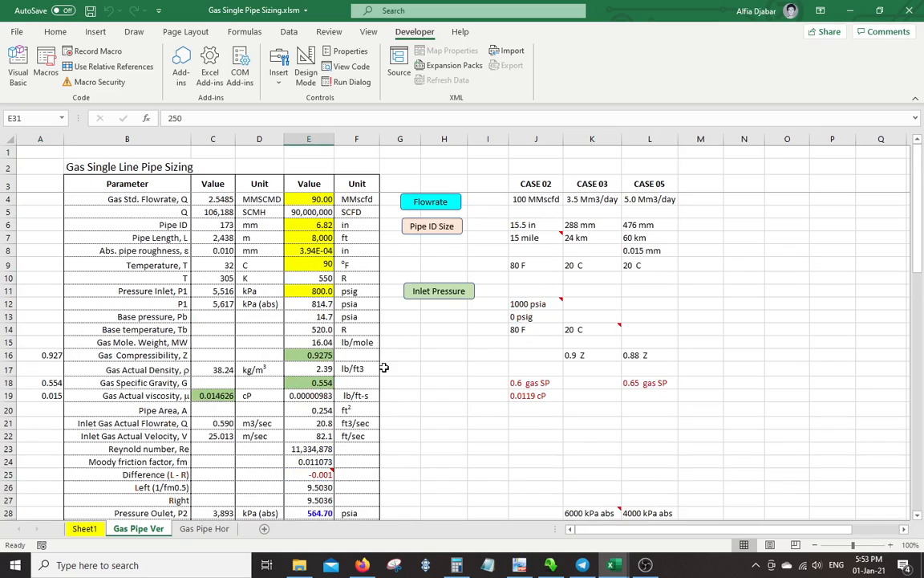
Review the pipe ID in E6, the temperature in E9, the inlet pressure P1 in E11 and the outlet pressure rows
left_click(307, 226)
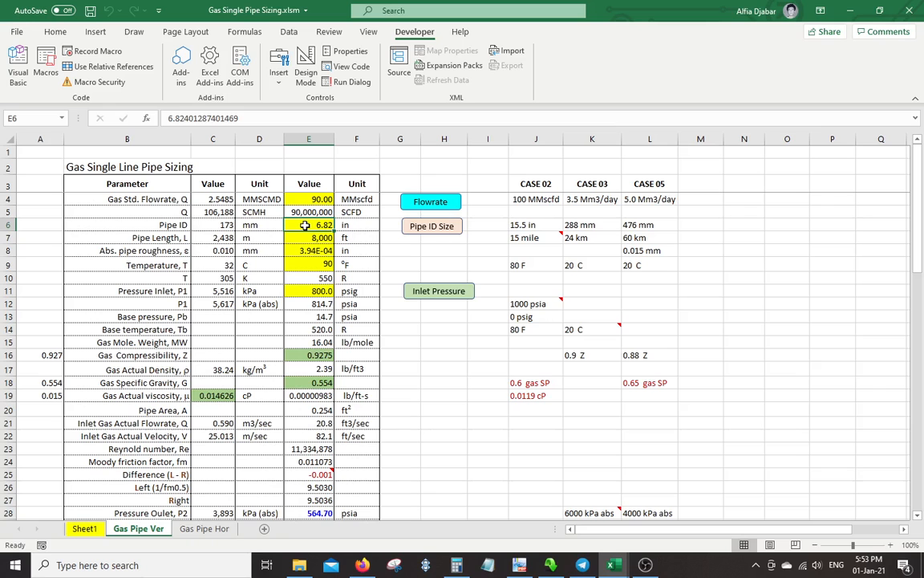
scroll(337, 265, "down", 5)
scroll(366, 354, "up", 5)
left_click(303, 264)
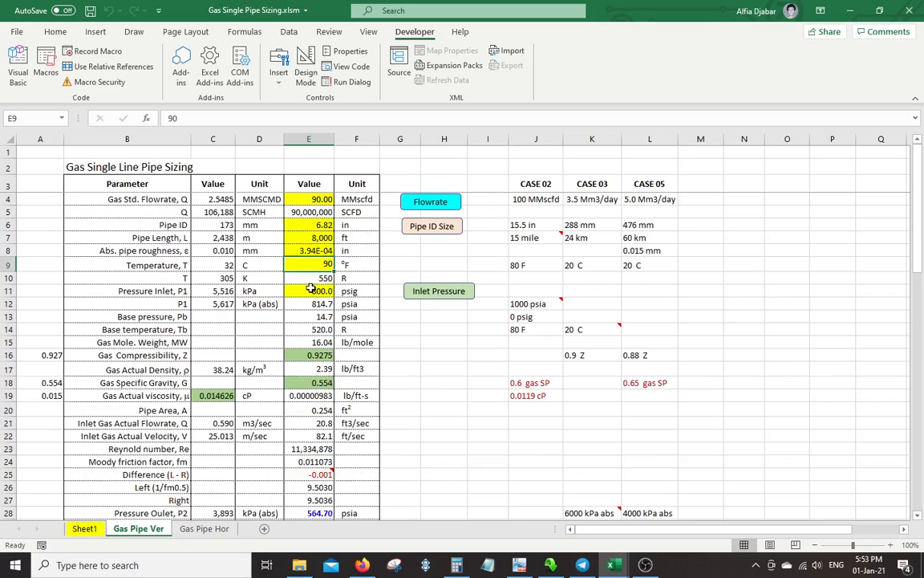
left_click(319, 291)
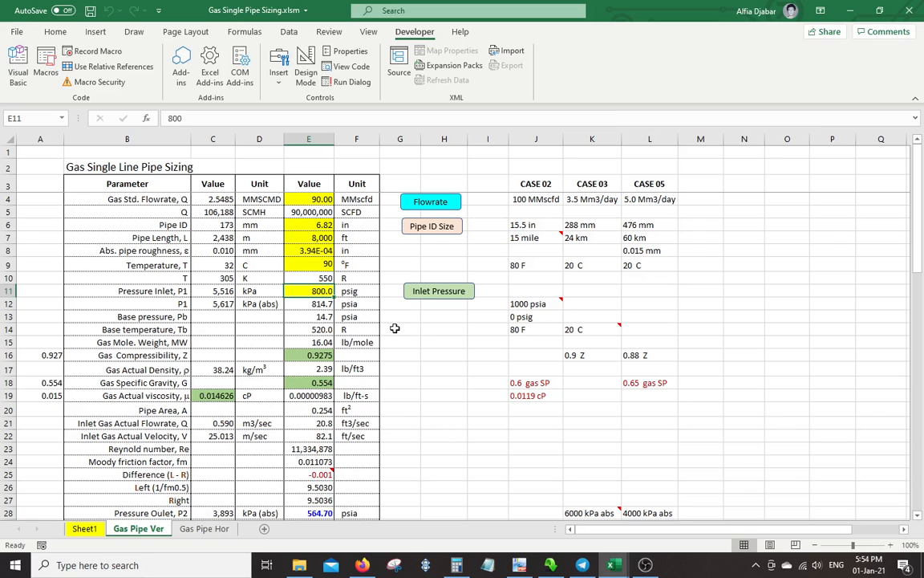
scroll(391, 329, "down", 3)
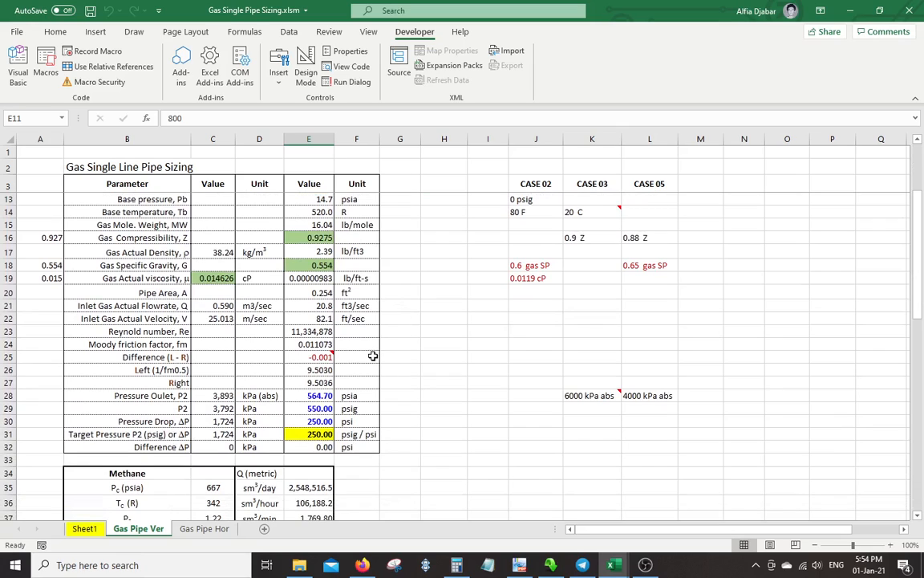
scroll(373, 356, "up", 3)
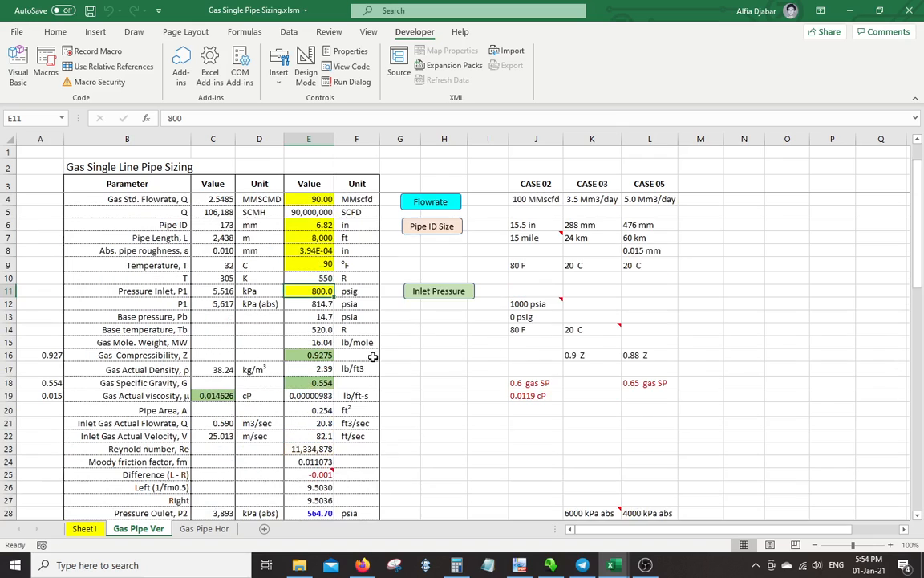
Set the pipe ID in E6 to 8 in, after checking the gas standard flowrate in E4
left_click(310, 199)
left_click(316, 227)
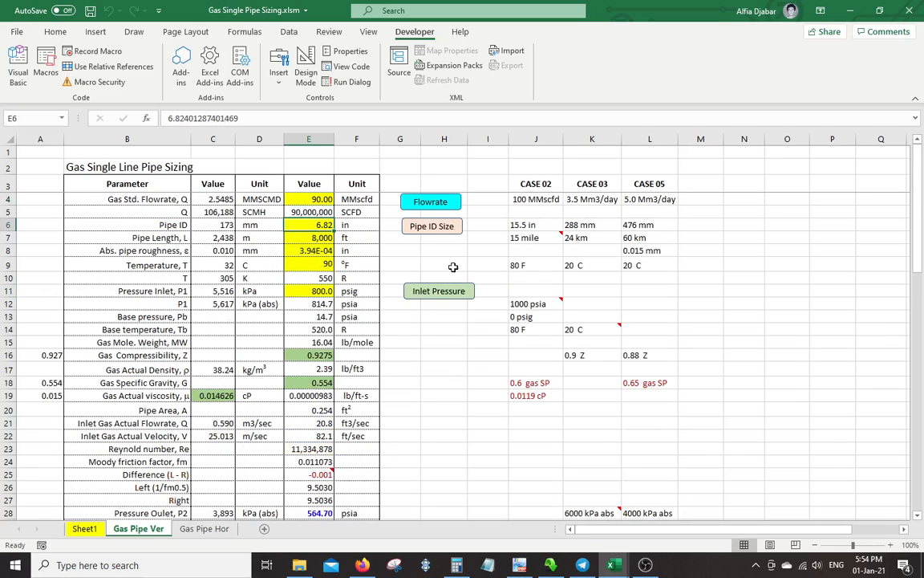
type("8")
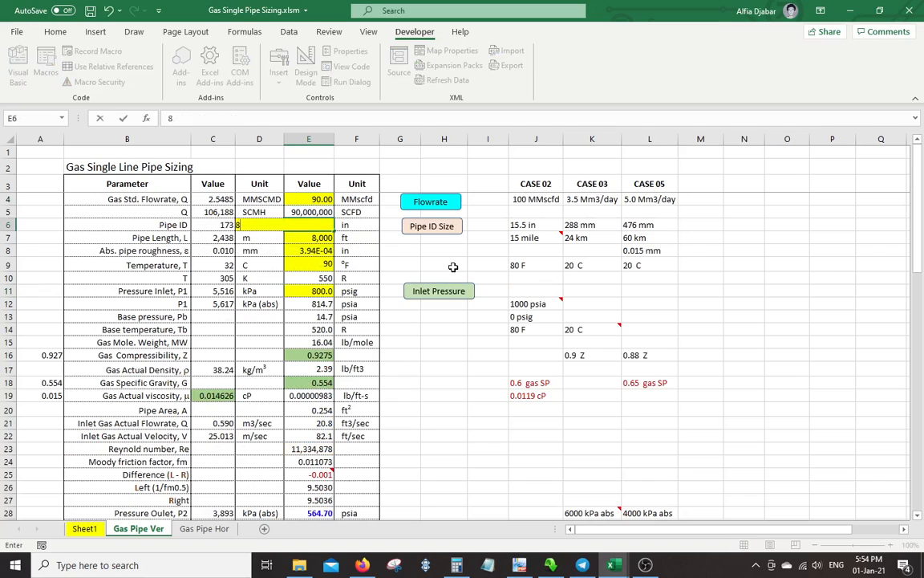
key("Return")
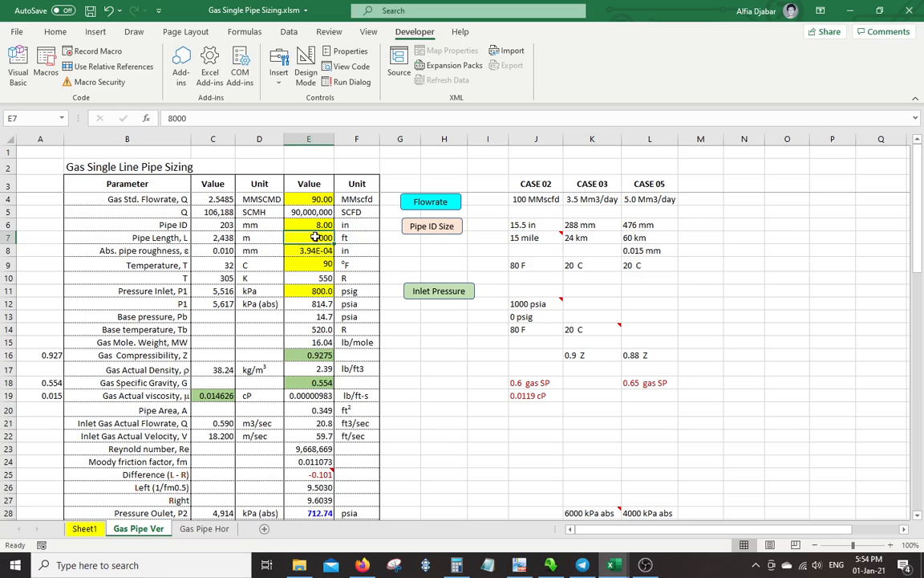
Set the target outlet pressure P2 in E31 to 275 psig
scroll(380, 327, "down", 3)
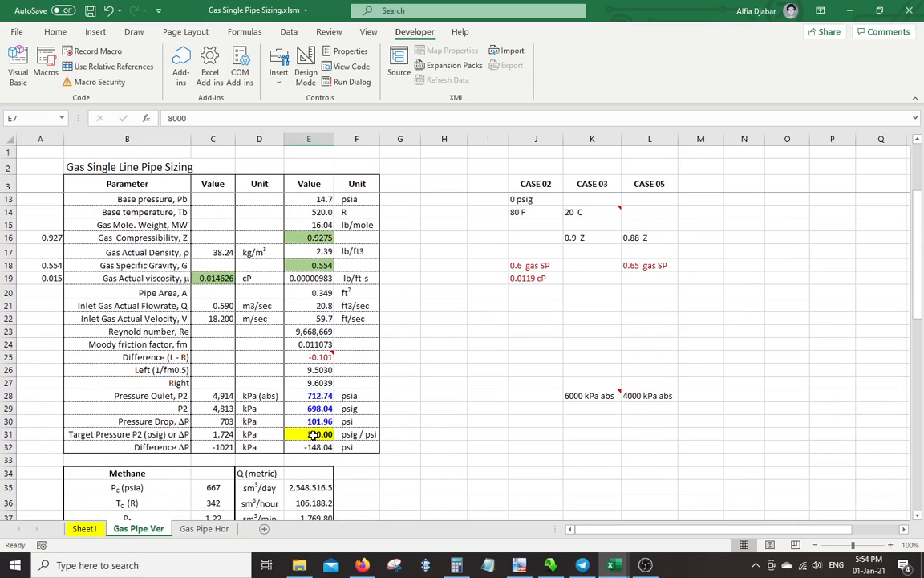
left_click(313, 435)
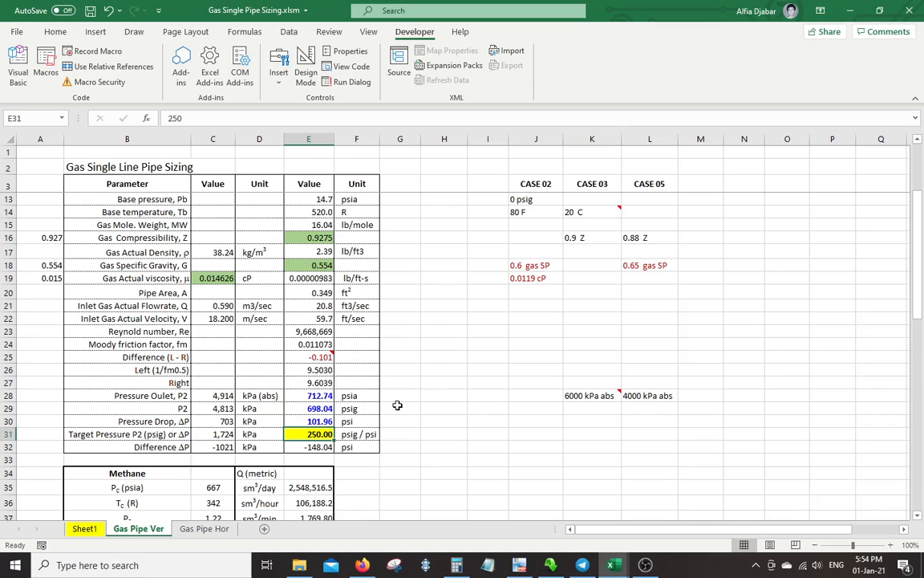
type("2")
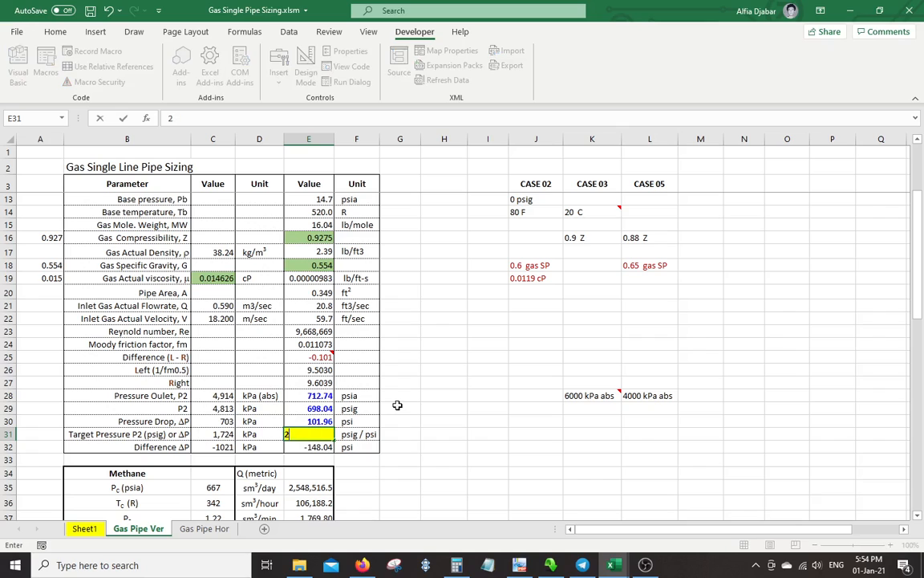
type("75")
key("Return")
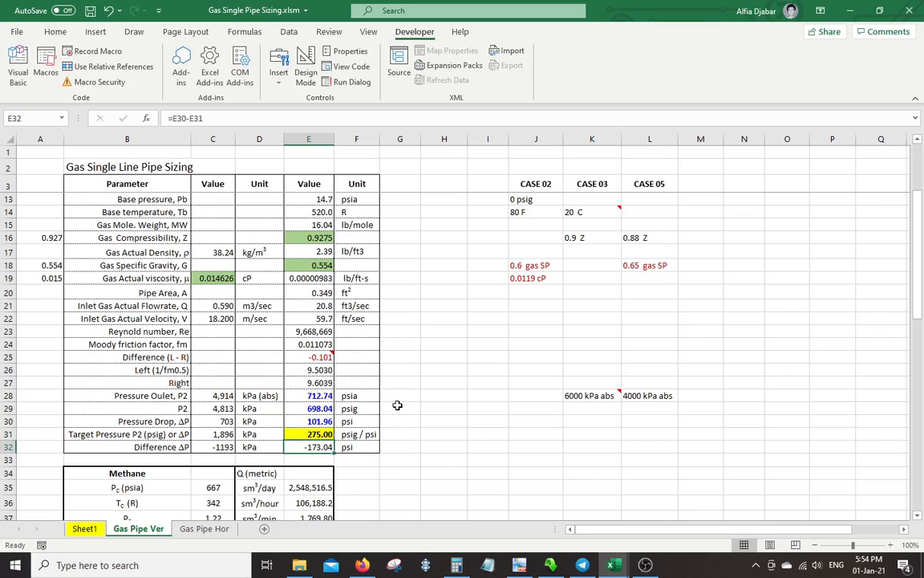
Compare the target pressure in E31 with the outlet pressure and pressure drop values in E28:E29 and C28:C30
left_click(309, 434)
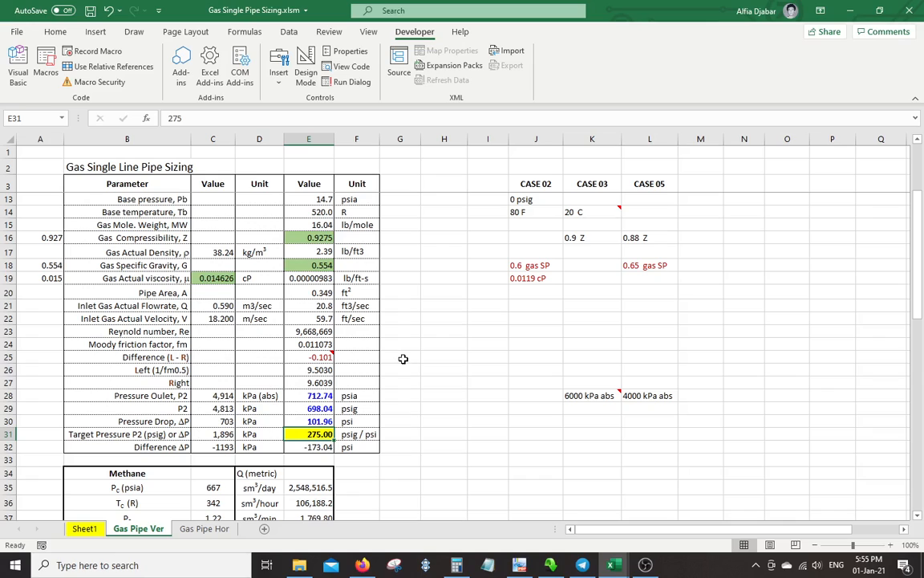
left_click(317, 396)
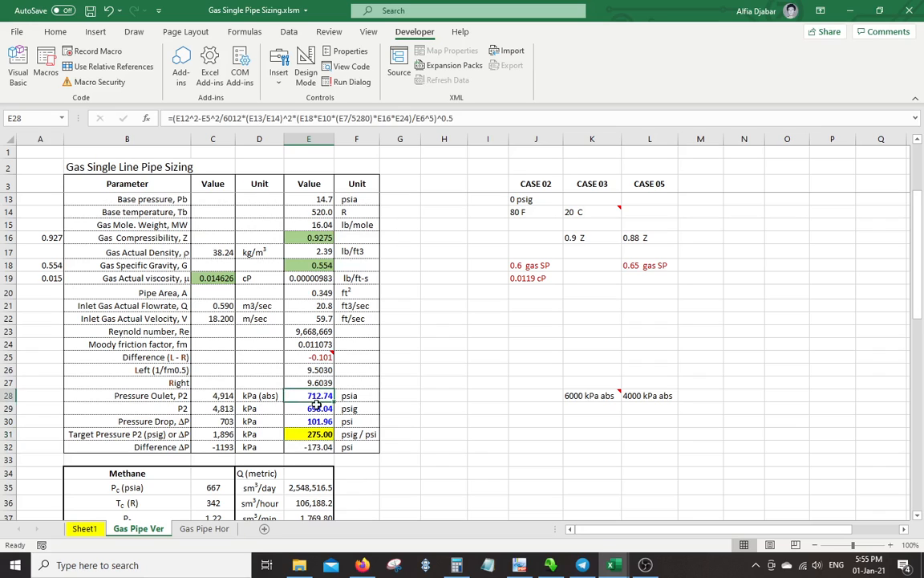
left_click(317, 407)
left_click(223, 396)
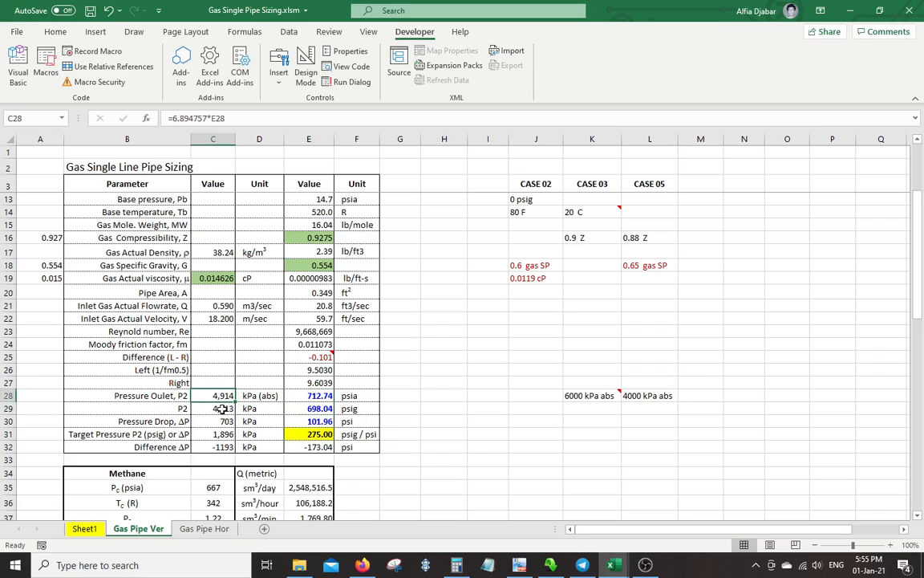
left_click(223, 409)
left_click(223, 422)
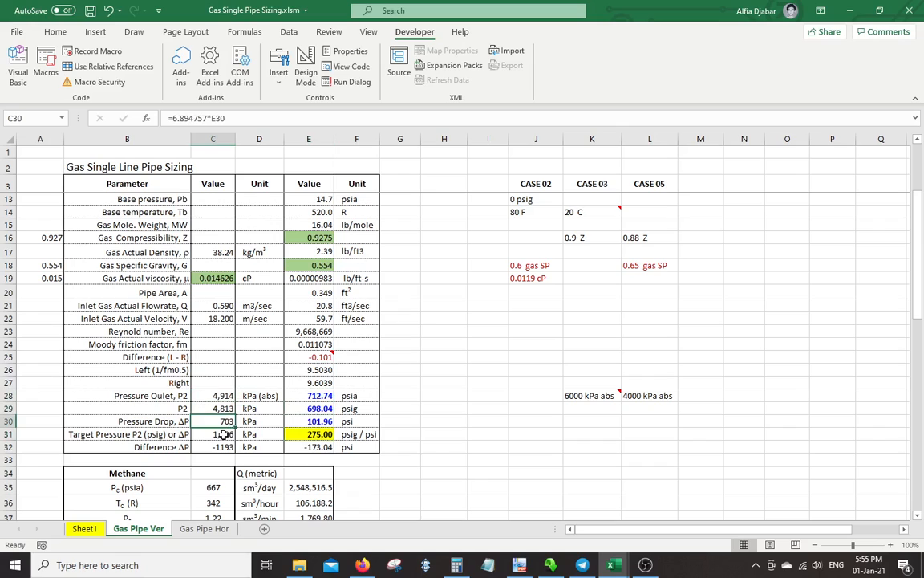
left_click(314, 434)
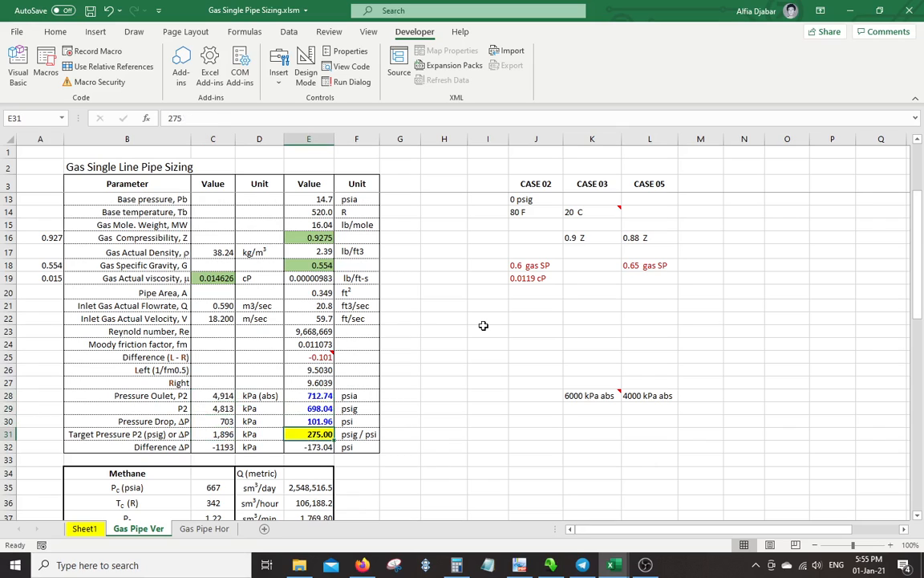
Solve the inlet pressure with the Inlet Pressure macro, and check P1 in E11 against the outlet pressure P2 and the target in E31
scroll(445, 337, "up", 1)
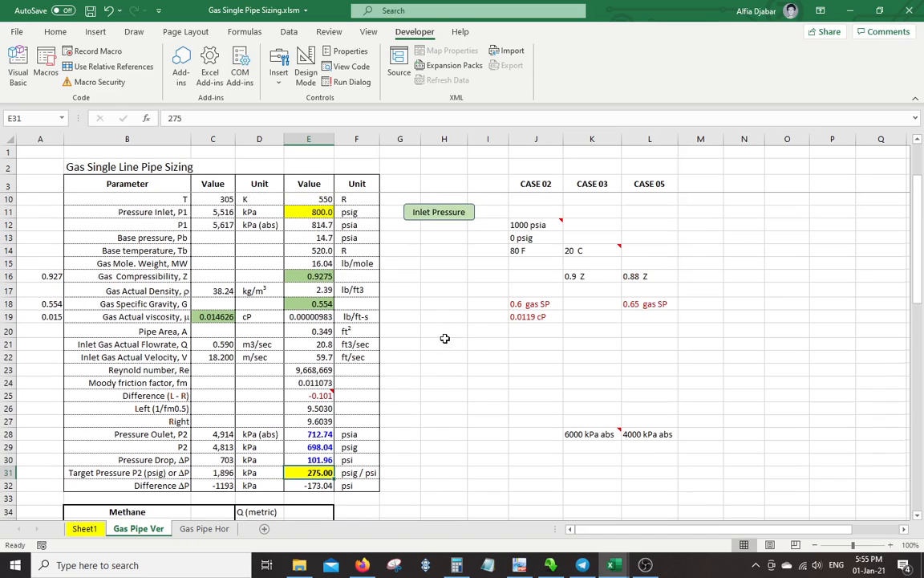
scroll(444, 337, "up", 2)
scroll(446, 343, "down", 2)
scroll(445, 343, "up", 2)
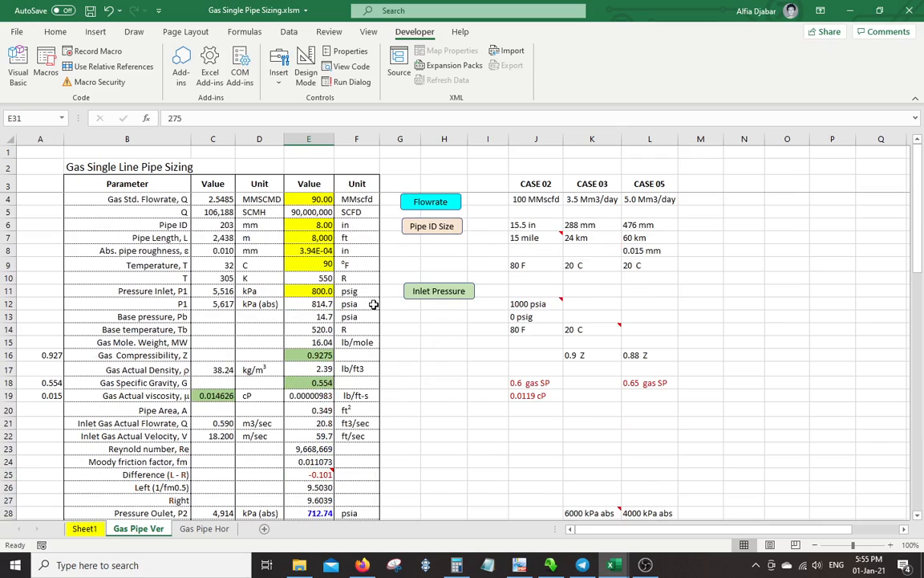
left_click(435, 296)
left_click(309, 291)
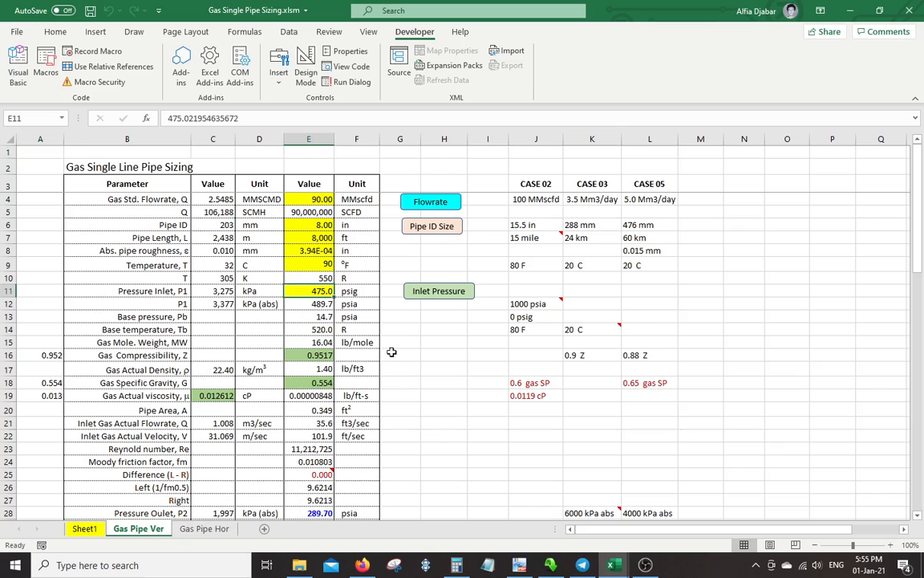
scroll(398, 348, "down", 3)
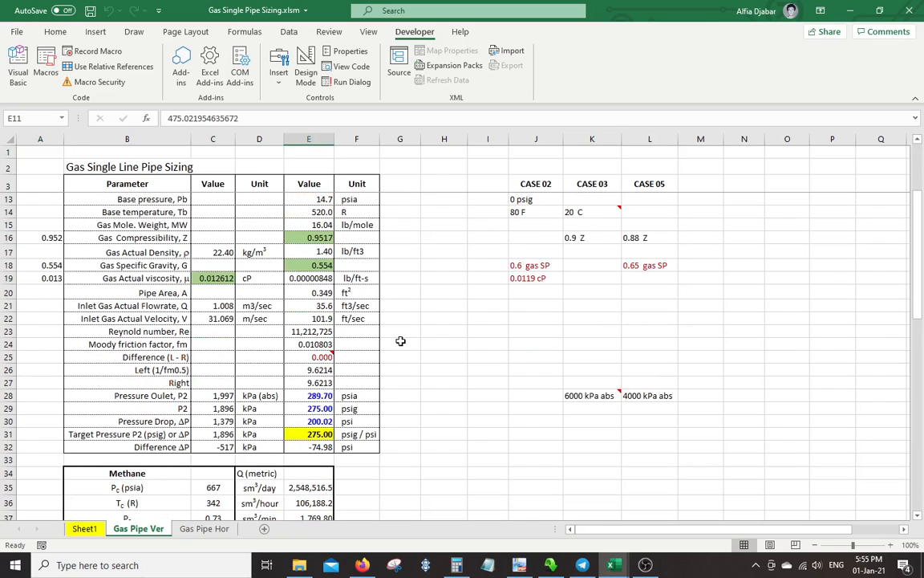
scroll(400, 341, "down", 1)
scroll(404, 345, "up", 4)
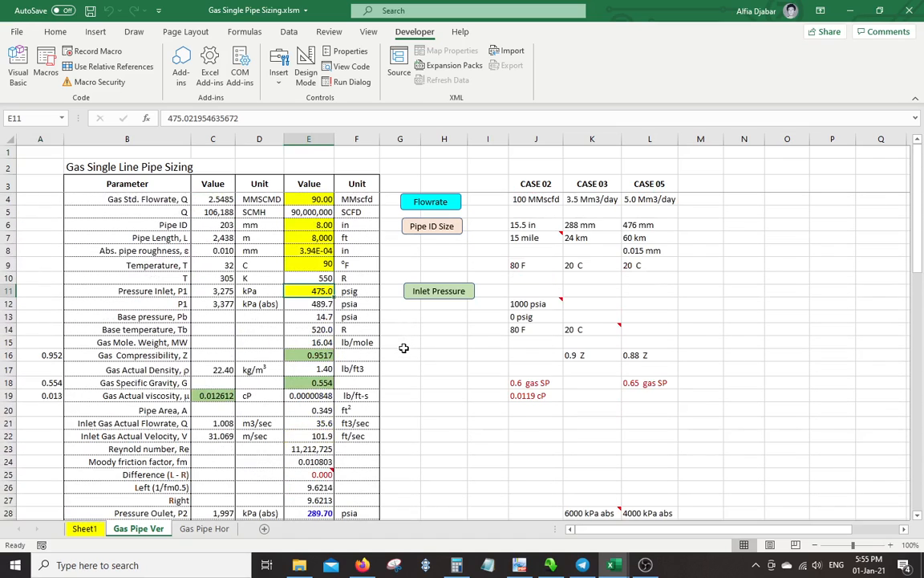
left_click(425, 379)
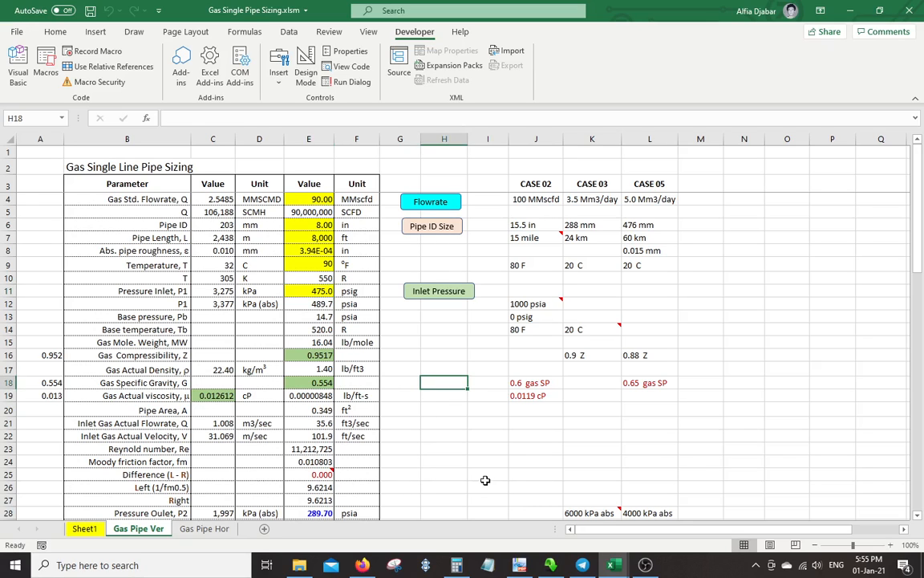
Switch to the Single Gas Pipeline Calculation document in PDF-XChange Viewer and skim from the general flow equation to Lampiran A on page 3
left_click(519, 566)
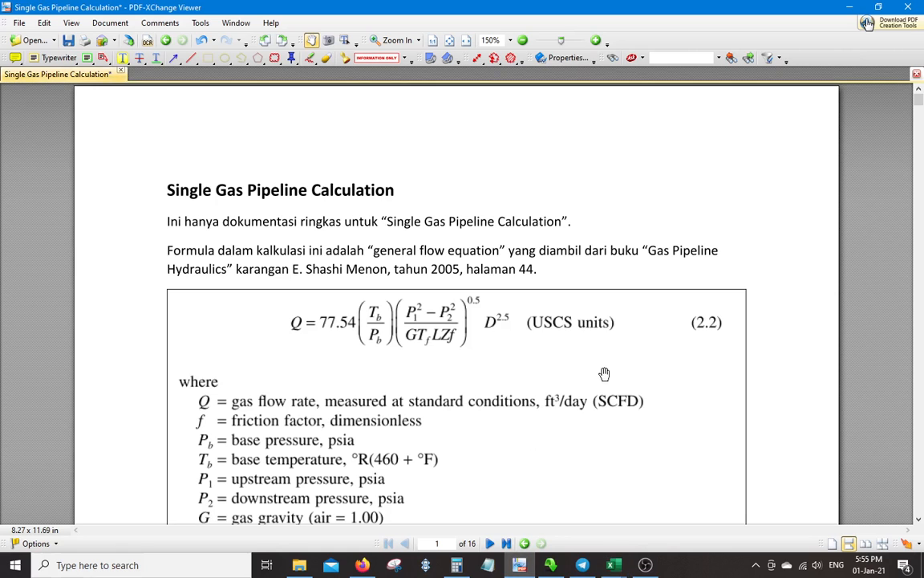
scroll(680, 353, "down", 1)
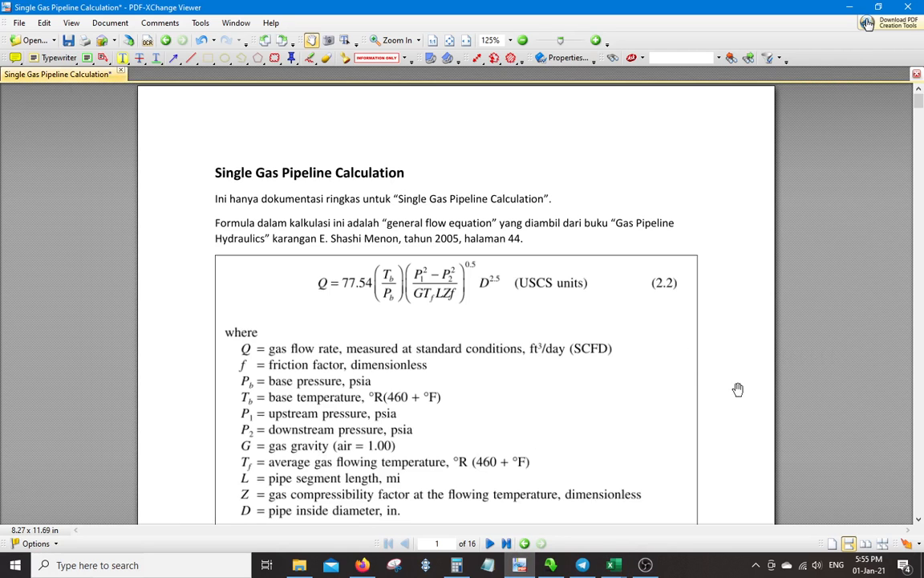
left_click(919, 504)
left_click(919, 504)
left_click(919, 504)
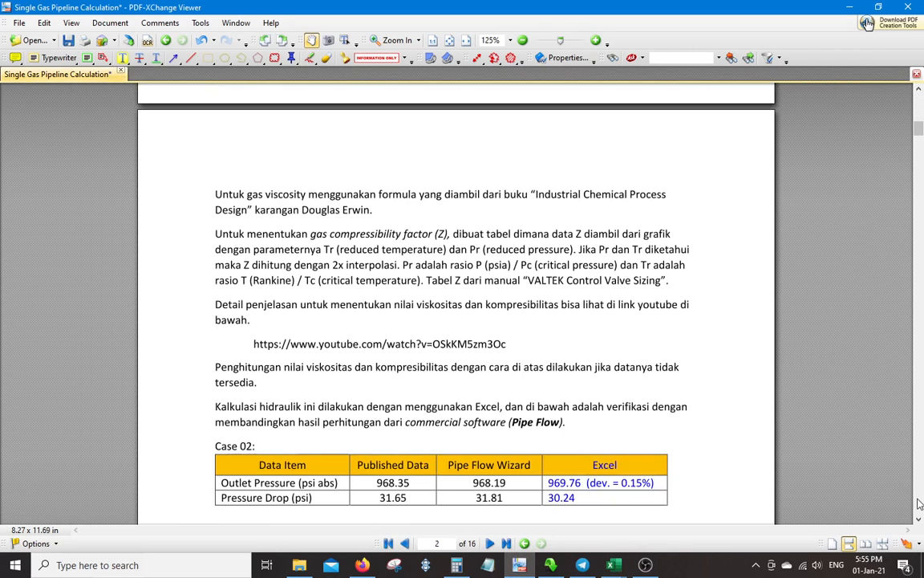
left_click(919, 504)
left_click(918, 504)
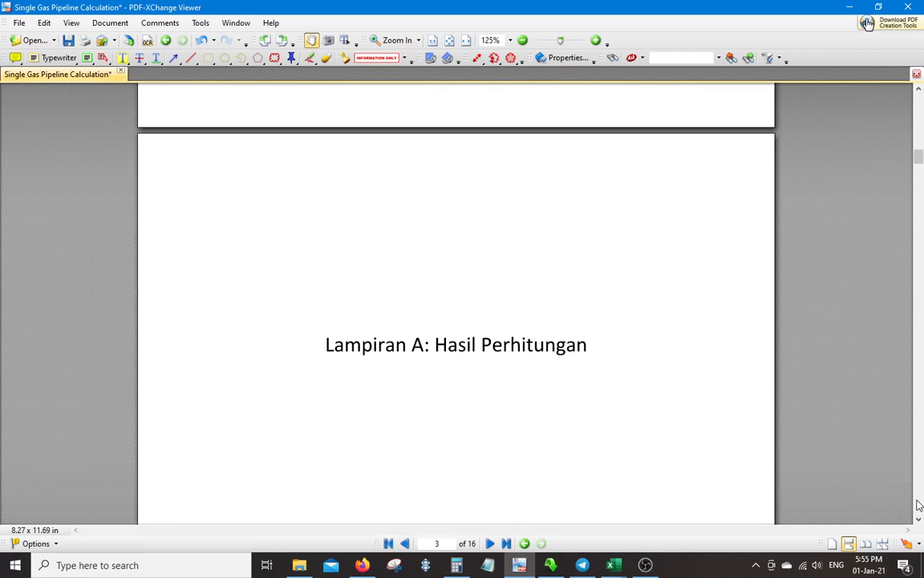
Examine the page 2 tables comparing published data, Pipe Flow Wizard and Excel results for Cases 02, 03, 05 and 07
scroll(576, 331, "up", 4)
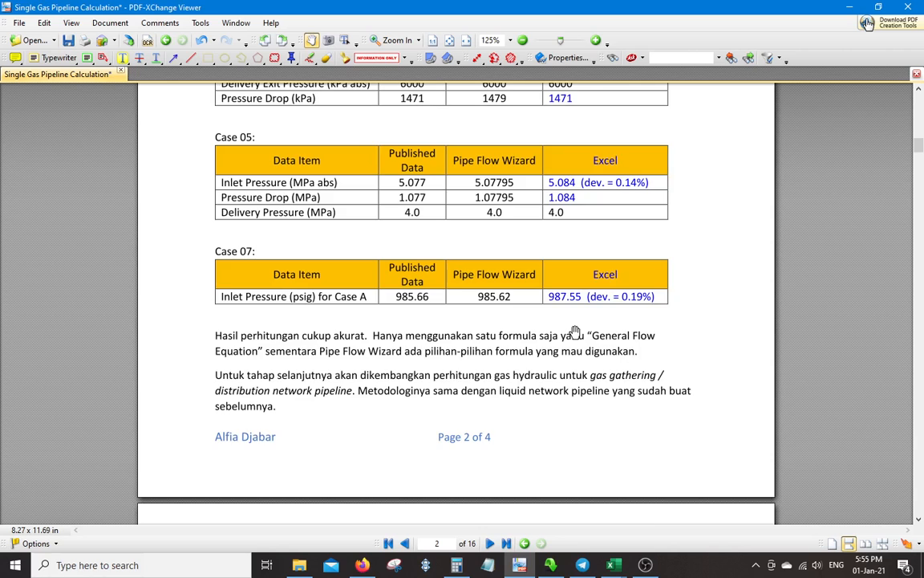
scroll(576, 332, "up", 3)
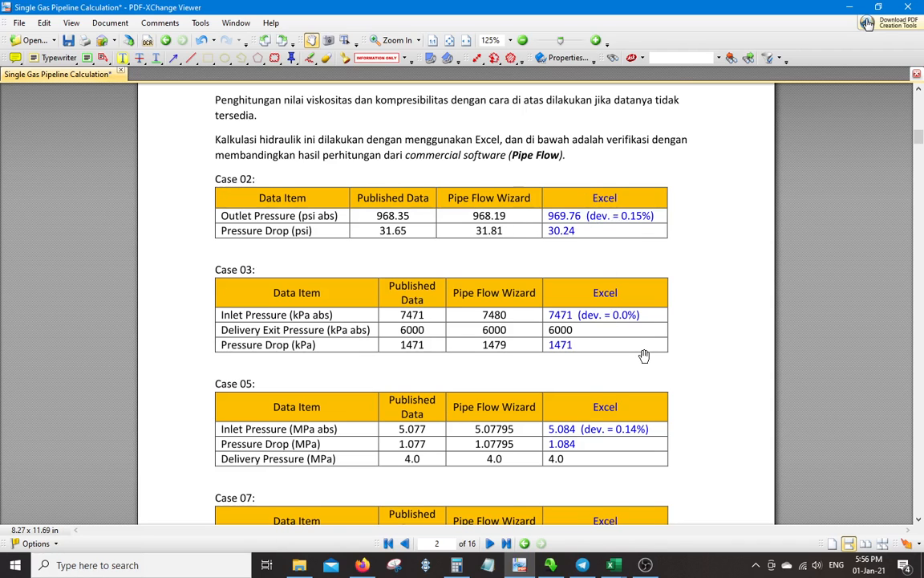
left_click_drag(645, 356, 633, 301)
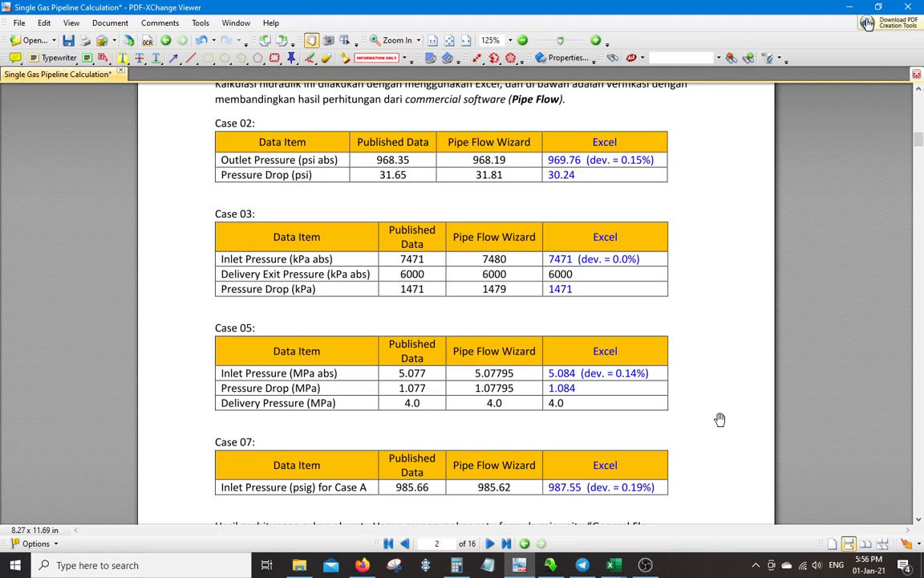
scroll(706, 405, "down", 1)
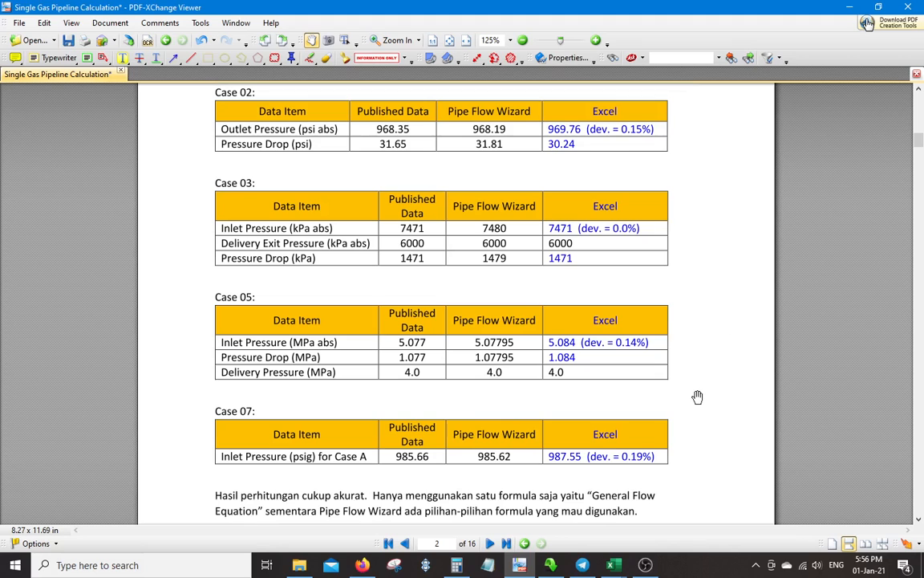
scroll(684, 397, "down", 2)
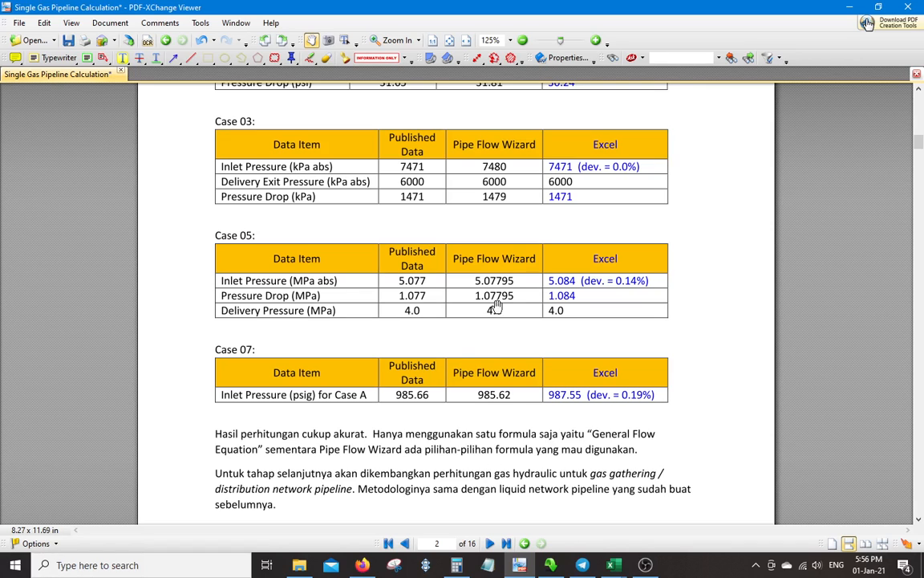
scroll(495, 305, "up", 3)
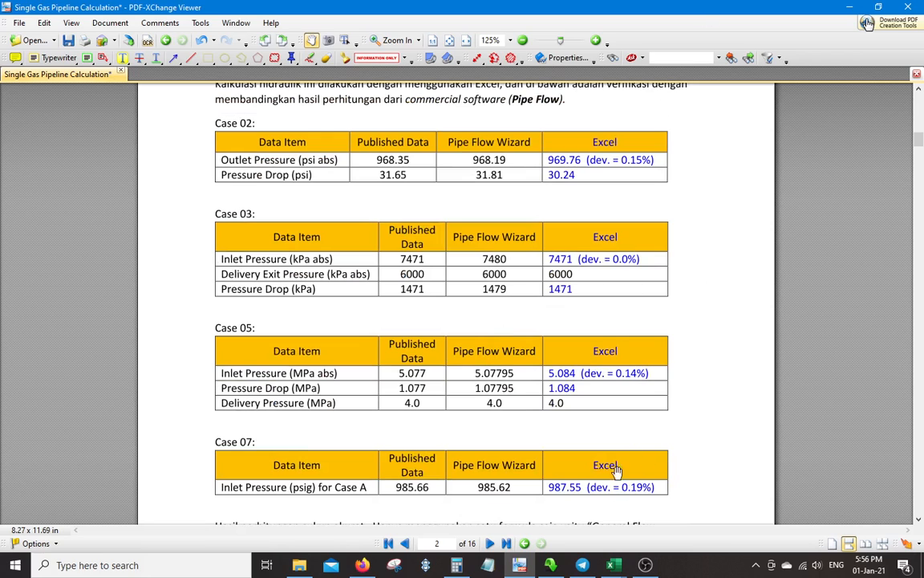
Go to the Case 02: Gas Pipeline Outlet Pressure problem on page 4 of the document
left_click(919, 502)
left_click(919, 502)
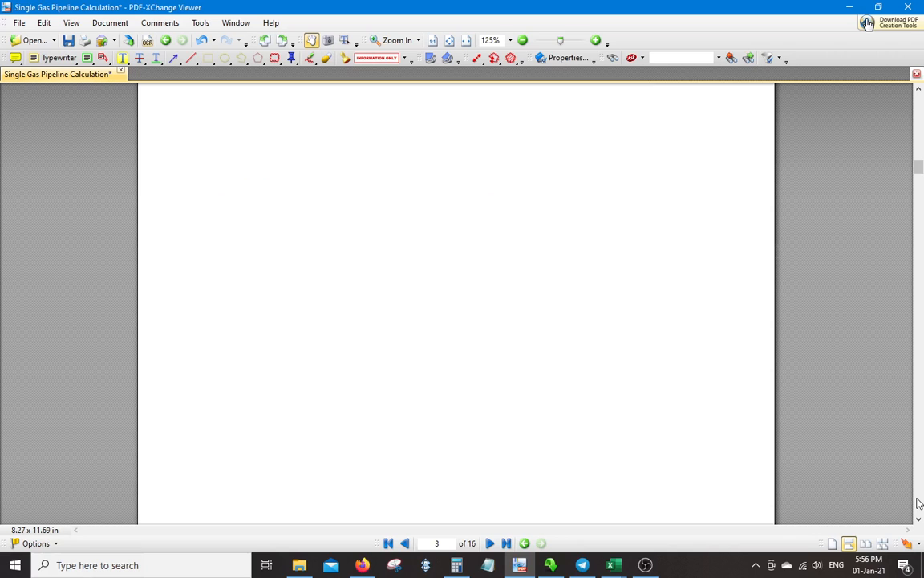
left_click(919, 502)
scroll(447, 331, "down", 3)
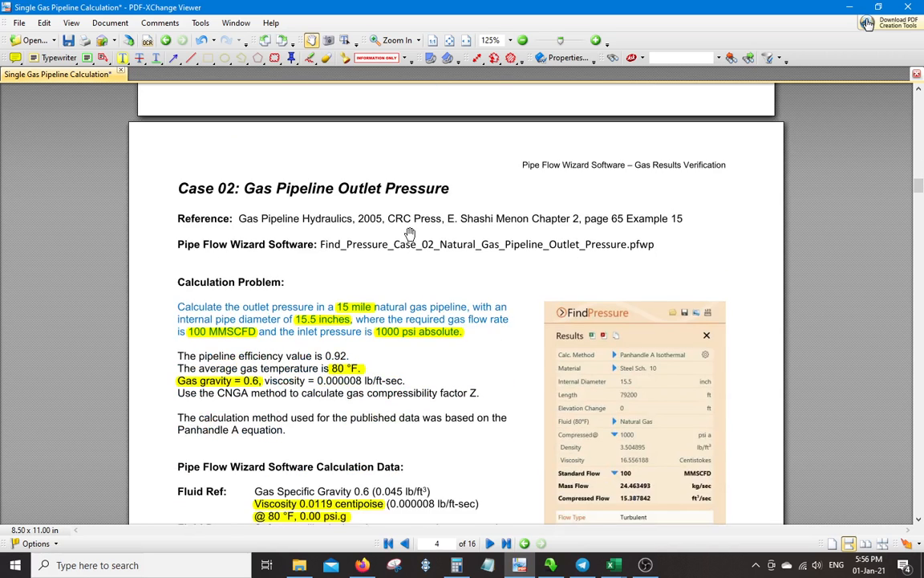
Examine Case 02's results comparison on page 4 and its general flow equation calculation on page 5
scroll(414, 249, "down", 14)
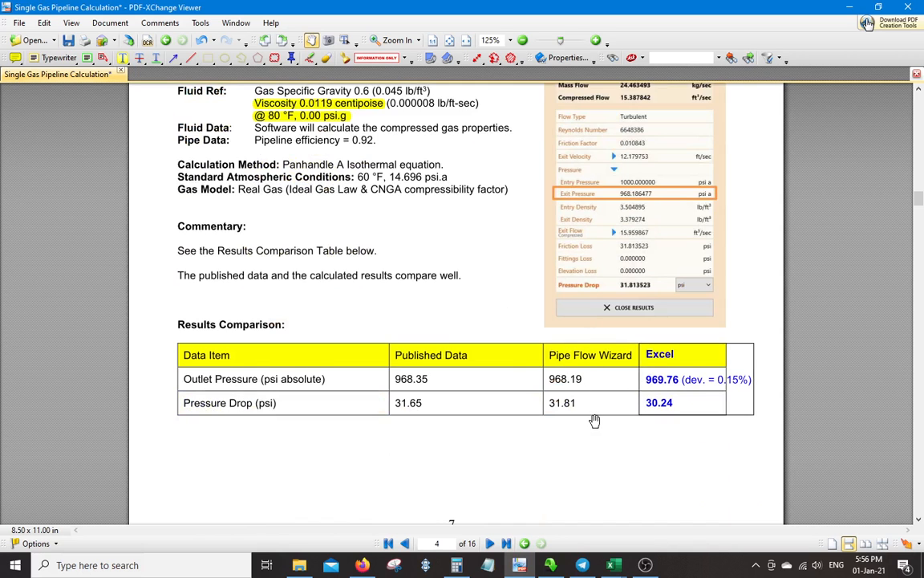
scroll(593, 409, "down", 20)
scroll(603, 387, "up", 5)
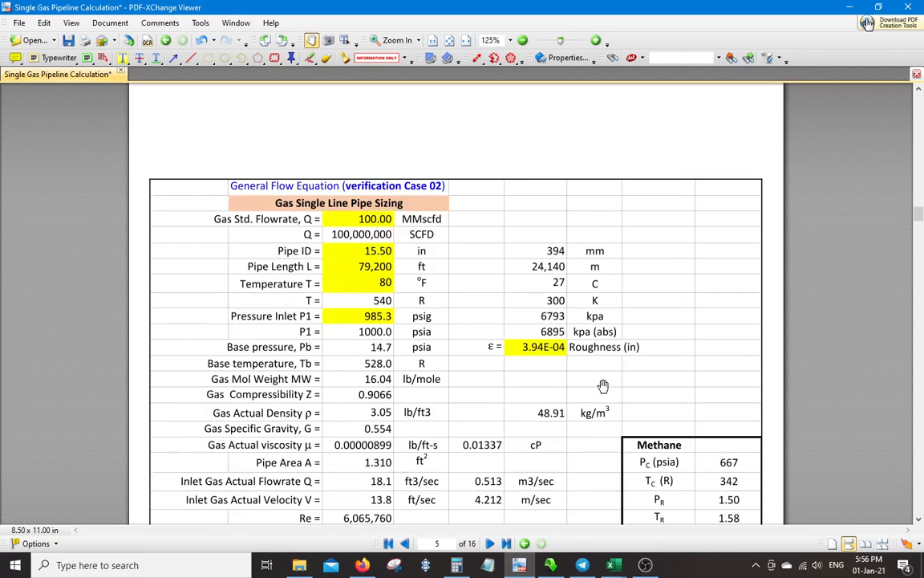
scroll(573, 379, "down", 3)
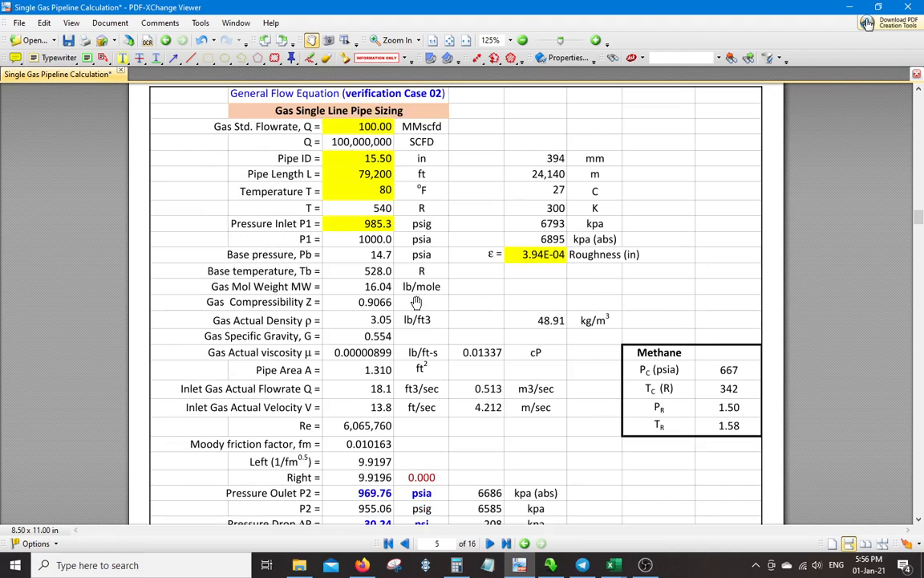
scroll(413, 311, "down", 1)
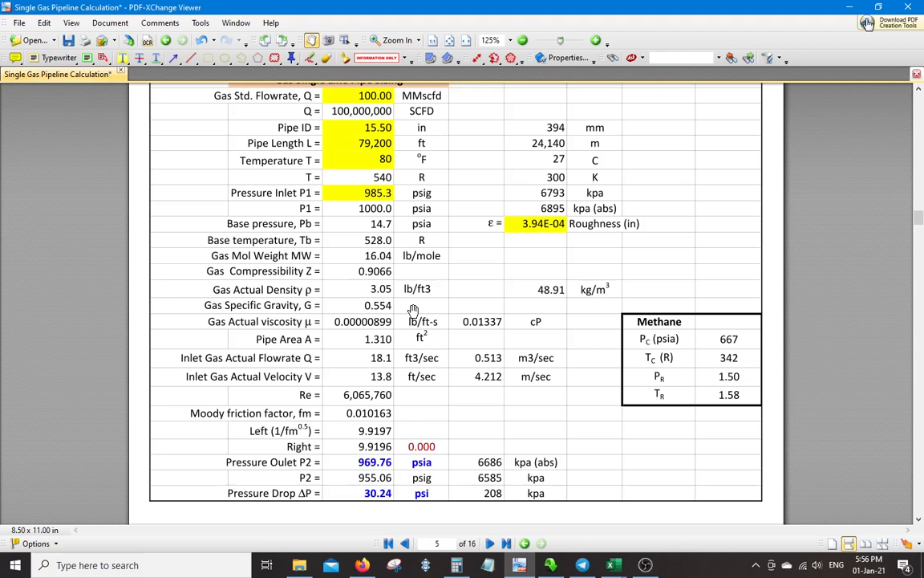
Switch to Gas Single Pipe Sizing.xlsm in Excel and review the Gas Pipe Ver sheet from flowrate to the target pressure rows
left_click(613, 567)
left_click(522, 465)
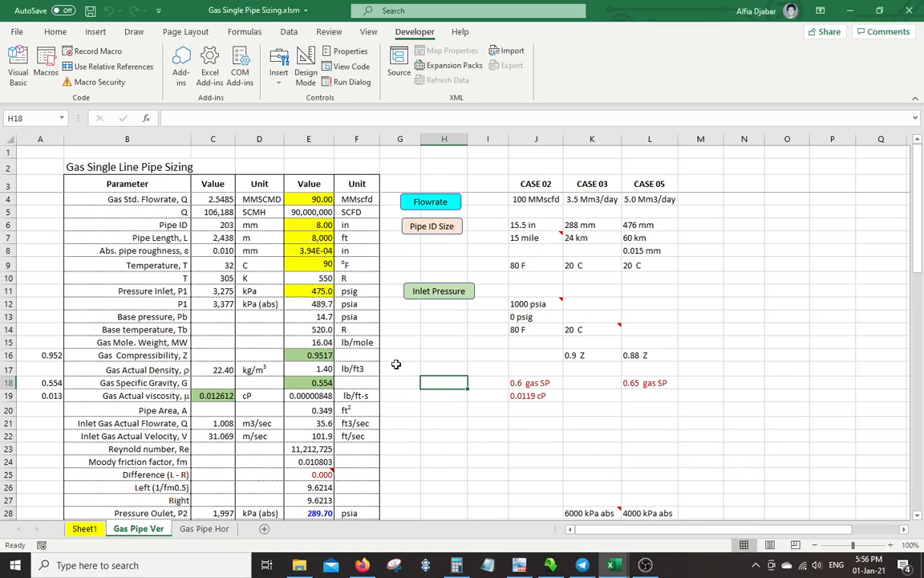
scroll(356, 392, "down", 3)
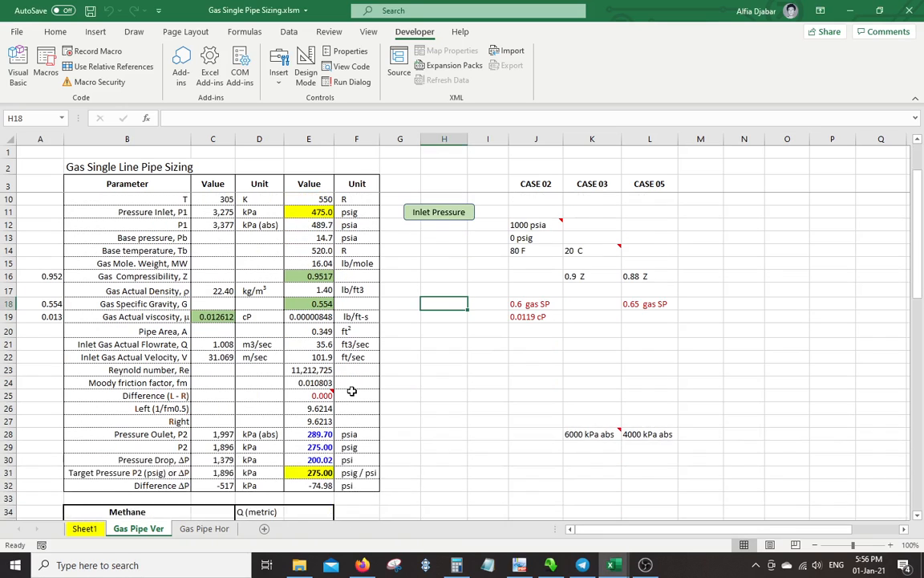
scroll(361, 393, "up", 3)
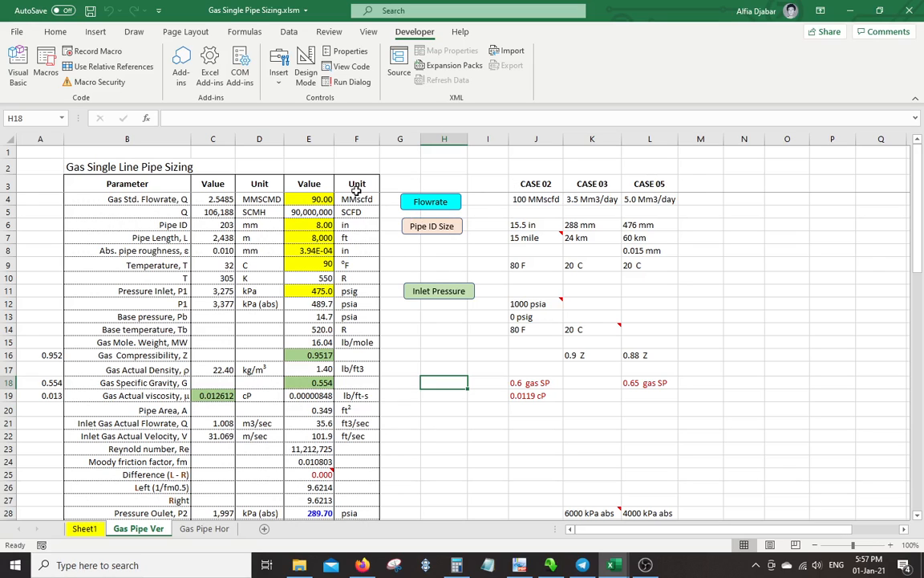
Highlight columns F through I one by one on Gas Pipe Ver, and return to the Unit heading in F3
left_click(357, 140)
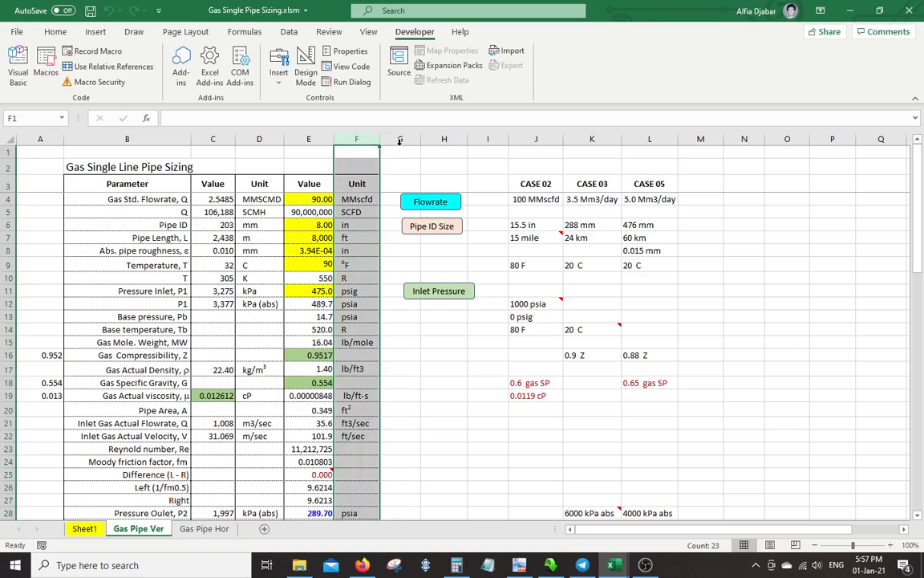
left_click(399, 139)
left_click(444, 139)
left_click(487, 139)
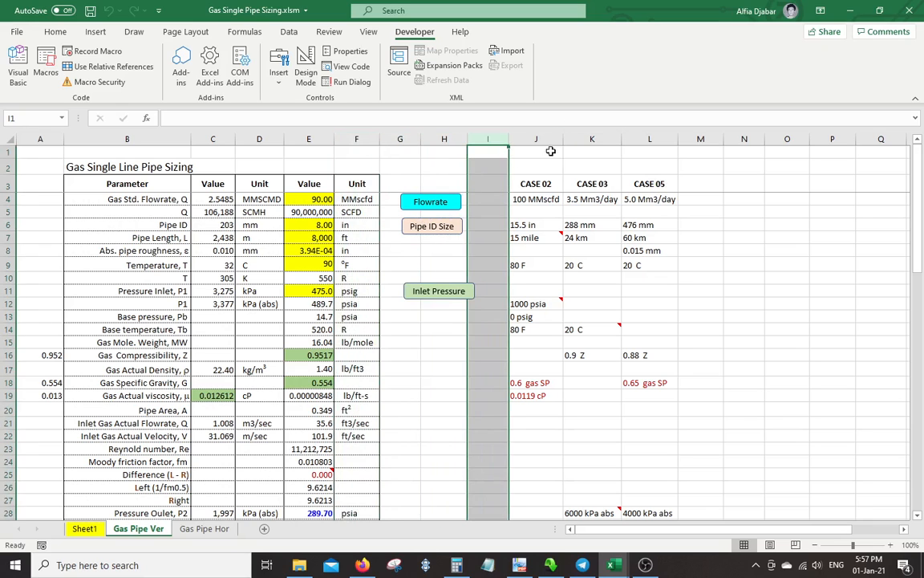
left_click(362, 186)
key("ctrl+shift+Down")
left_click(361, 185)
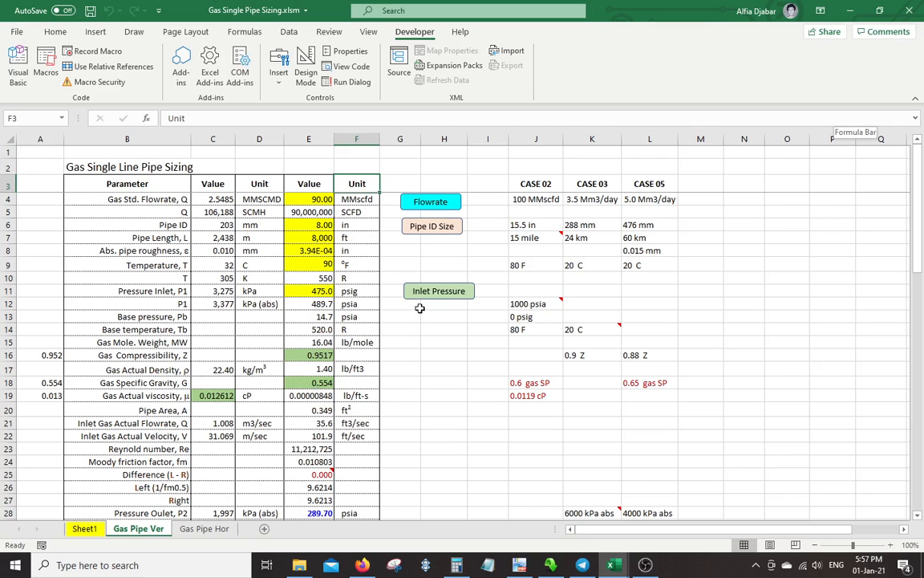
Show Sheet1 and examine its gas property data and the Gas Compressibility Factor table starting at G24
left_click(90, 530)
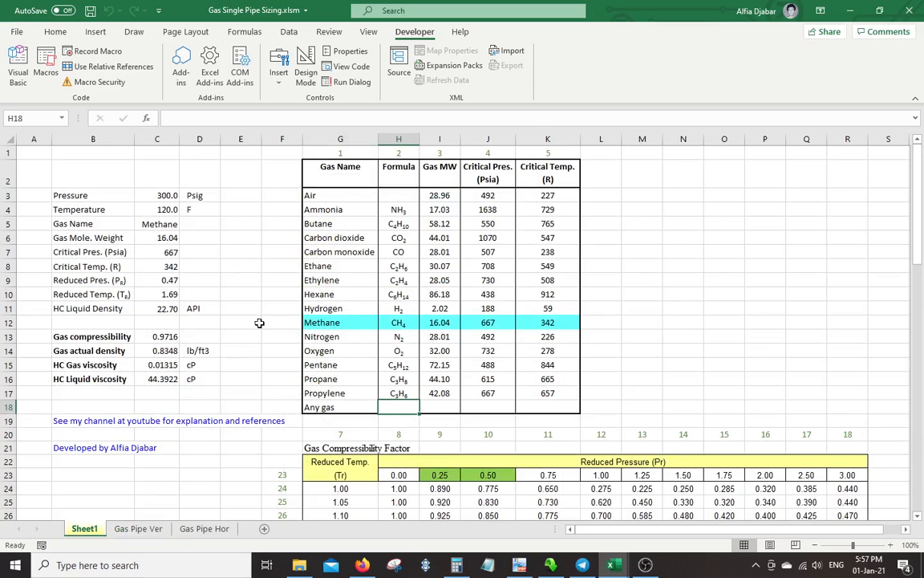
scroll(263, 301, "down", 2)
scroll(263, 301, "down", 2)
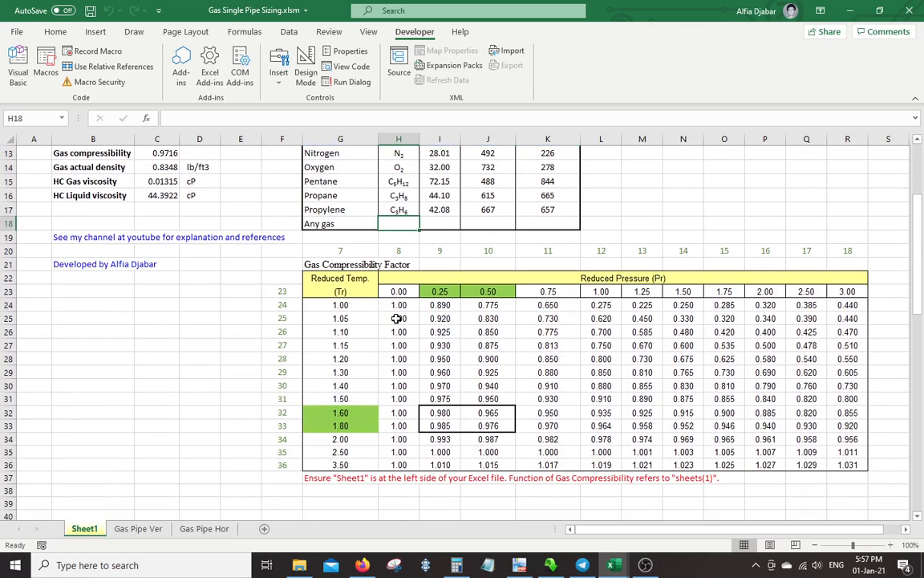
left_click_drag(313, 305, 809, 464)
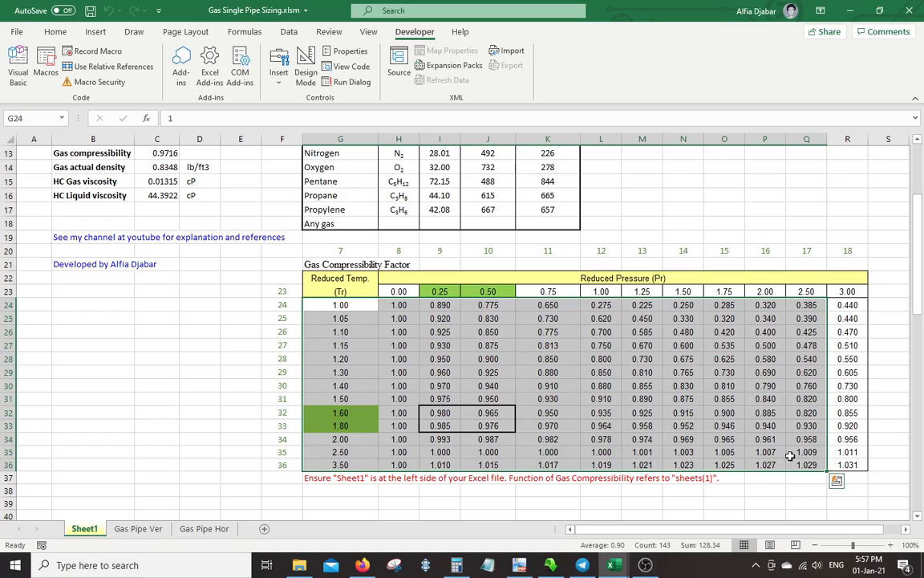
left_click(313, 268)
left_click(341, 304)
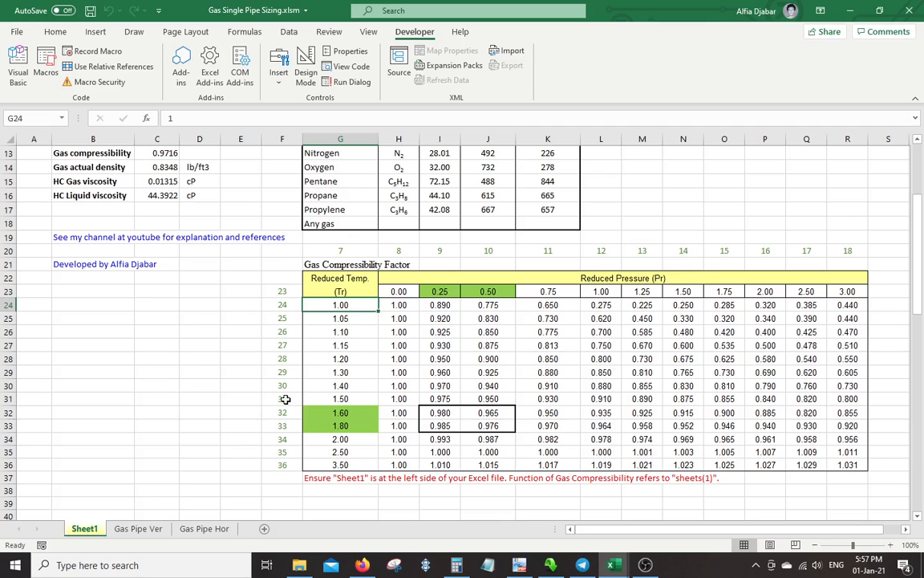
Return briefly to Gas Pipe Ver, and examine the horizontal layout on Gas Pipe Hor from Flowrate across to Pres. Drop
left_click(139, 530)
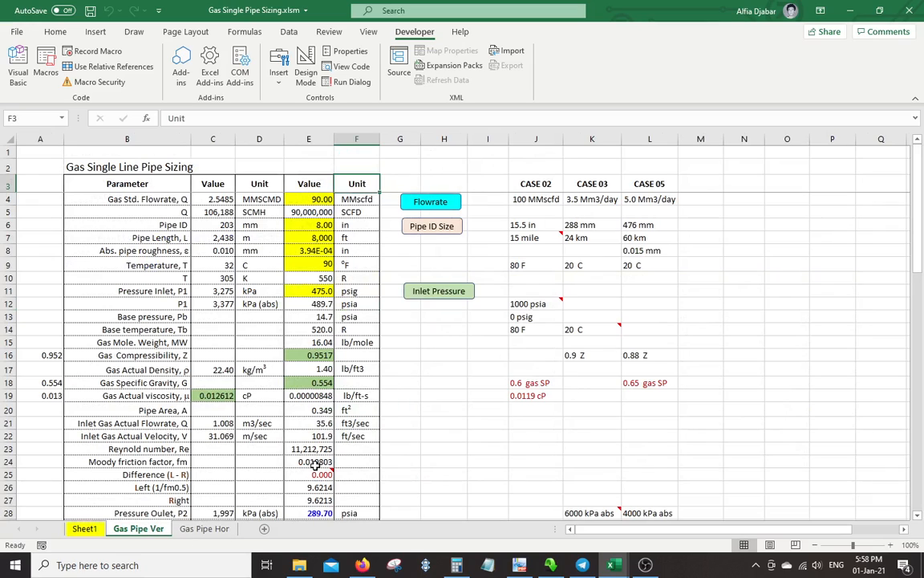
left_click(427, 368)
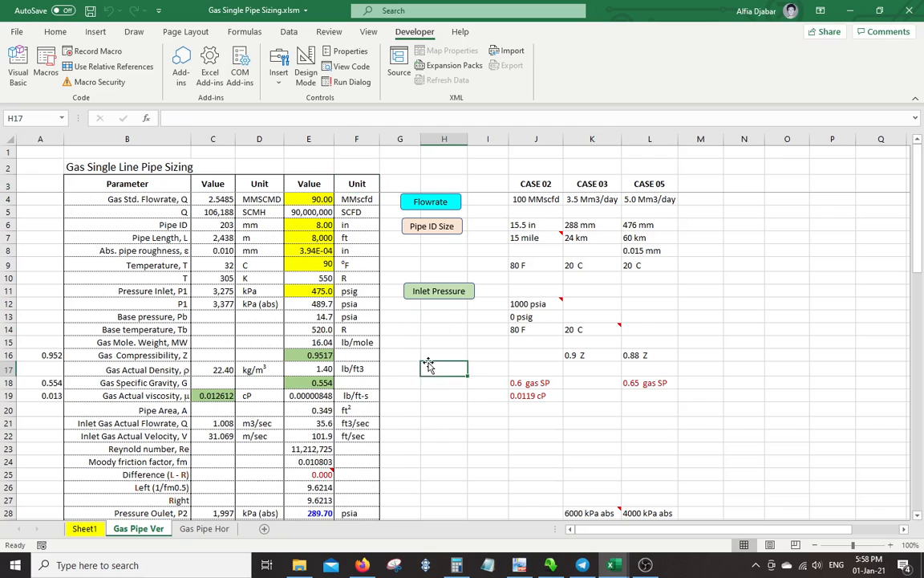
left_click(206, 530)
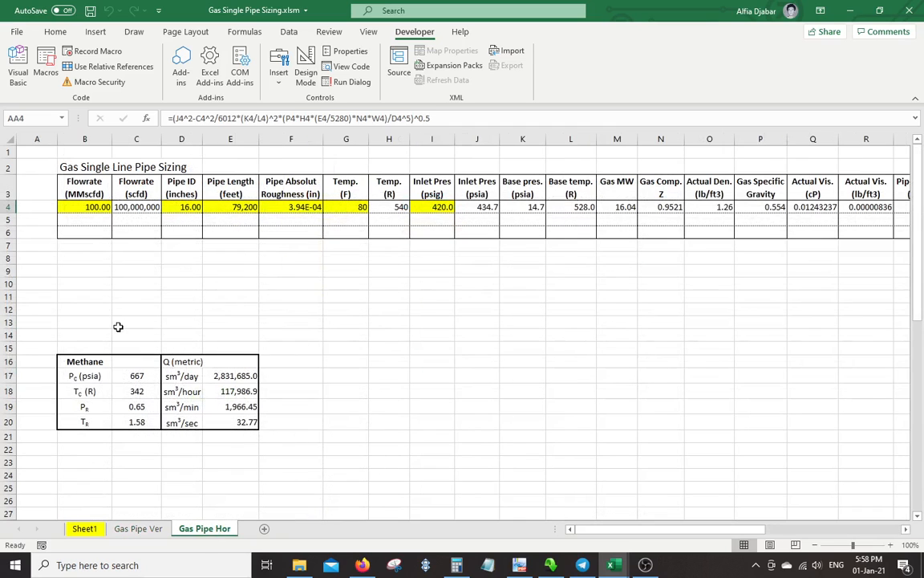
left_click(73, 248)
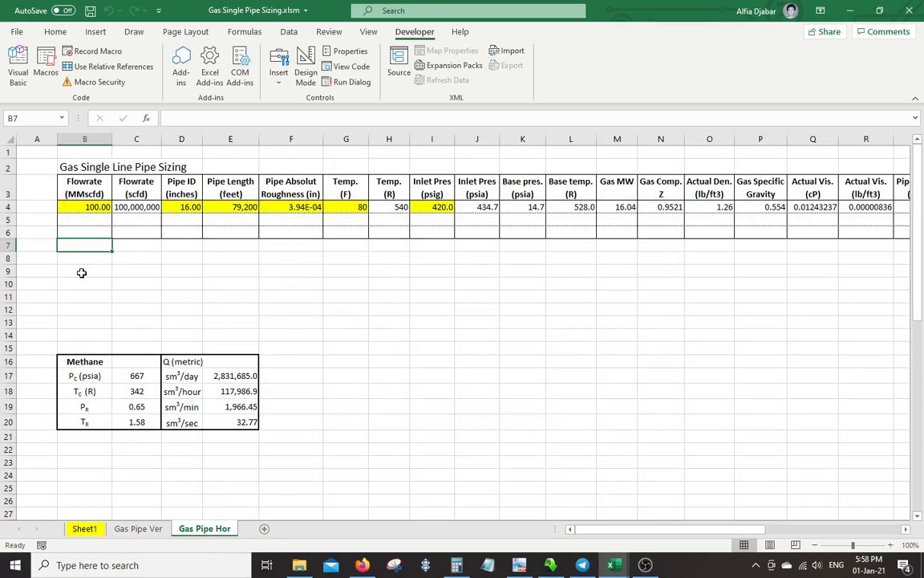
left_click(81, 273)
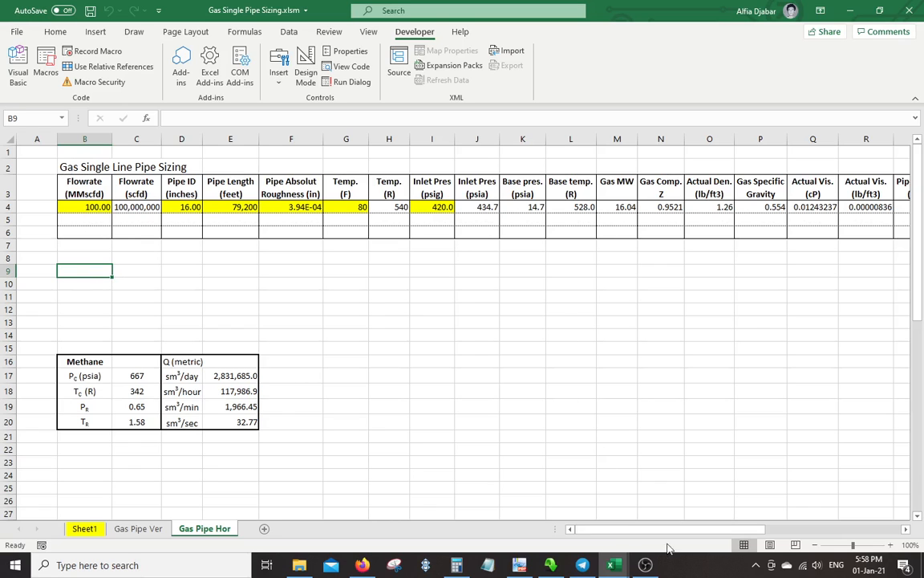
left_click_drag(668, 530, 824, 523)
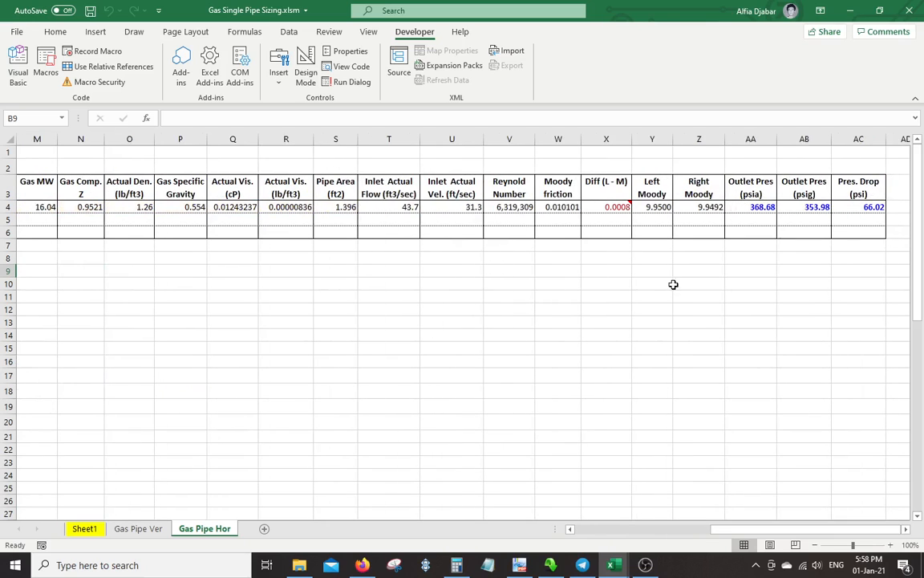
Read the note on the Diff (L - M) cell X4 and run the friction factor macro from that cell
left_click(622, 299)
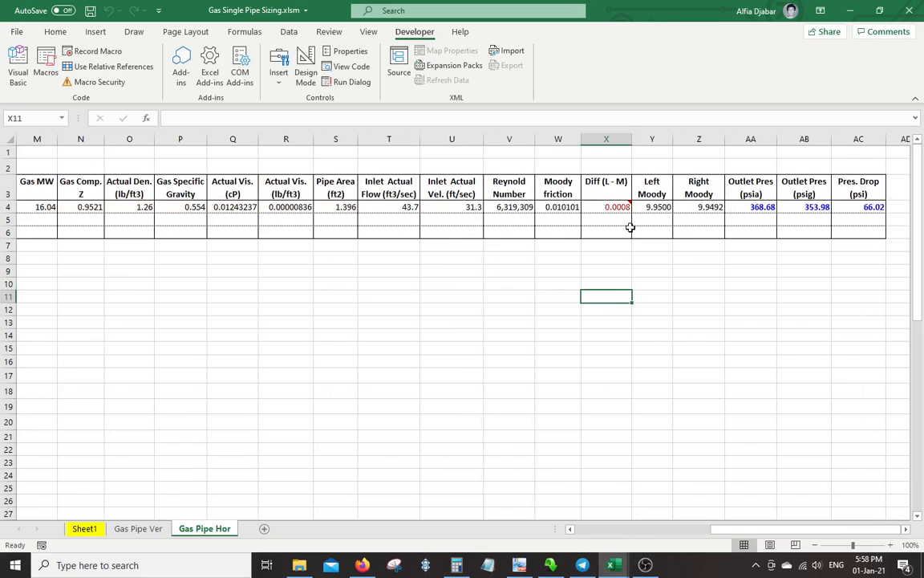
left_click(607, 208)
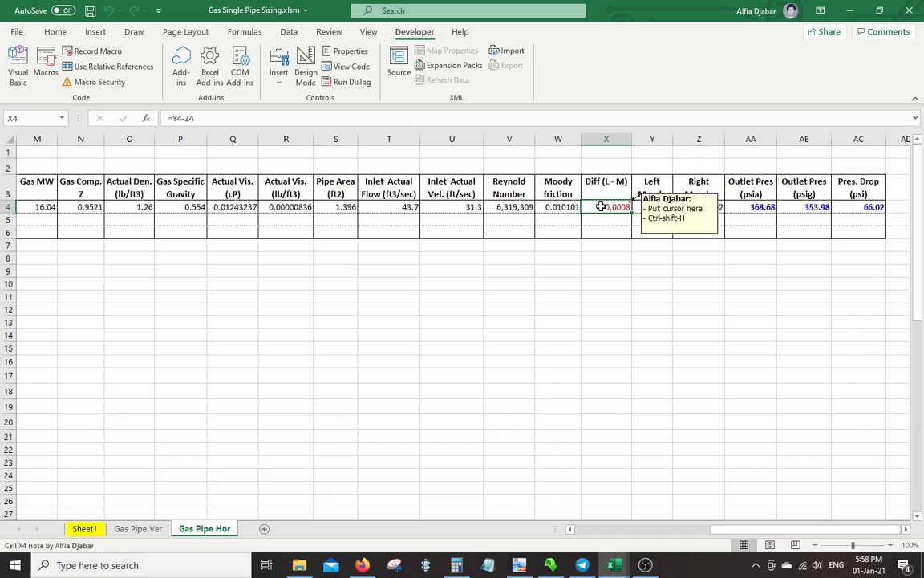
key("ctrl+shift+h")
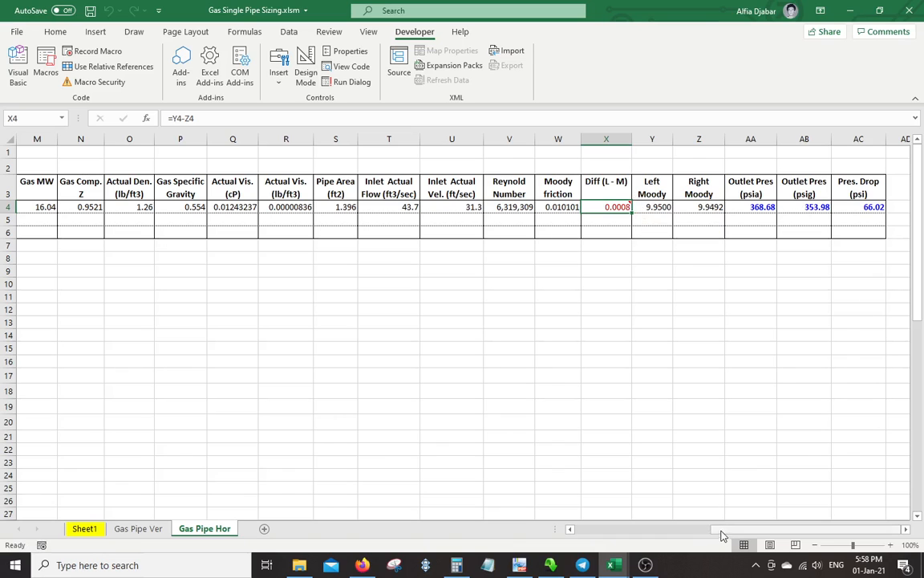
Set the gas flowrate in B4 on Gas Pipe Hor to 120 MMscfd
left_click_drag(715, 530, 574, 536)
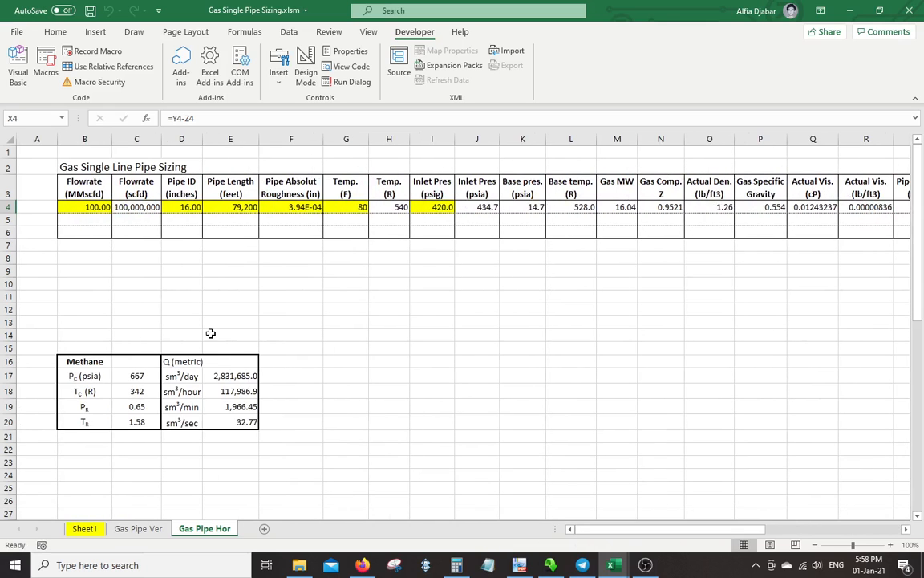
left_click(84, 208)
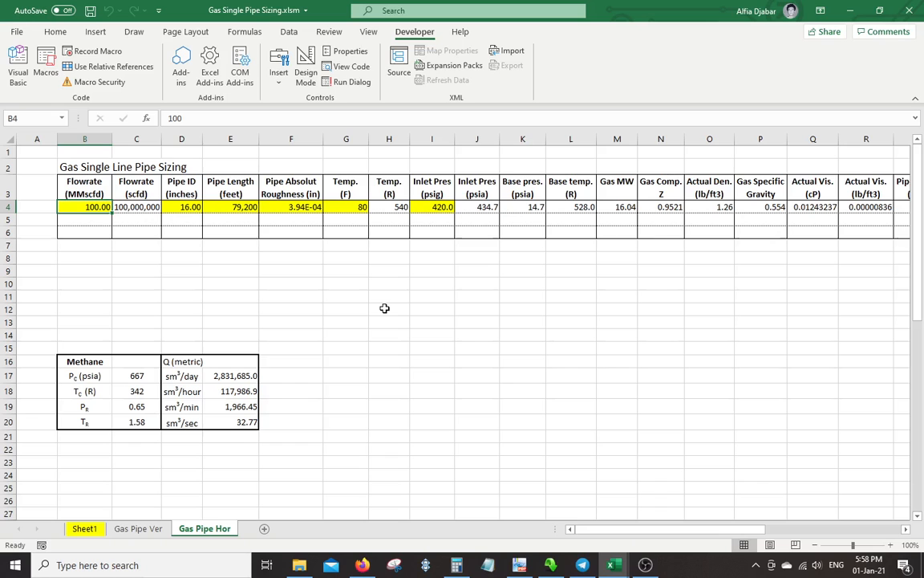
type("120")
key("Return")
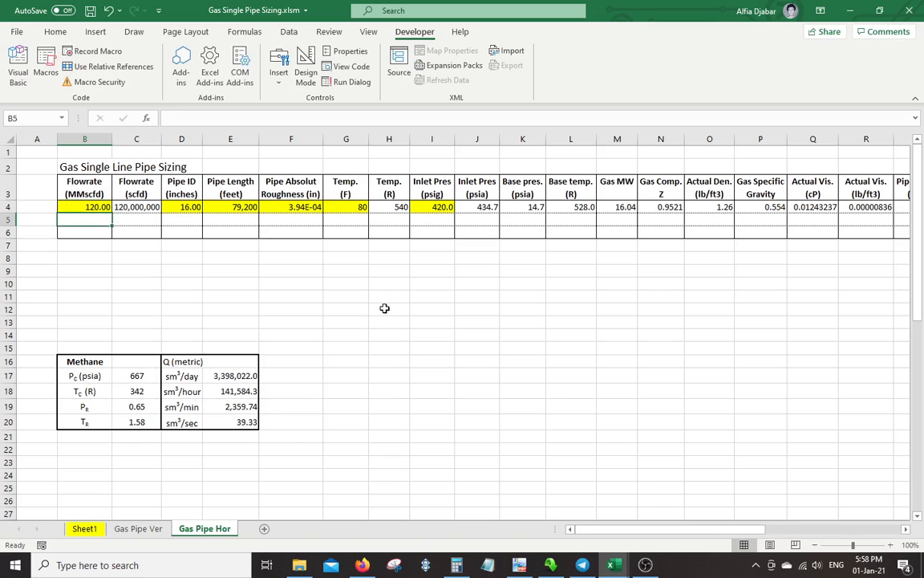
Solve the Moody friction factor for the new flowrate by running the macro on the Diff (L - M) cell X4
left_click_drag(757, 532, 834, 536)
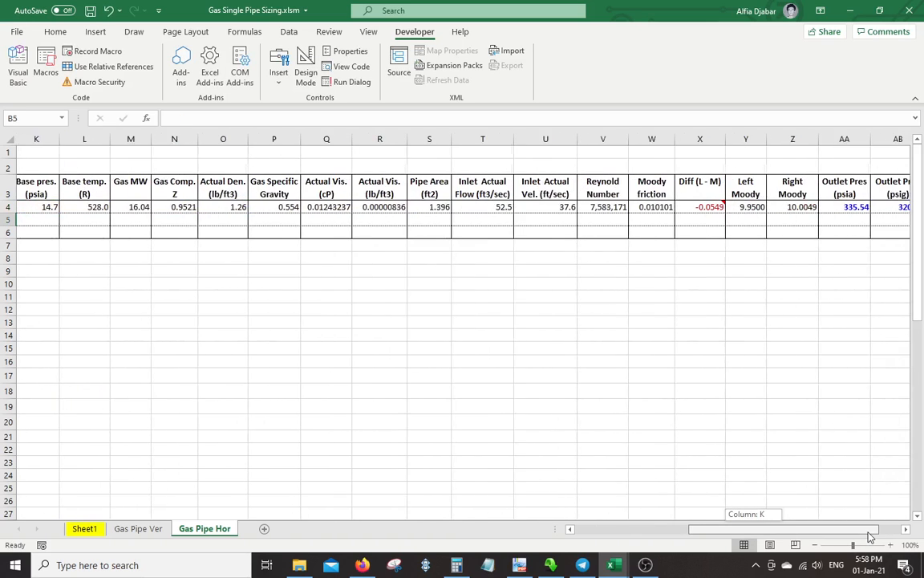
left_click(705, 207)
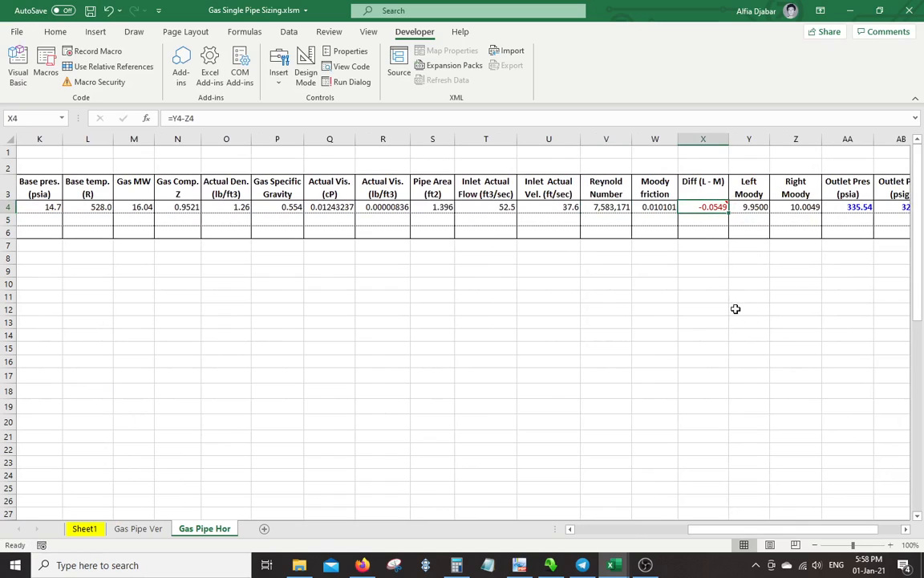
key("ctrl+g")
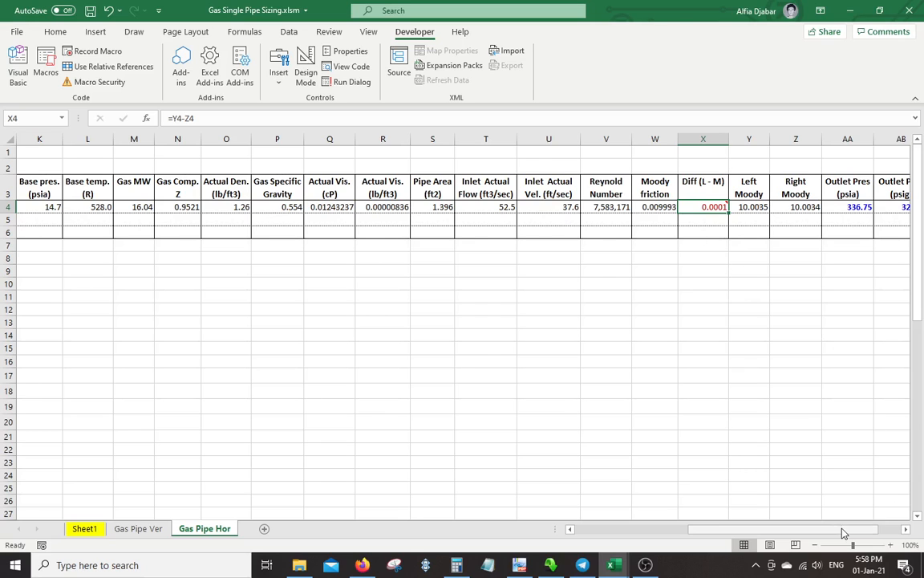
Check the outlet pressures in AA4 and AB4 and the pressure drop, and return to the input columns of Gas Pipe Hor
left_click_drag(857, 530, 878, 534)
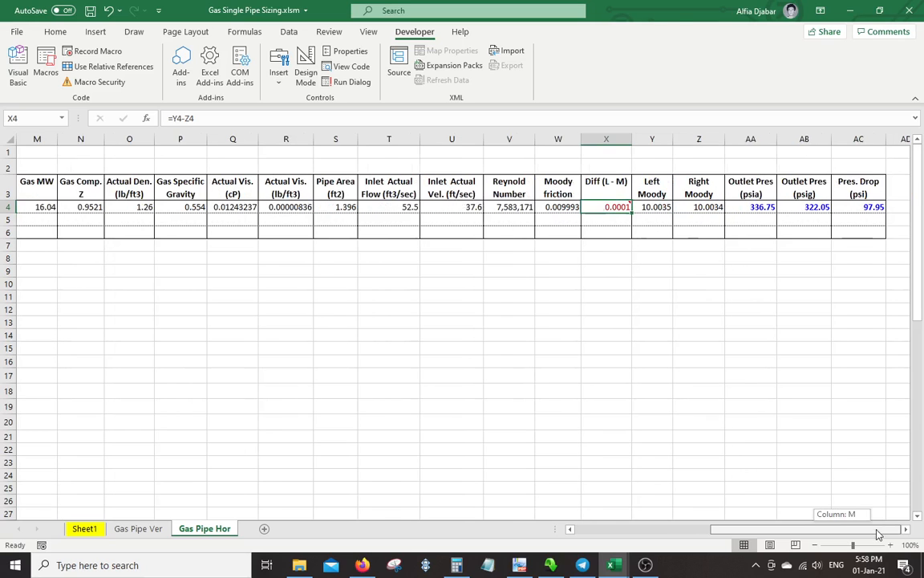
left_click(758, 207)
left_click(805, 207)
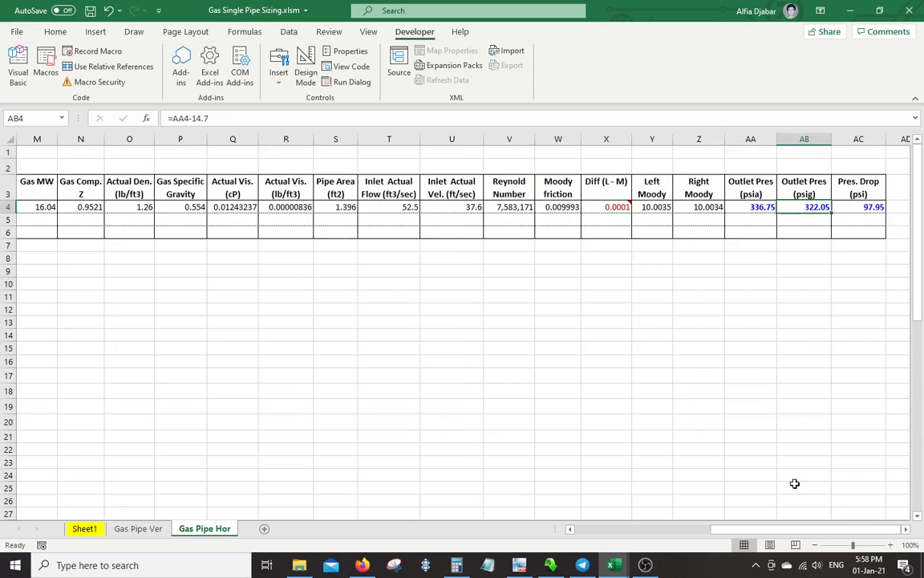
left_click_drag(729, 531, 589, 538)
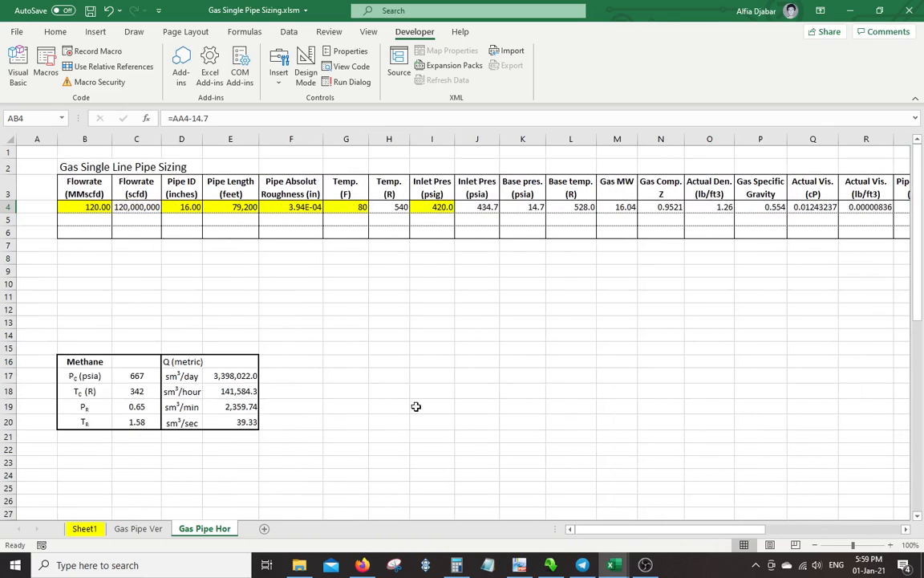
Go back to Gas Pipe Ver and read the macro note on the Difference (L - R) cell E25
left_click(127, 532)
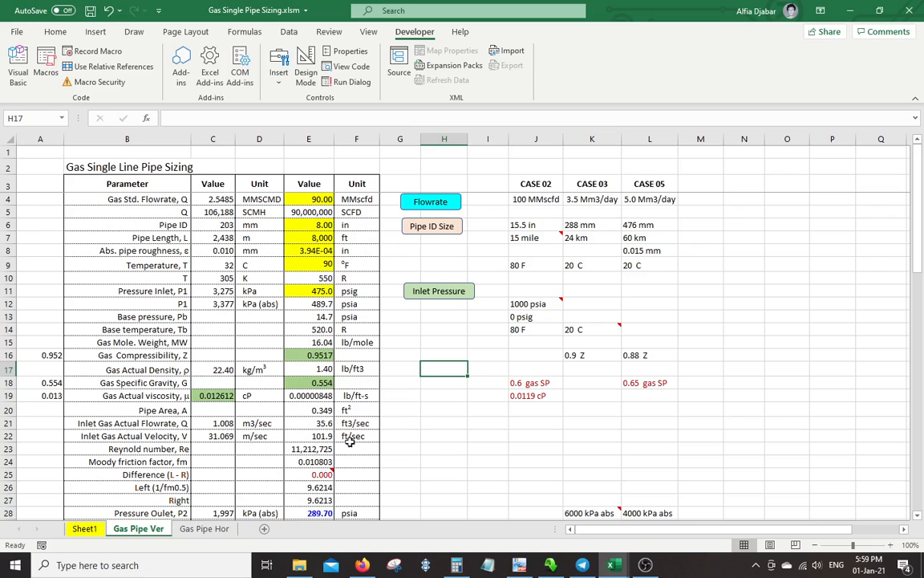
left_click(305, 477)
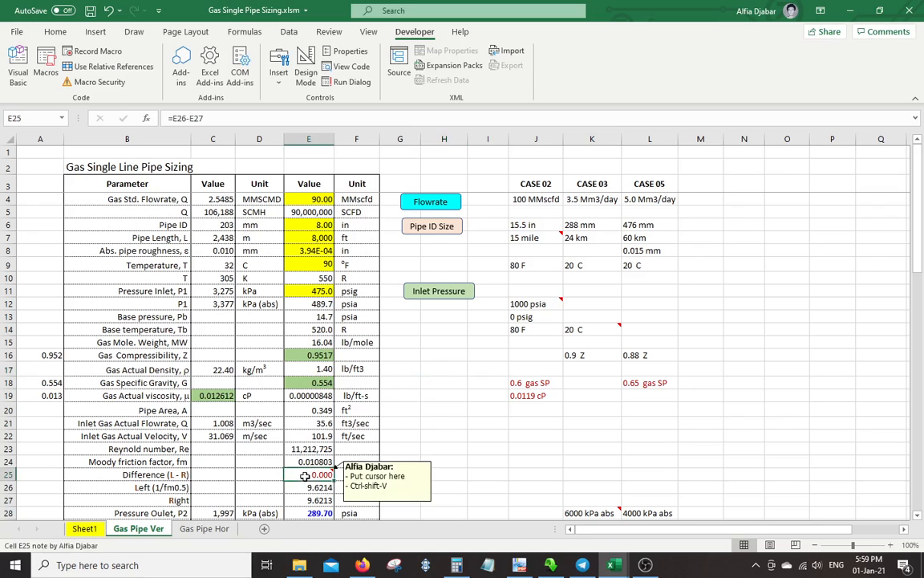
left_click(444, 395)
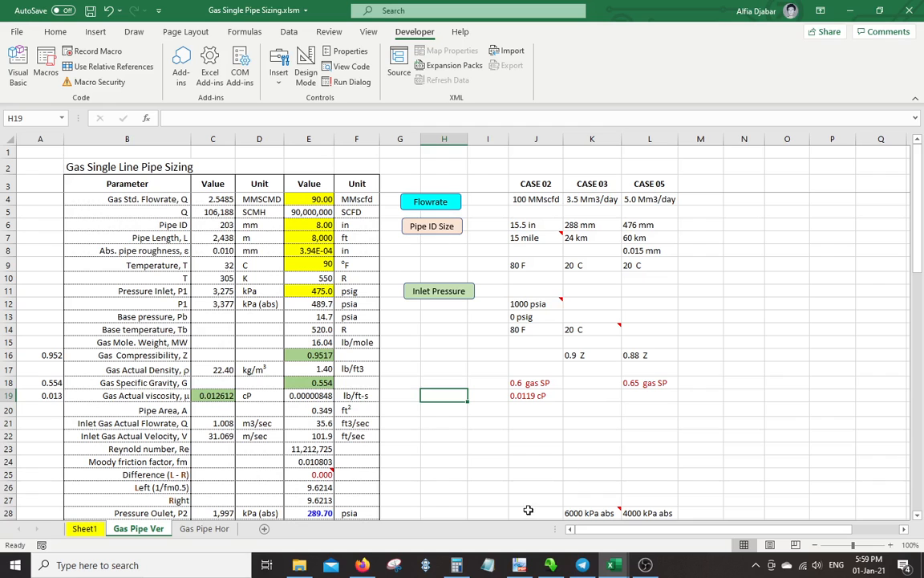
Switch to the Visual Basic editor and open Module1 to skim through its macros and functions
mouse_move(614, 566)
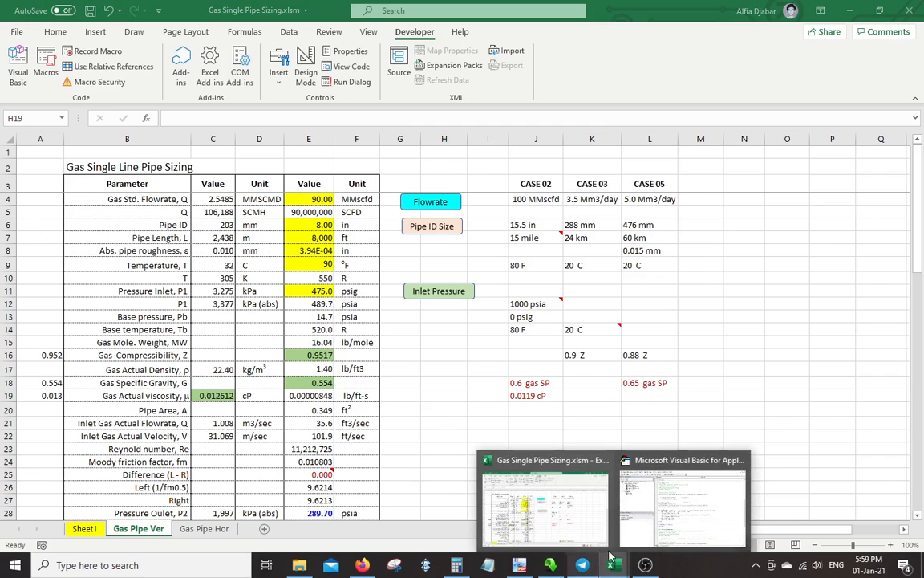
left_click(682, 505)
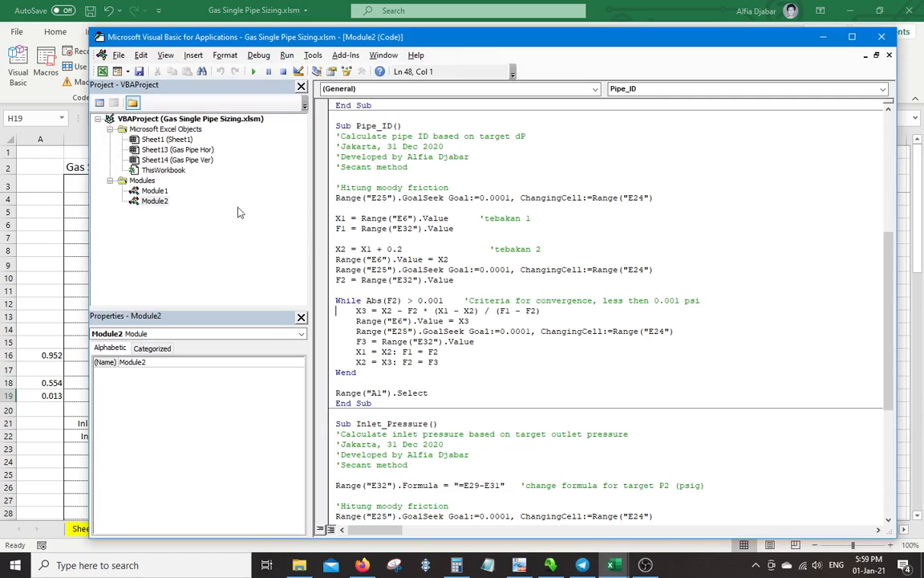
double_click(157, 193)
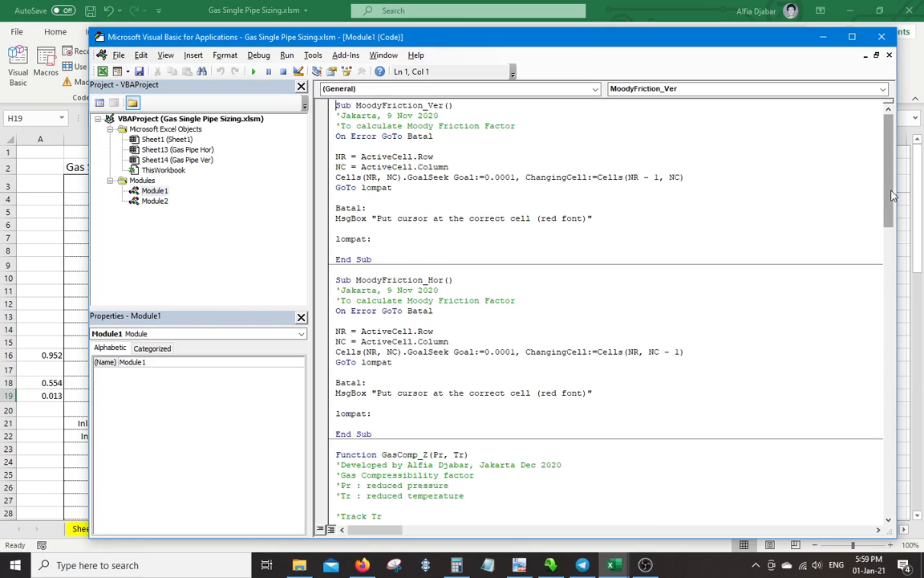
left_click_drag(892, 192, 893, 315)
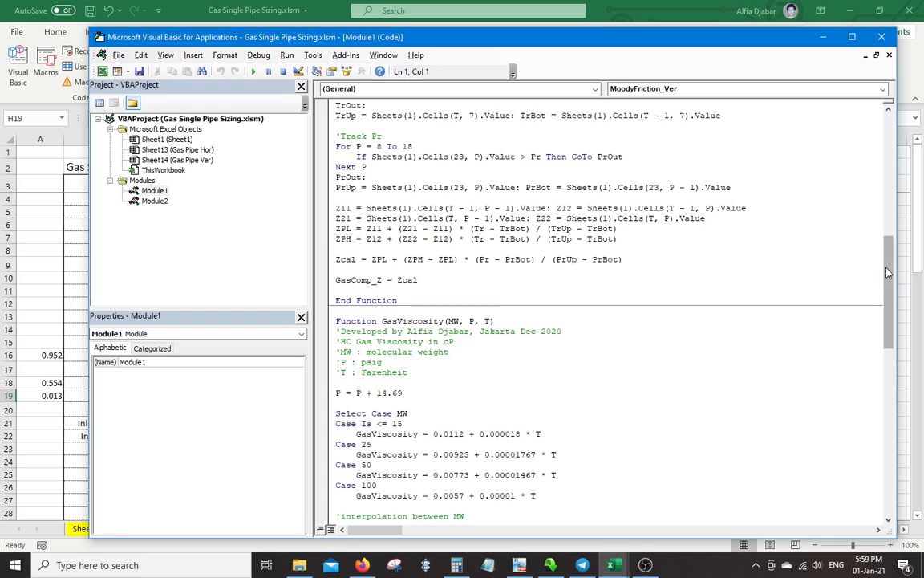
left_click_drag(889, 272, 878, 161)
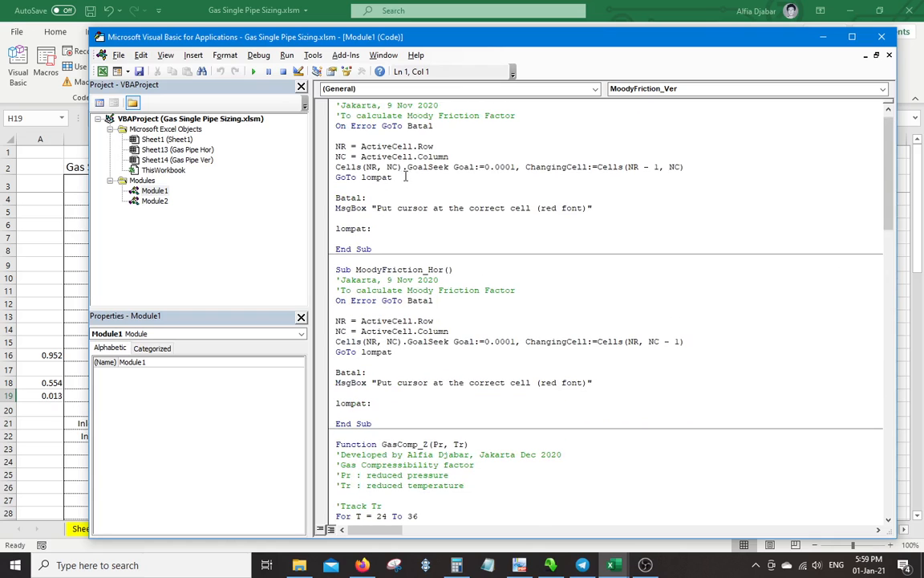
Compare the MoodyFriction_Ver and MoodyFriction_Hor macros in Module1, including their ActiveCell row and column references
left_click(158, 205)
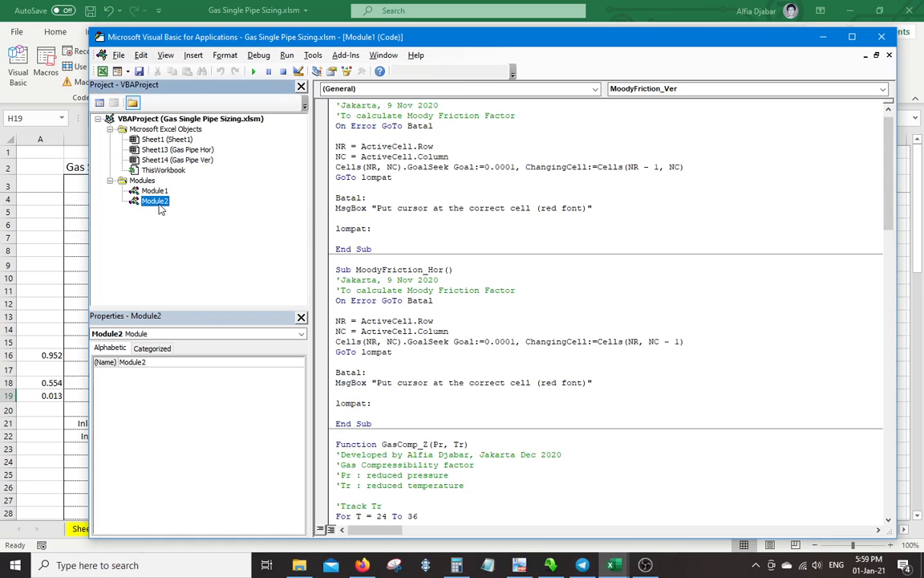
left_click(398, 270)
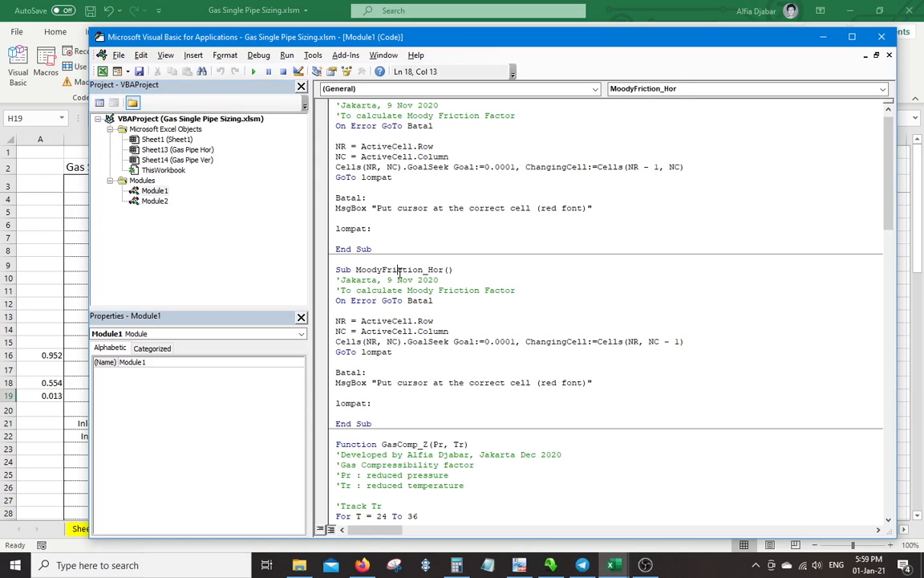
left_click(389, 116)
scroll(414, 168, "up", 1)
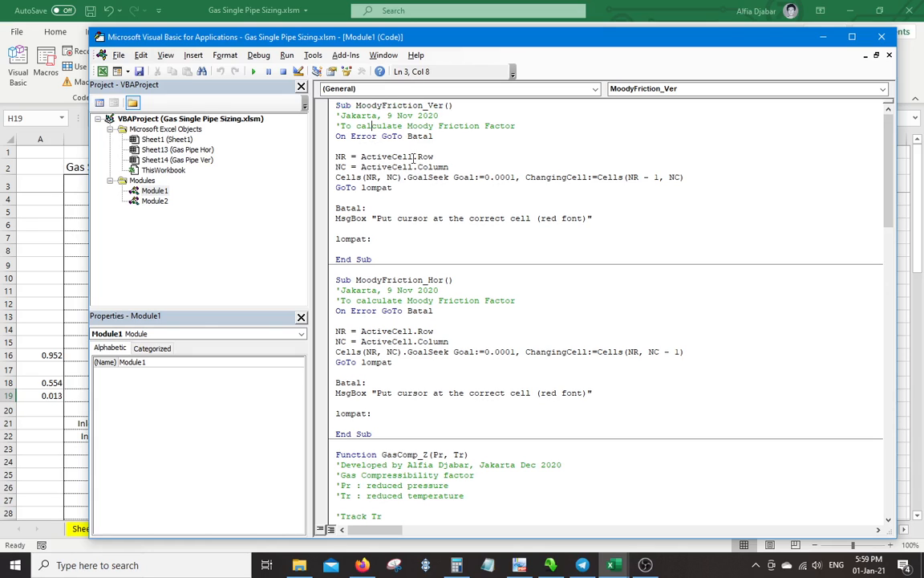
left_click(427, 105)
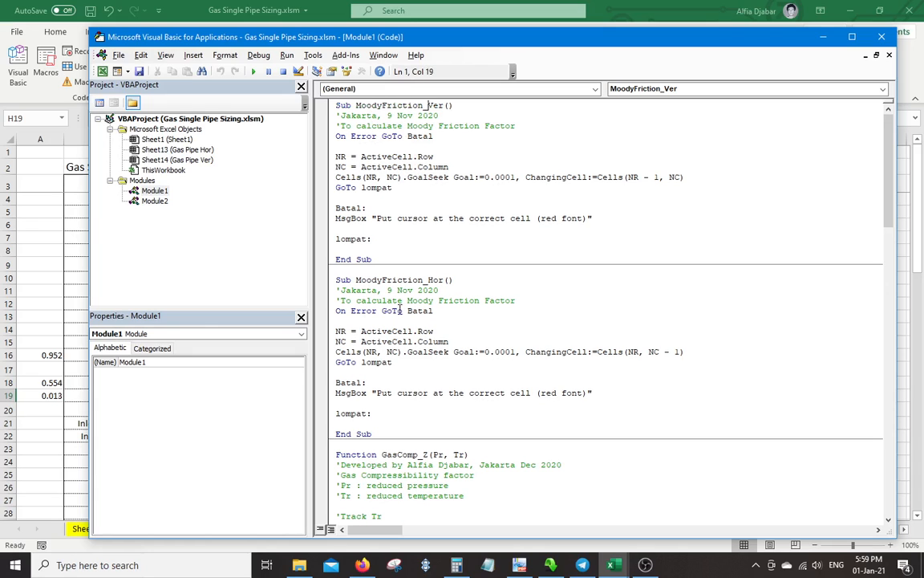
left_click(424, 279)
left_click_drag(361, 330, 423, 331)
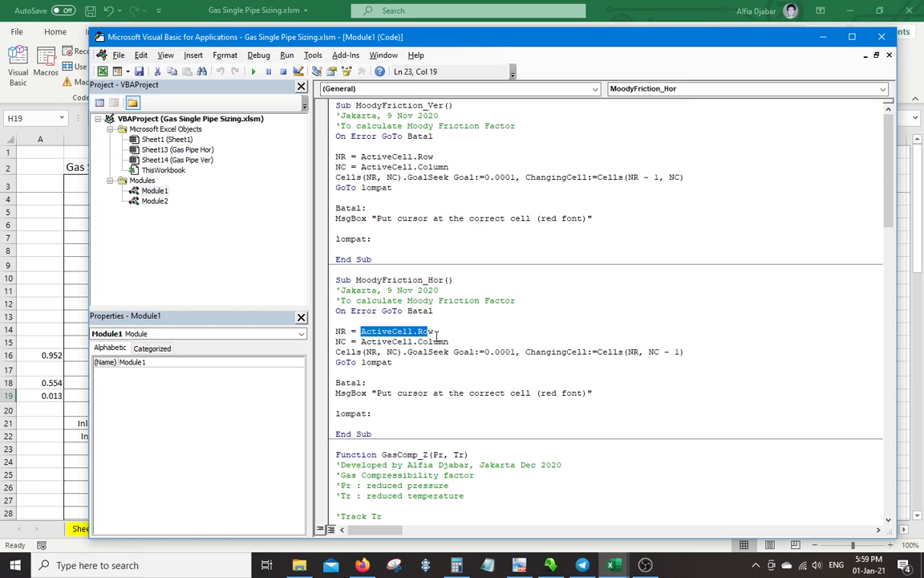
left_click(434, 330)
Read through the GasComp_Z, GasViscosity and LiqViscosity functions in Module1
scroll(473, 362, "down", 3)
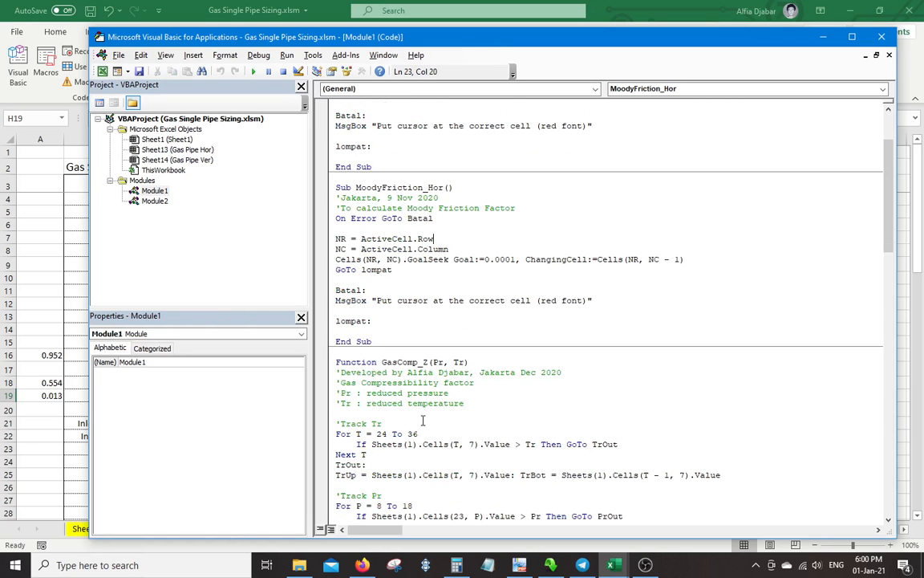
scroll(423, 420, "down", 4)
scroll(433, 245, "down", 4)
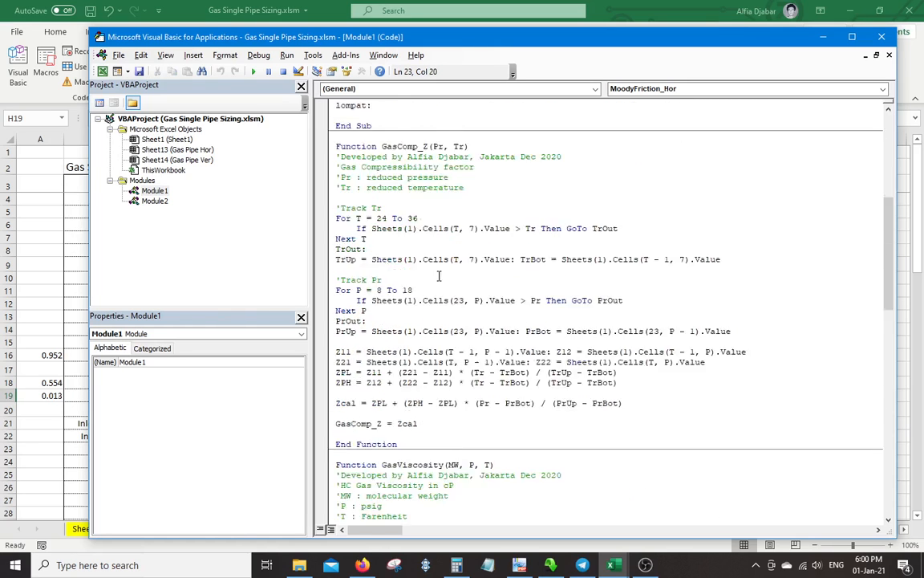
scroll(434, 244, "down", 14)
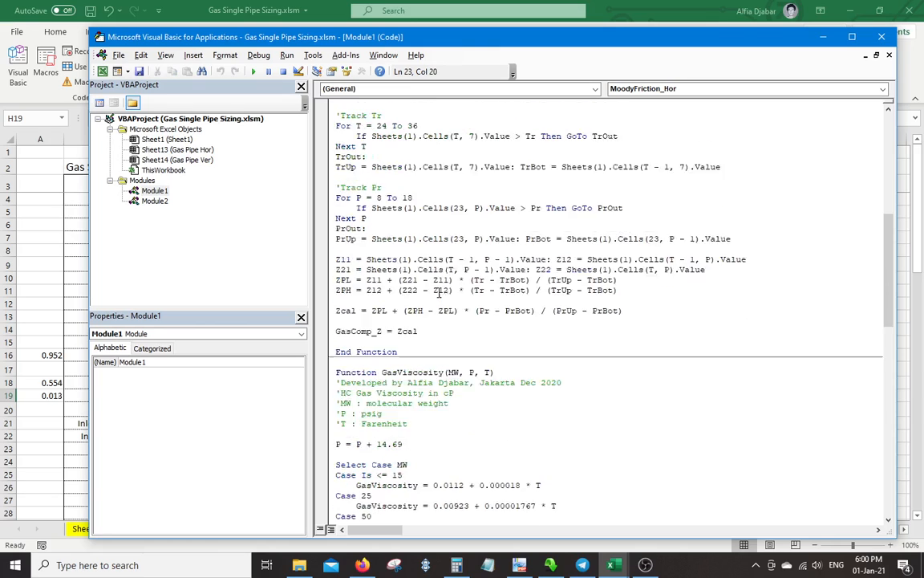
scroll(436, 303, "down", 6)
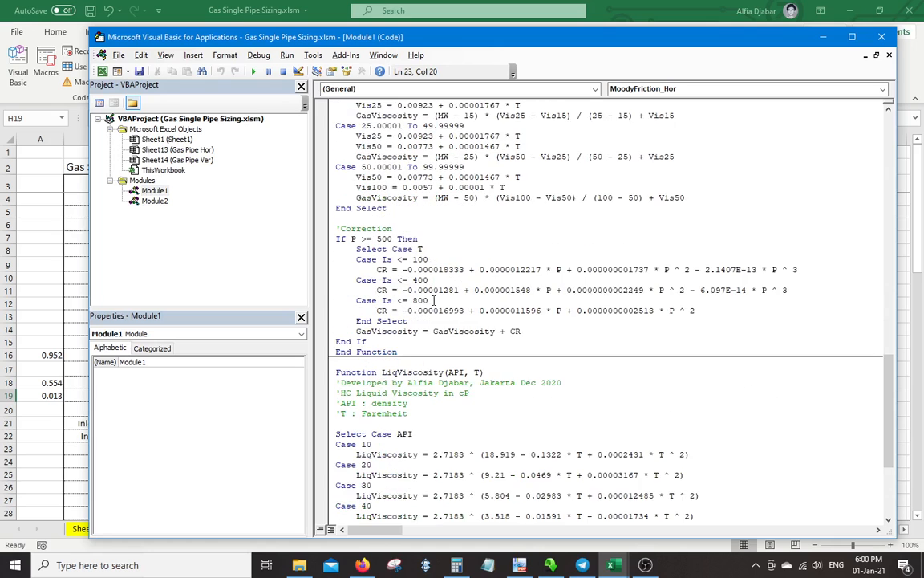
scroll(453, 345, "down", 4)
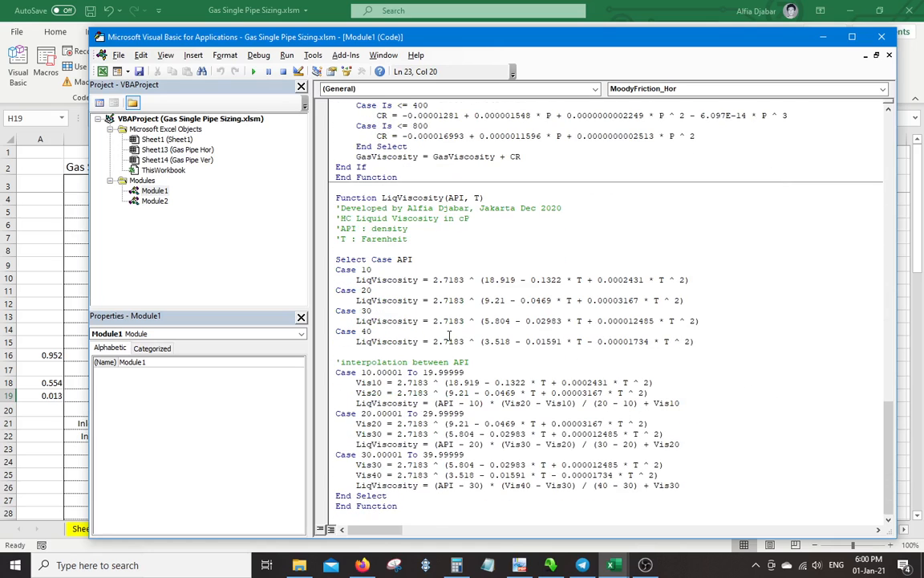
Open Module2 and remove three extra spaces before the 'tebakan 2 comment in the Pipe_ID macro
double_click(154, 200)
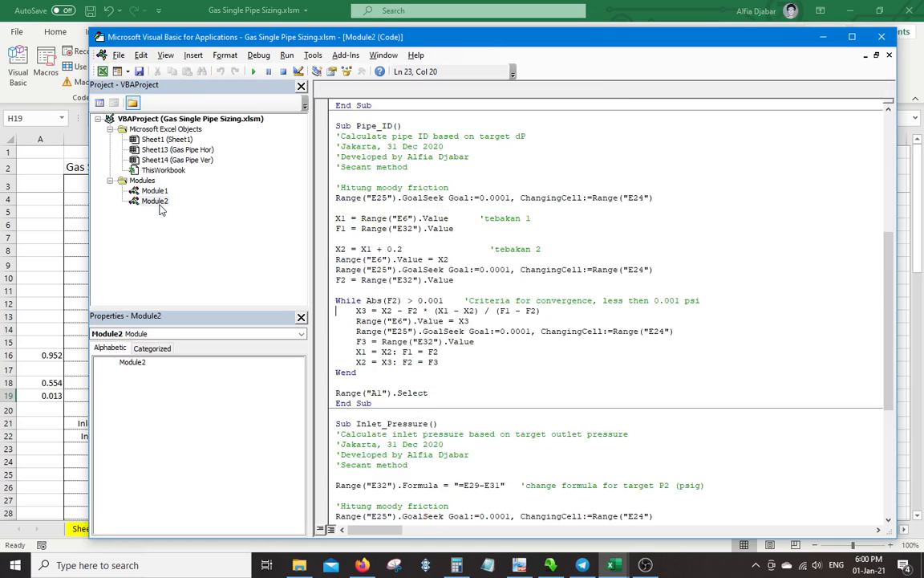
left_click(382, 126)
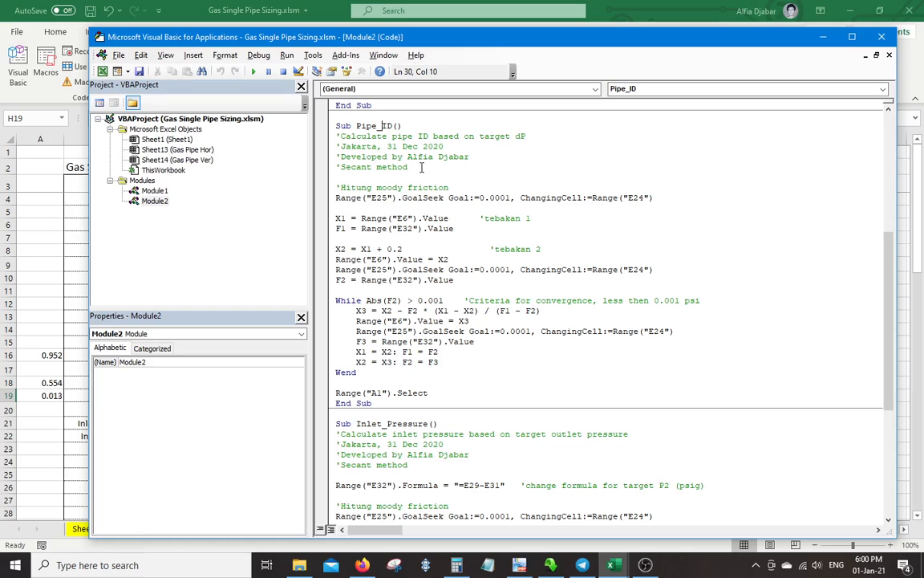
left_click(495, 136)
left_click(484, 218)
left_click(475, 250)
key("Delete")
key("Delete")
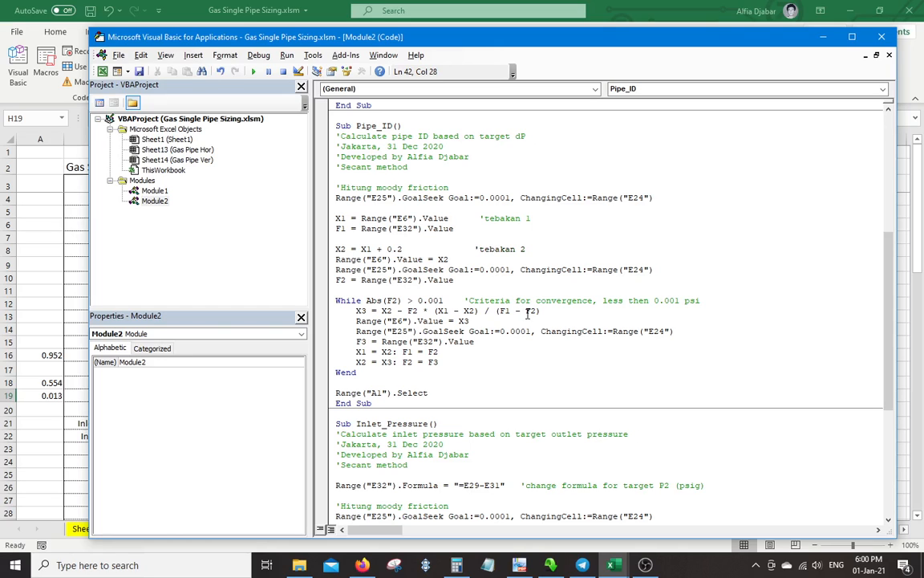
key("Delete")
Examine the X1, F1 and F2 assignments of the two initial guesses in the Pipe_ID macro
left_click(338, 218)
left_click(338, 228)
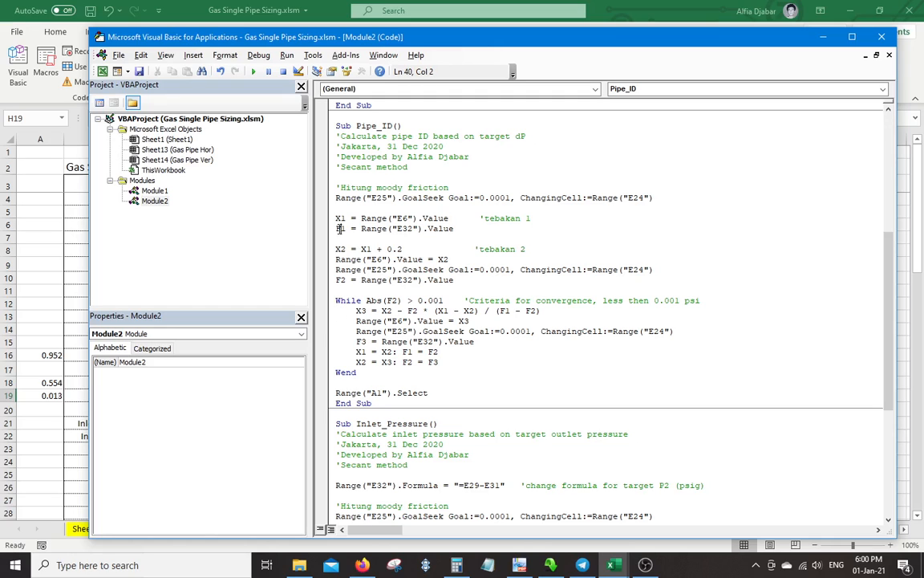
left_click(340, 279)
Try a tighter convergence limit of 0.0001 in the Pipe_ID While condition and restore it to 0.001
left_click(440, 300)
type("0")
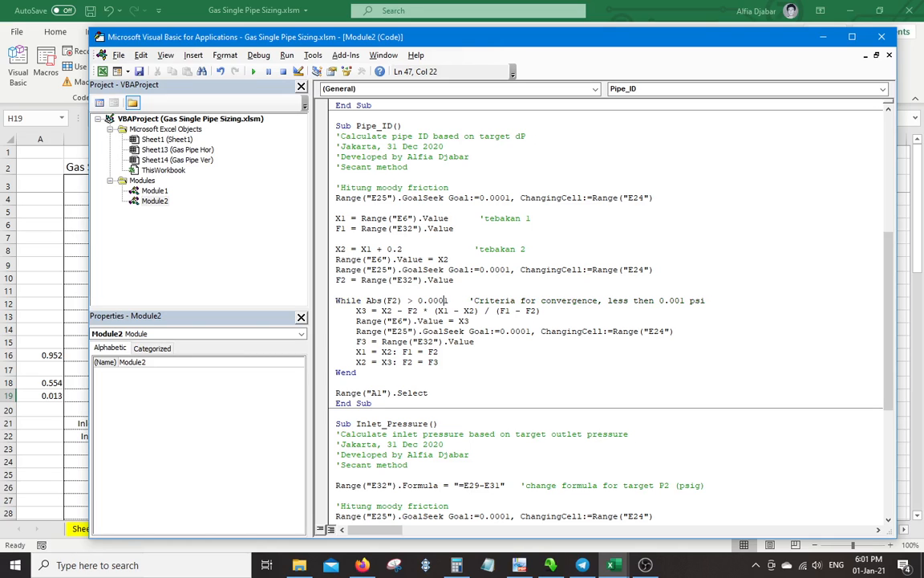
key("BackSpace")
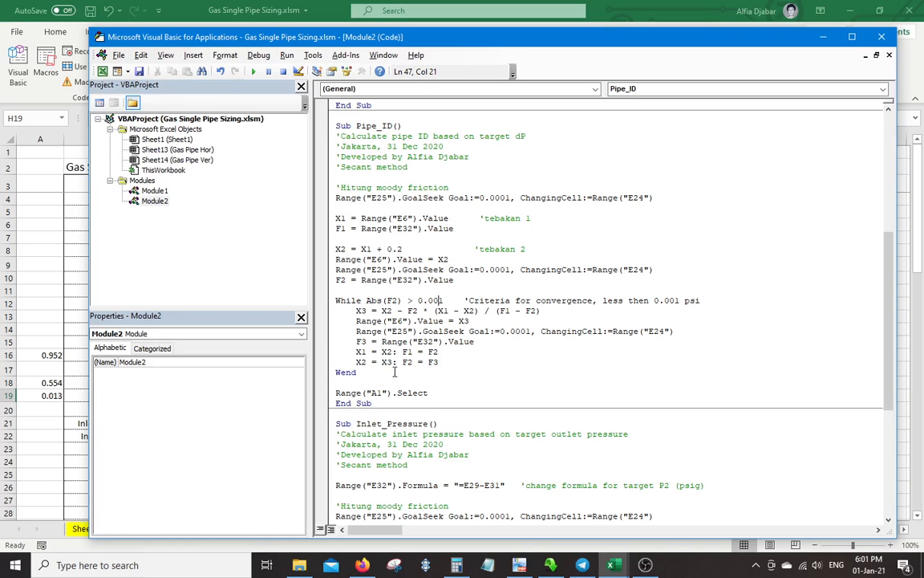
left_click(346, 384)
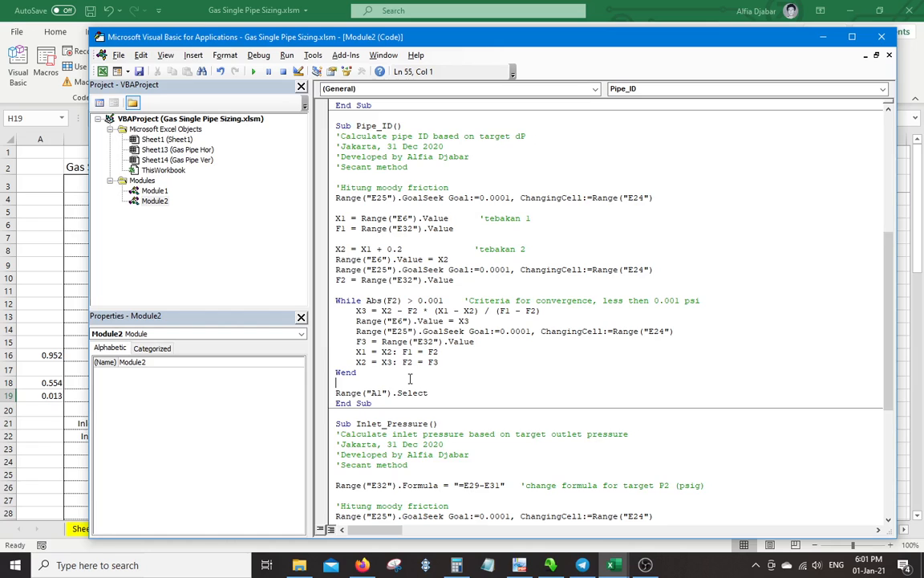
Examine the Pipe_ID secant loop: the X3 formula, the F3 value, the X1, X2, F1 and F2 updates, and the convergence condition
scroll(346, 383, "down", 3)
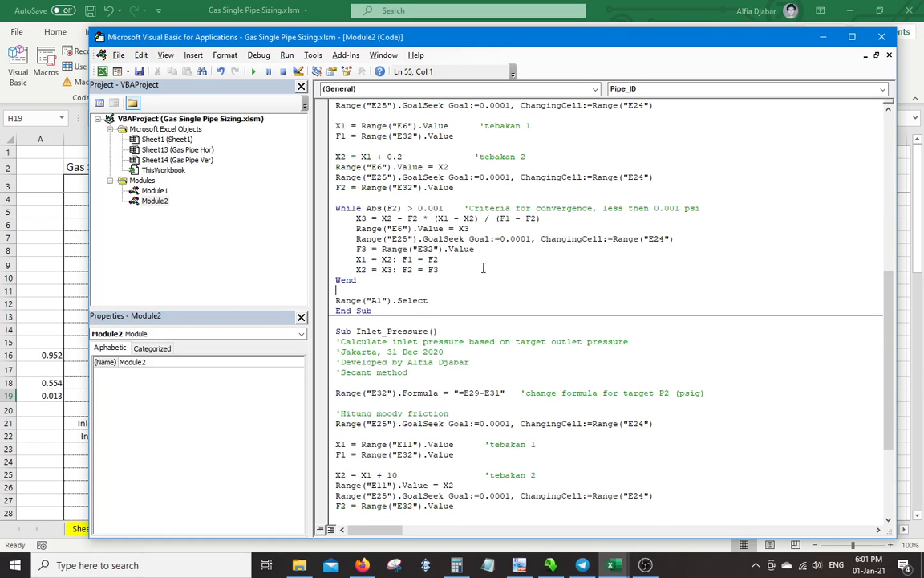
left_click(351, 218)
left_click(456, 218)
left_click(485, 219)
left_click(357, 250)
left_click(361, 260)
left_click(361, 270)
left_click(404, 270)
key("End")
left_click(394, 208)
Compare the Inlet_Pressure macro with the Flowrate macro in Module2
left_click(403, 332)
scroll(463, 370, "down", 3)
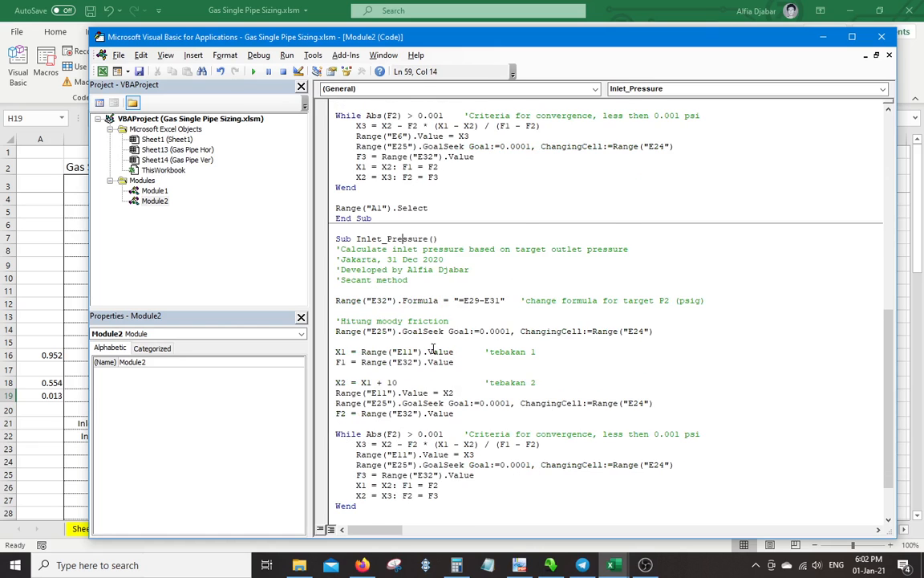
scroll(434, 350, "down", 2)
scroll(431, 347, "up", 10)
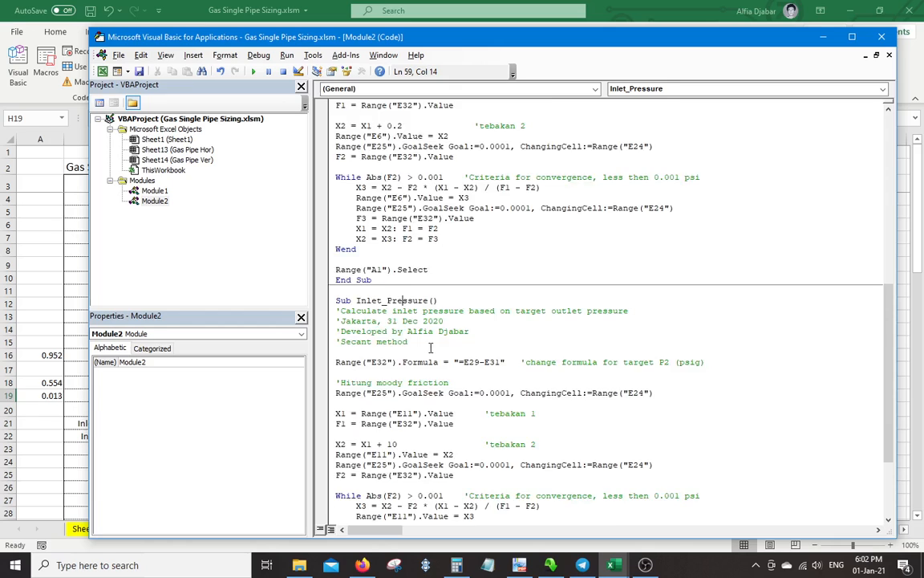
scroll(429, 347, "up", 7)
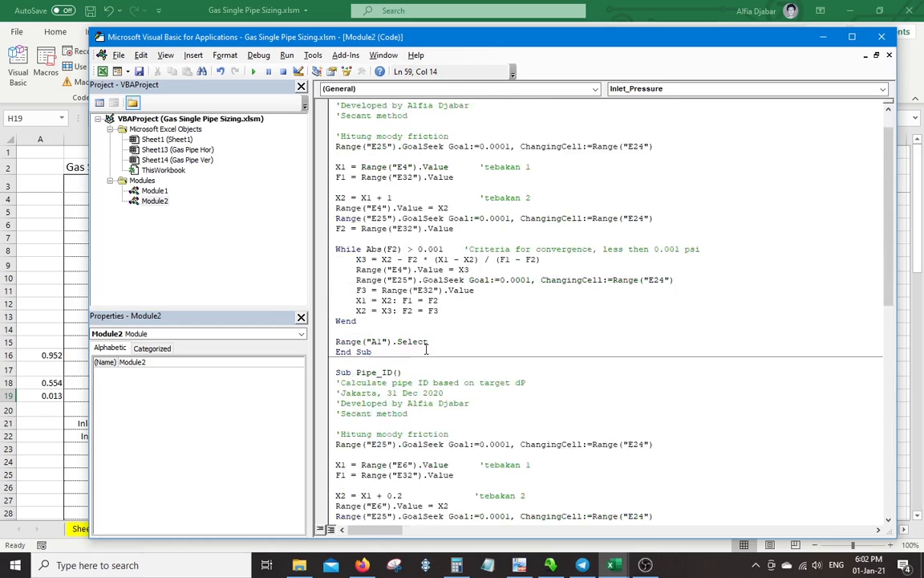
left_click(459, 229)
scroll(418, 349, "down", 3)
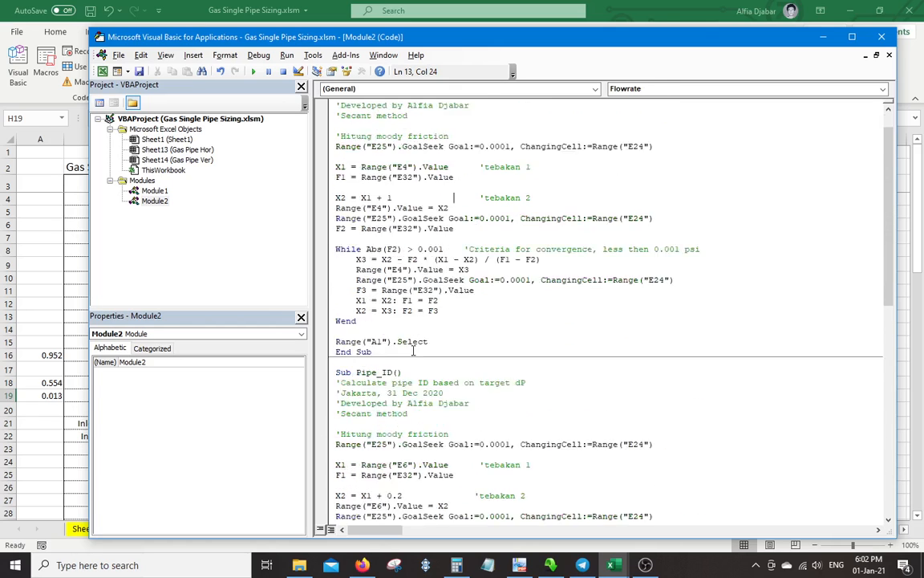
Skim Pipe_ID and Inlet_Pressure again, narrow the editor window and return to the start of Module2
left_click(409, 333)
scroll(425, 369, "down", 9)
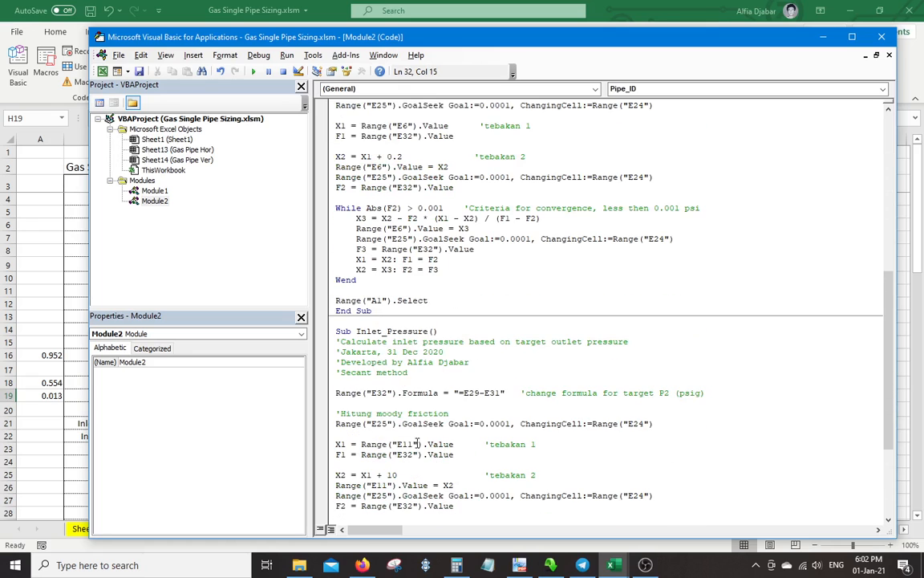
left_click(404, 373)
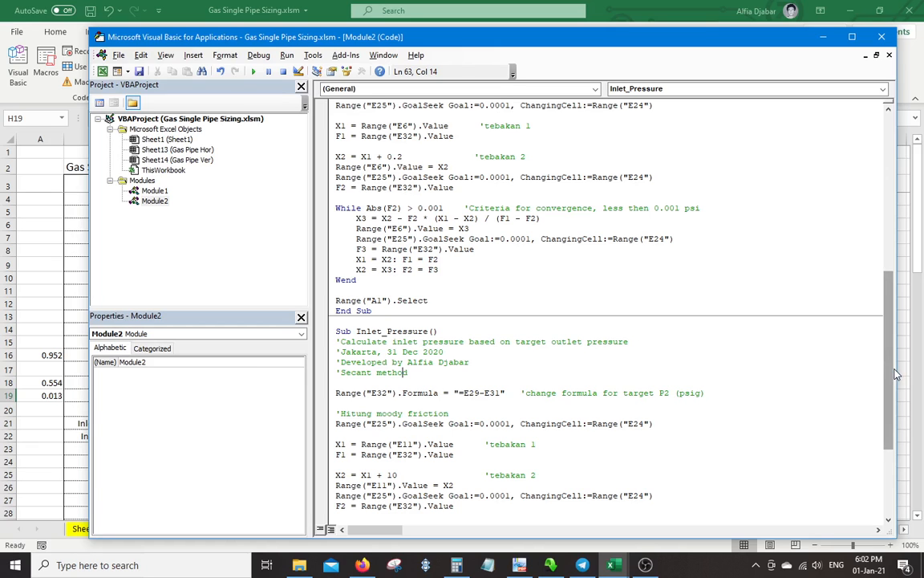
left_click_drag(894, 371, 804, 367)
scroll(800, 450, "down", 5)
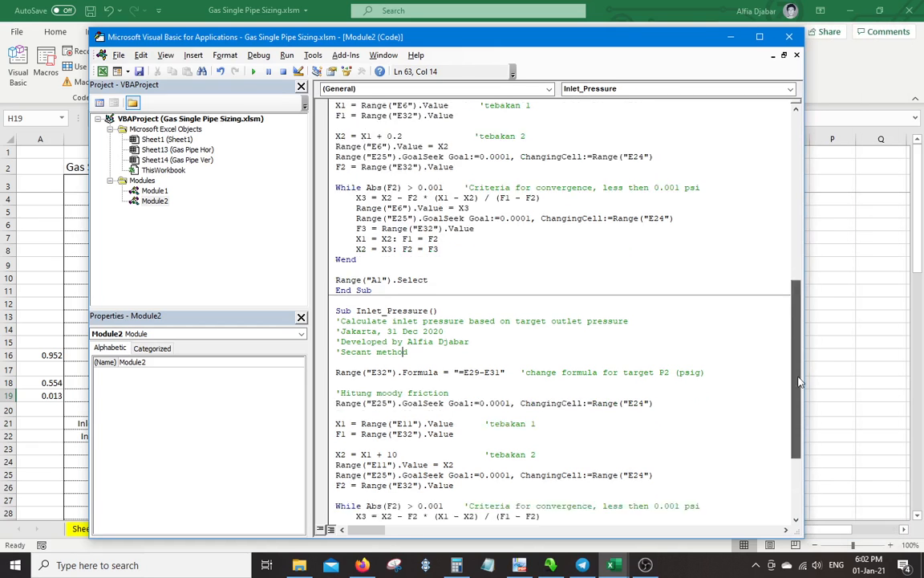
left_click_drag(800, 500, 800, 275)
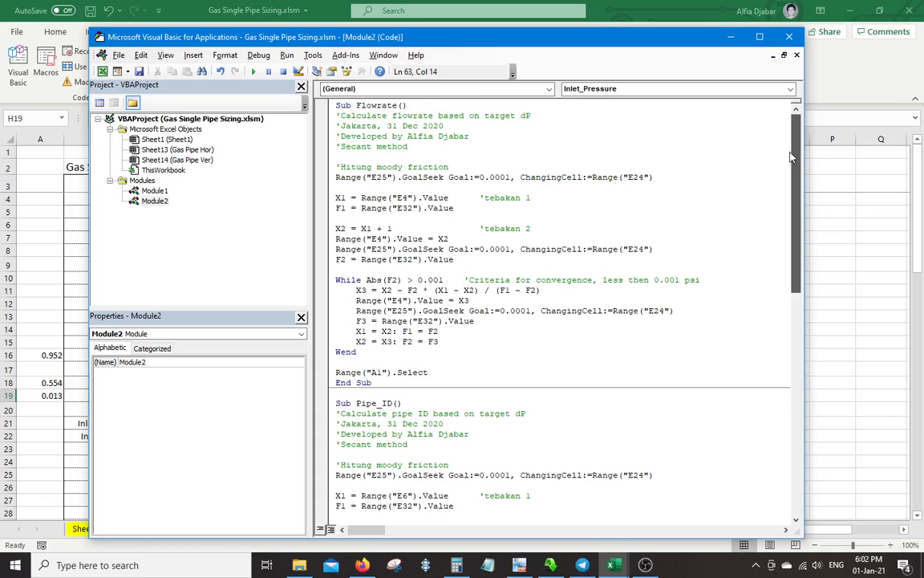
Minimize the code editor and look over the Gas Pipe Ver and Gas Pipe Hor sheets
left_click(731, 38)
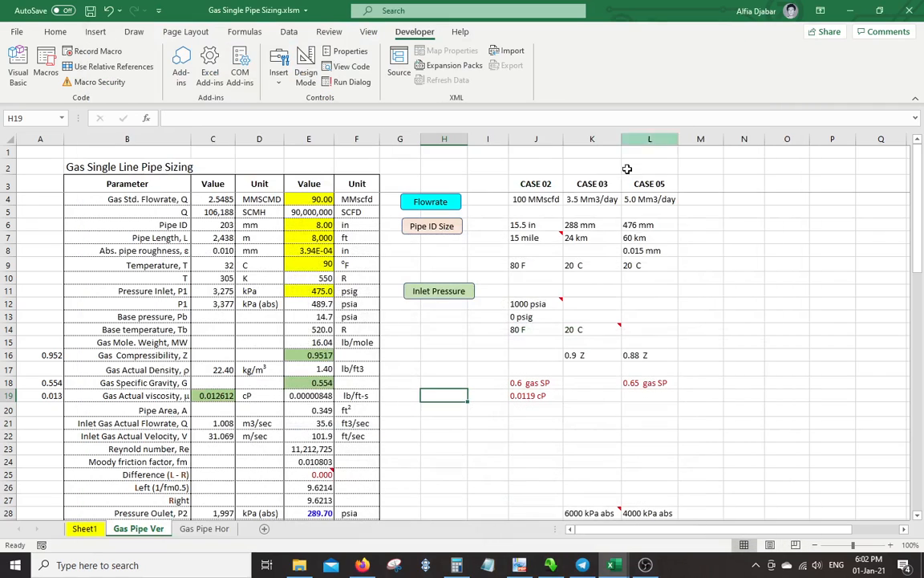
left_click(399, 354)
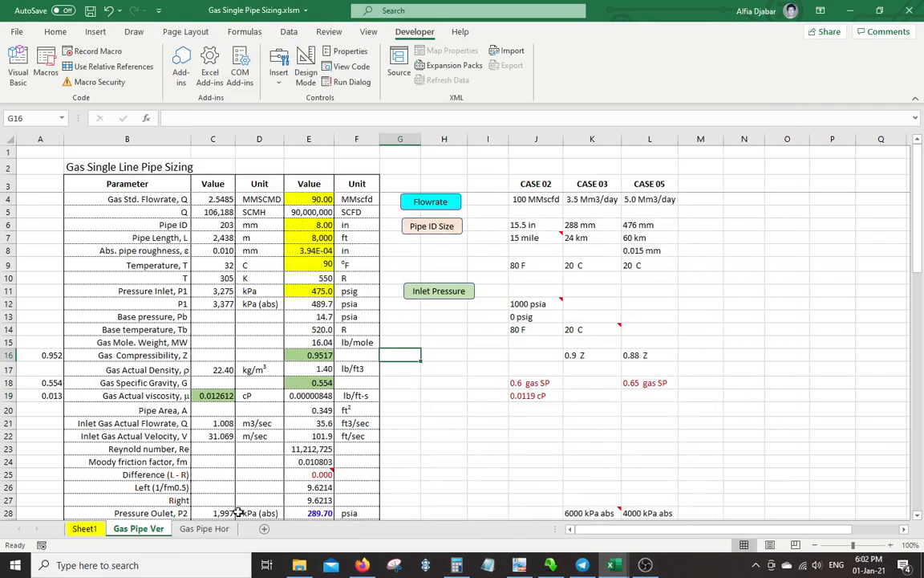
left_click(202, 528)
left_click(138, 527)
Open the workbook Gas Pipeline Network ver.2 - ORI.xlsm and clear its security notice
left_click(522, 427)
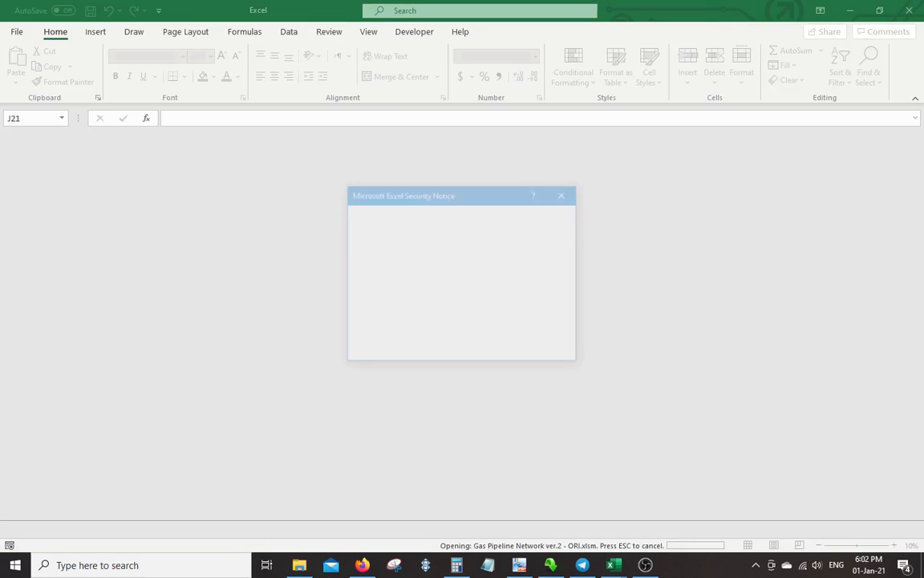
left_click(475, 353)
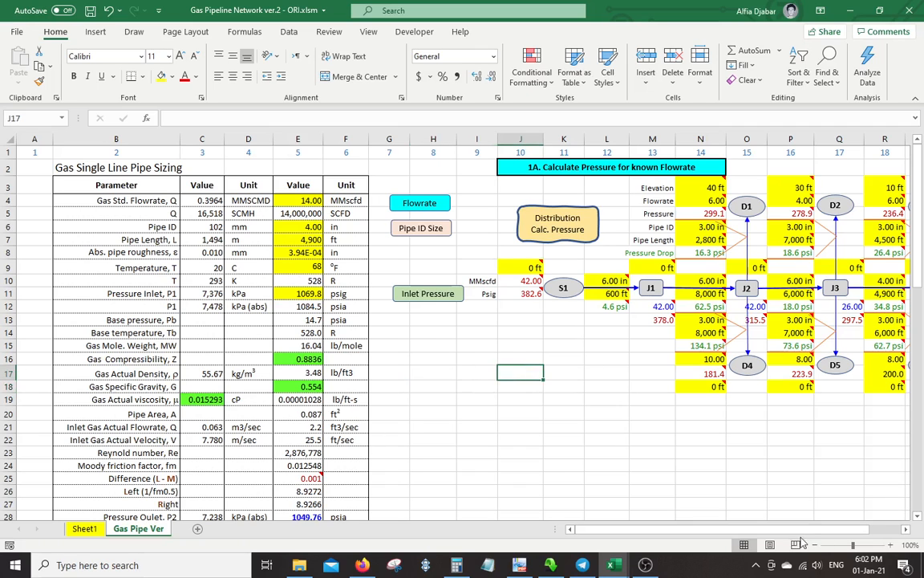
Show the complete pipeline network diagram and run its Distribution Calc. Pressure calculation
scroll(729, 477, "right", 2)
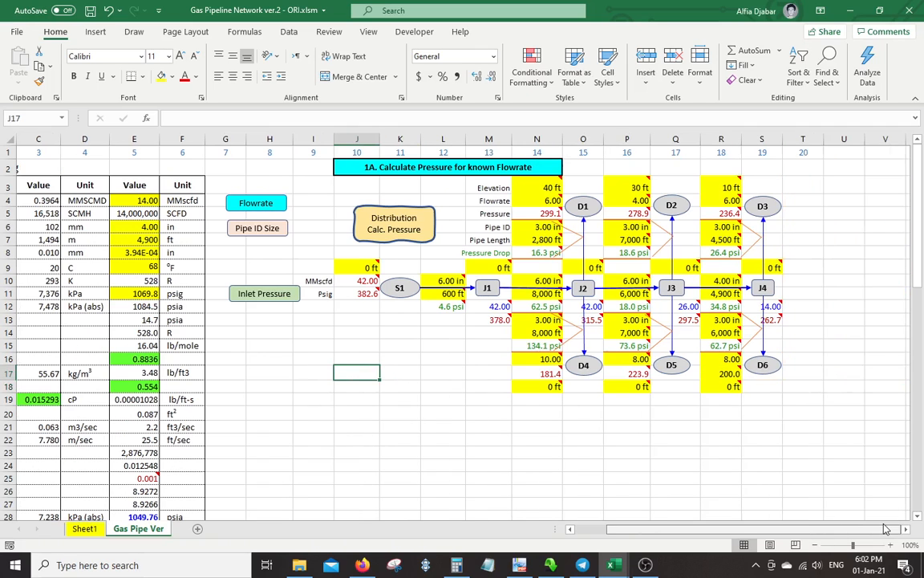
left_click(393, 411)
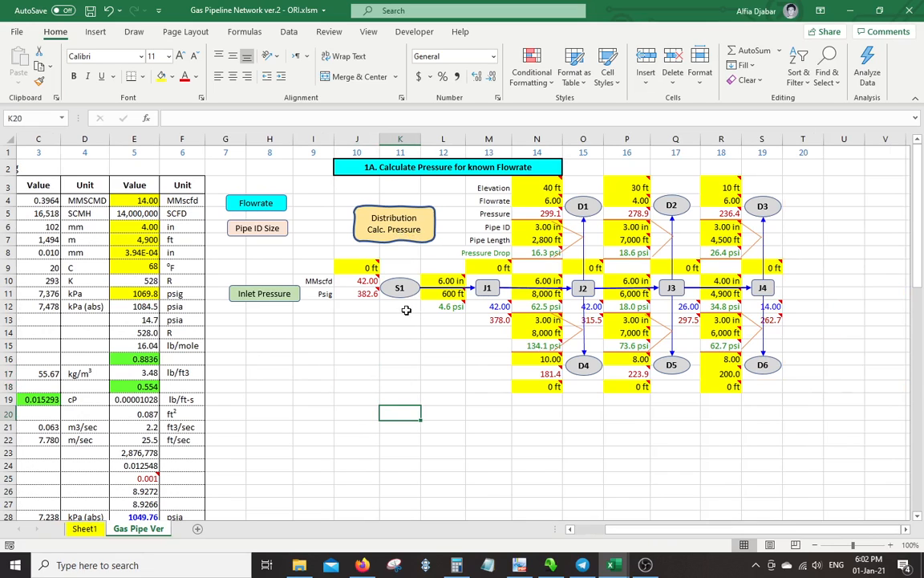
left_click(409, 237)
Set the flowrate of delivery point D3 to 8 MMscfd, rerun Distribution Calc. Pressure and select the pressure at source S1
mouse_move(714, 203)
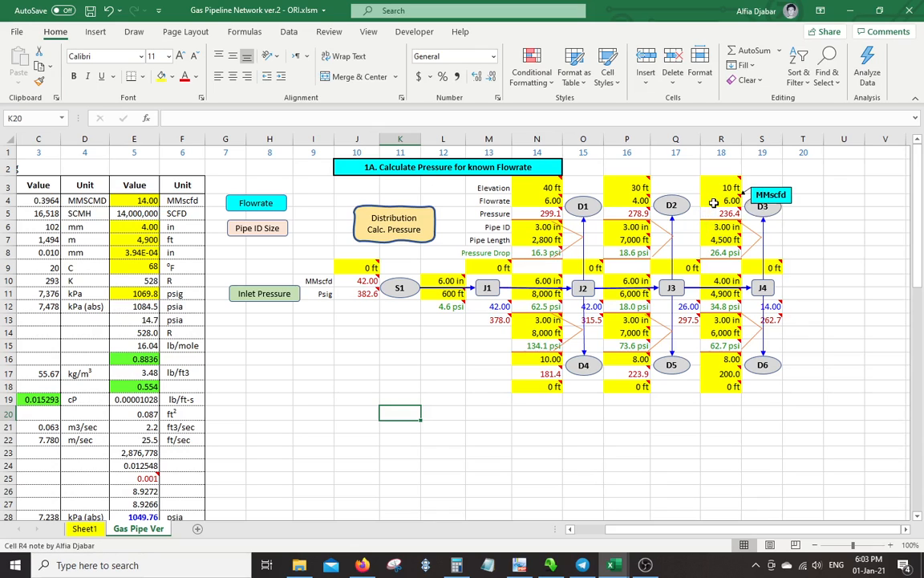
left_click(708, 185)
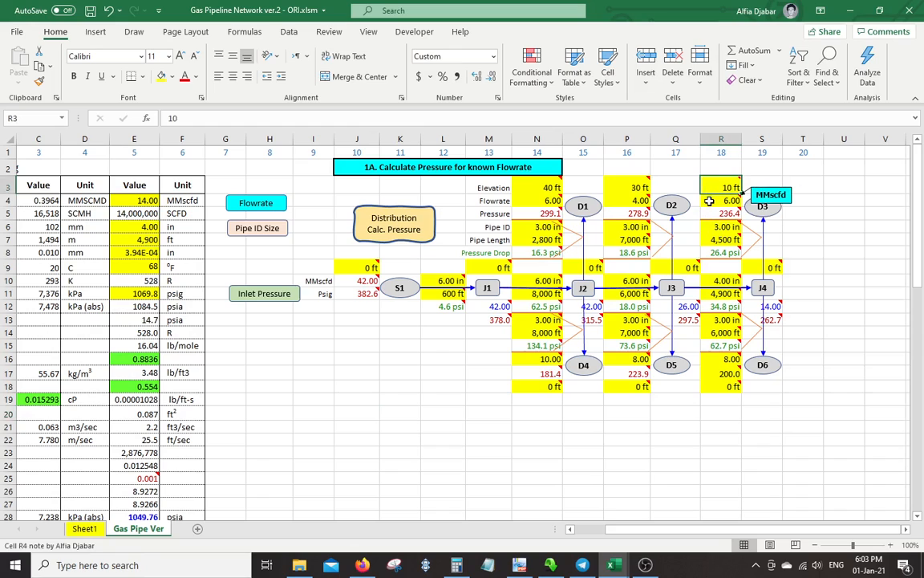
left_click(709, 201)
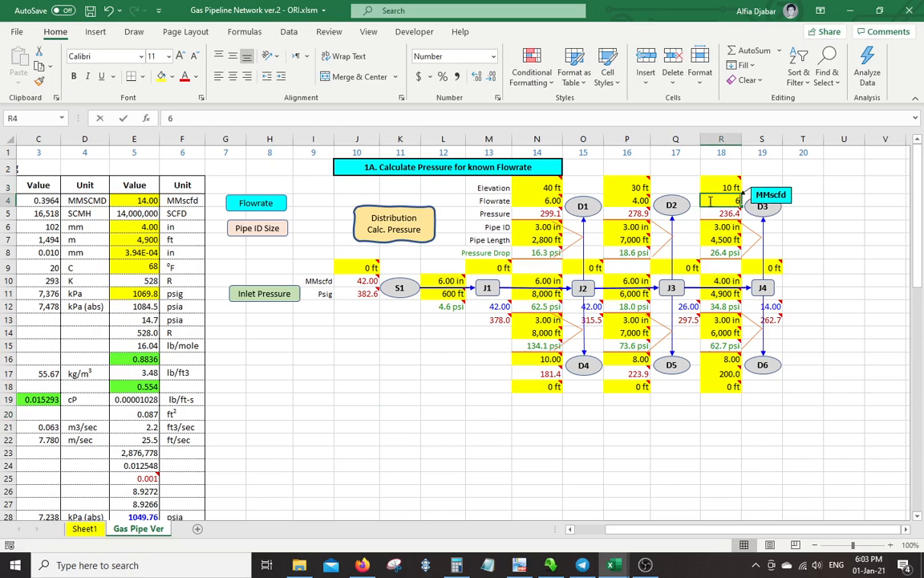
type("8")
key("Return")
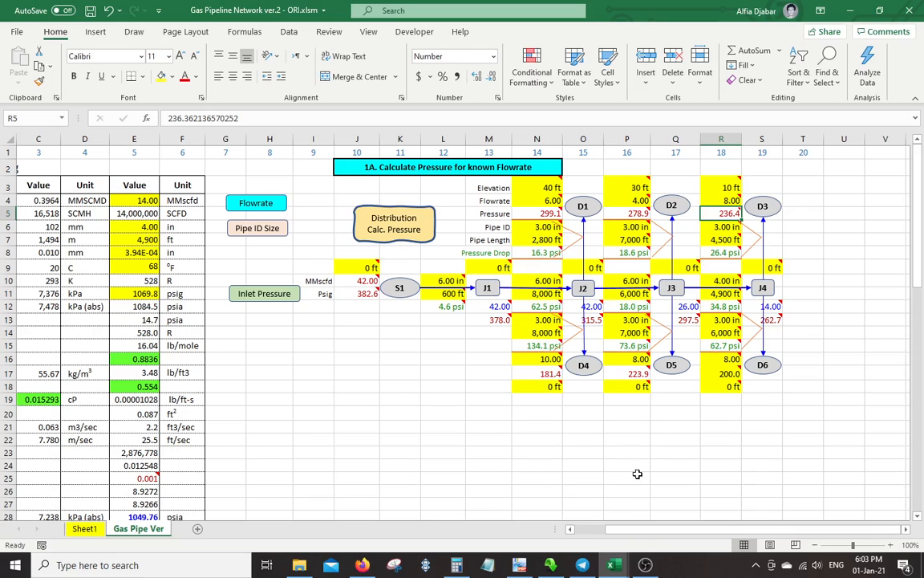
left_click(408, 231)
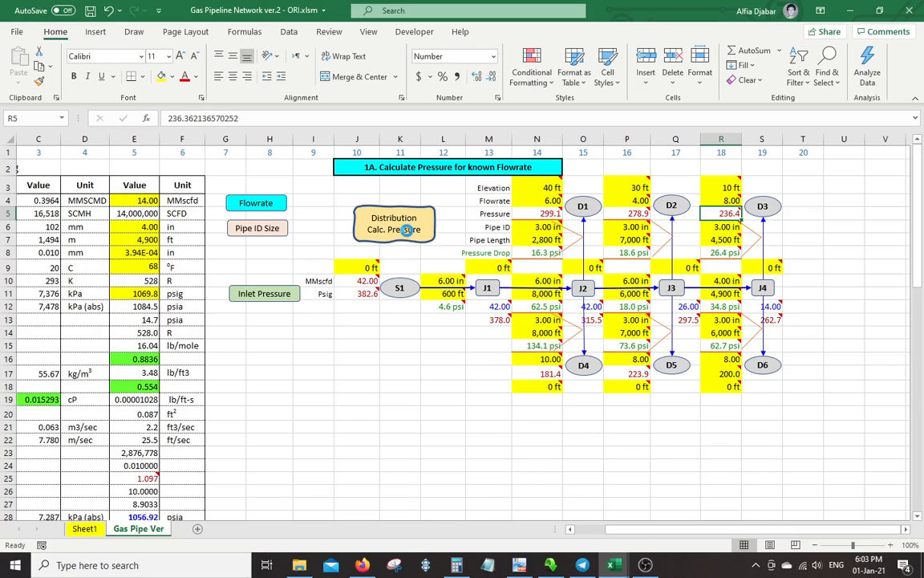
left_click(341, 294)
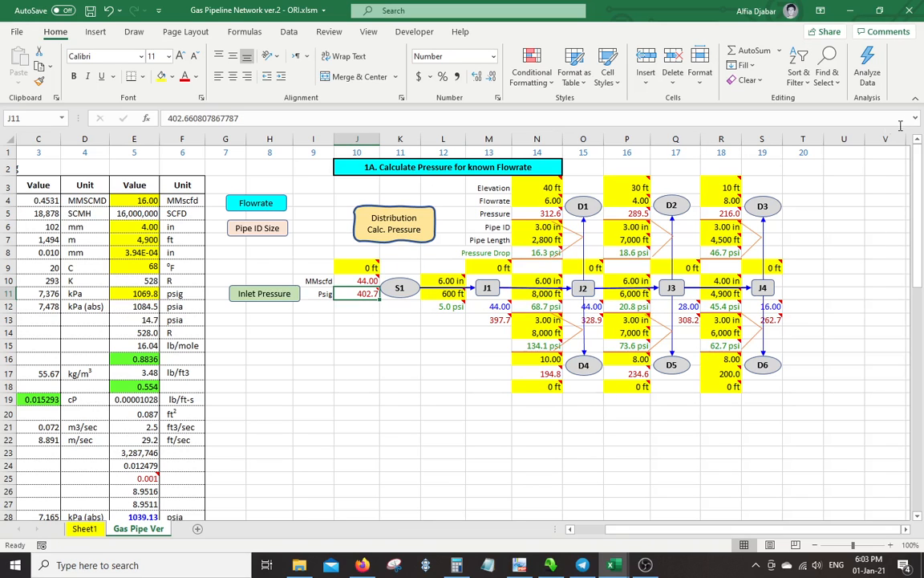
Close the Gas Pipeline Network ver.2 - ORI.xlsm workbook and save its changes
left_click(909, 10)
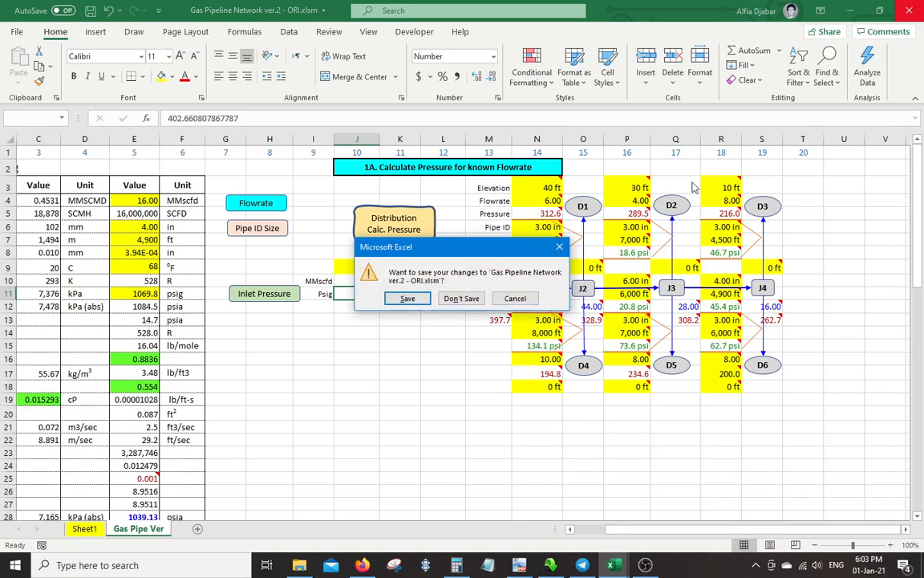
left_click(407, 297)
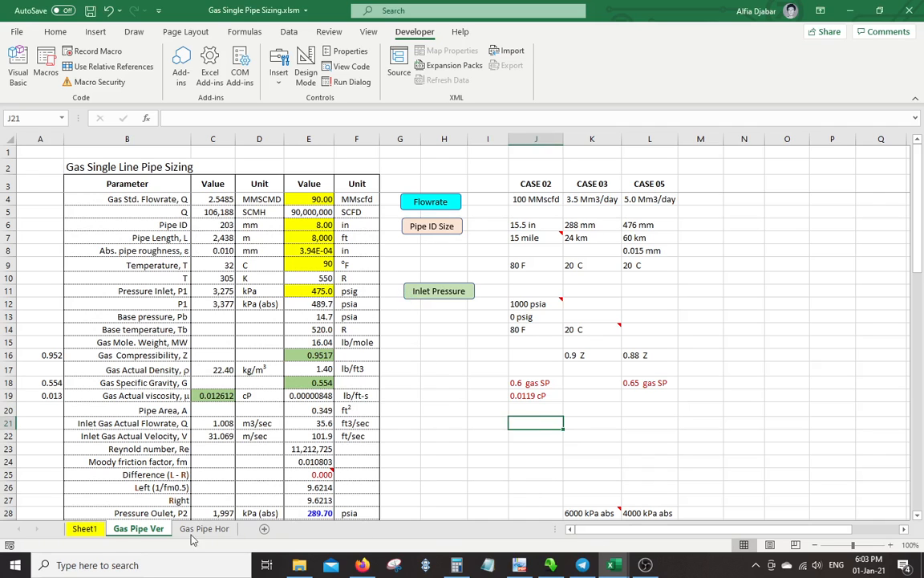
Look at the channel reference notes on Sheet1 of the single line workbook, and return to the Gas Pipe Ver sheet
left_click(87, 531)
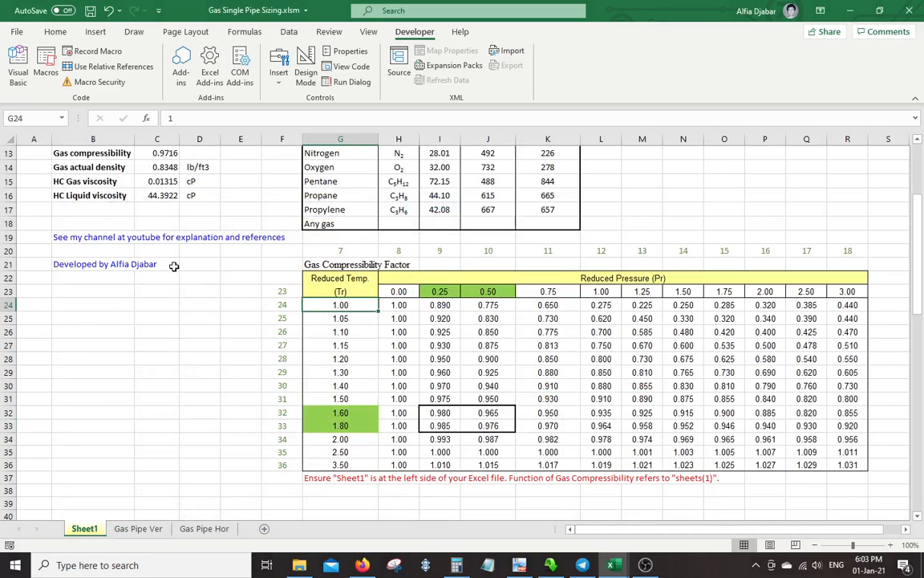
left_click(69, 251)
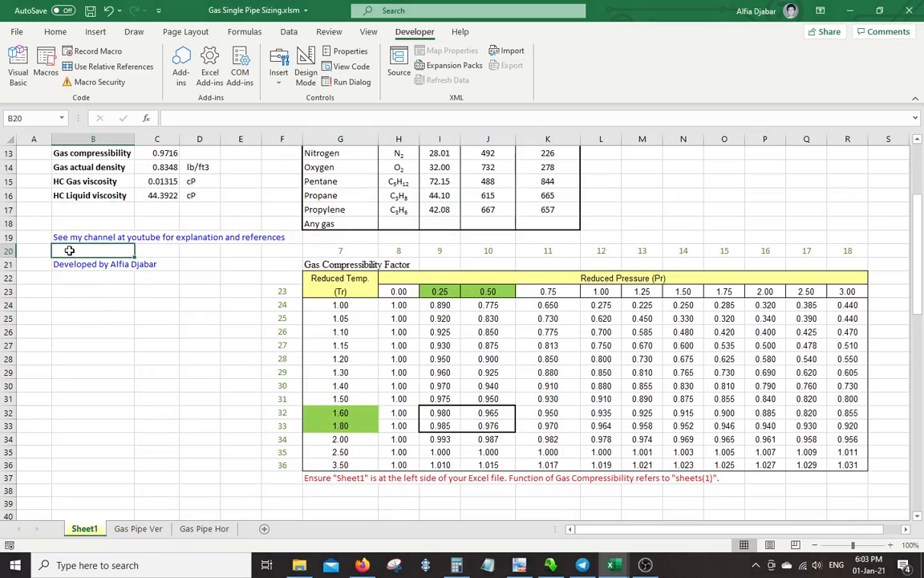
left_click(140, 531)
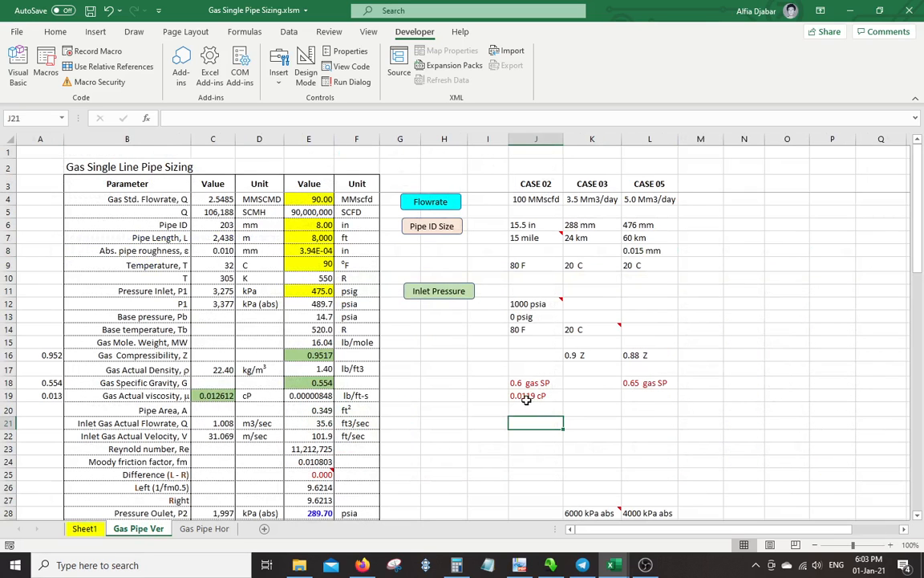